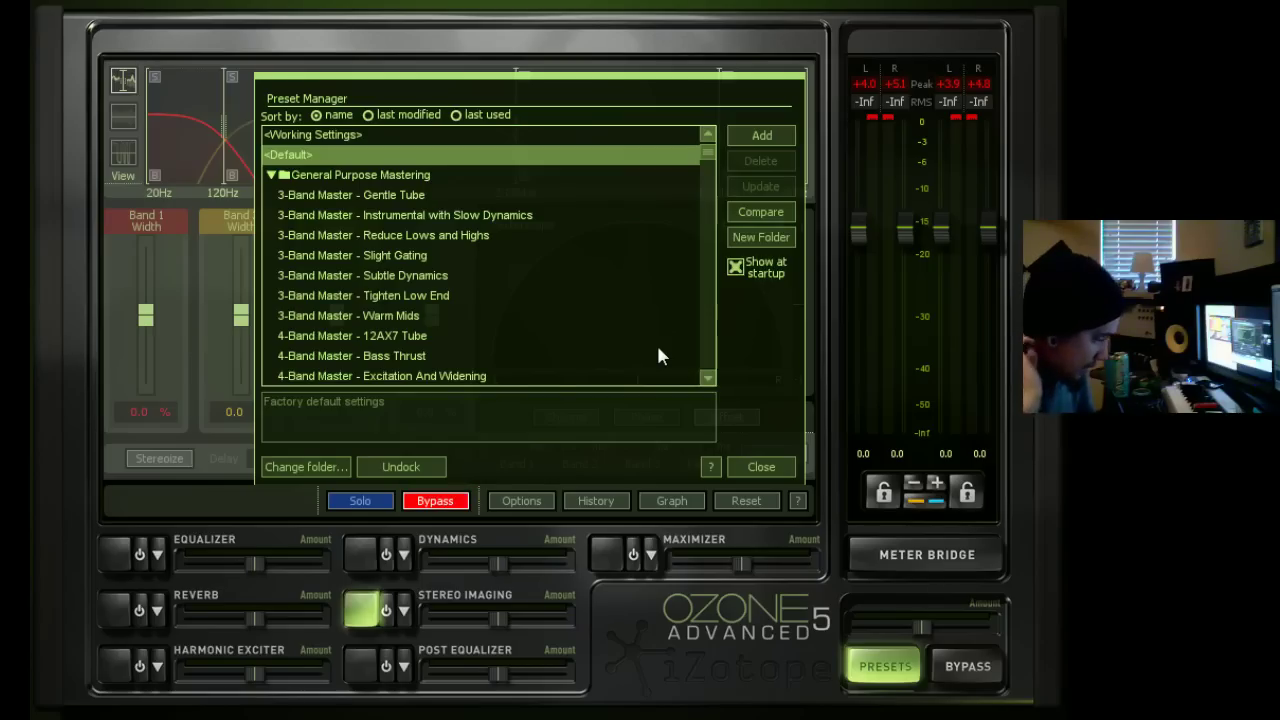
Close the Preset Manager and show the Equalizer module.
click(762, 467)
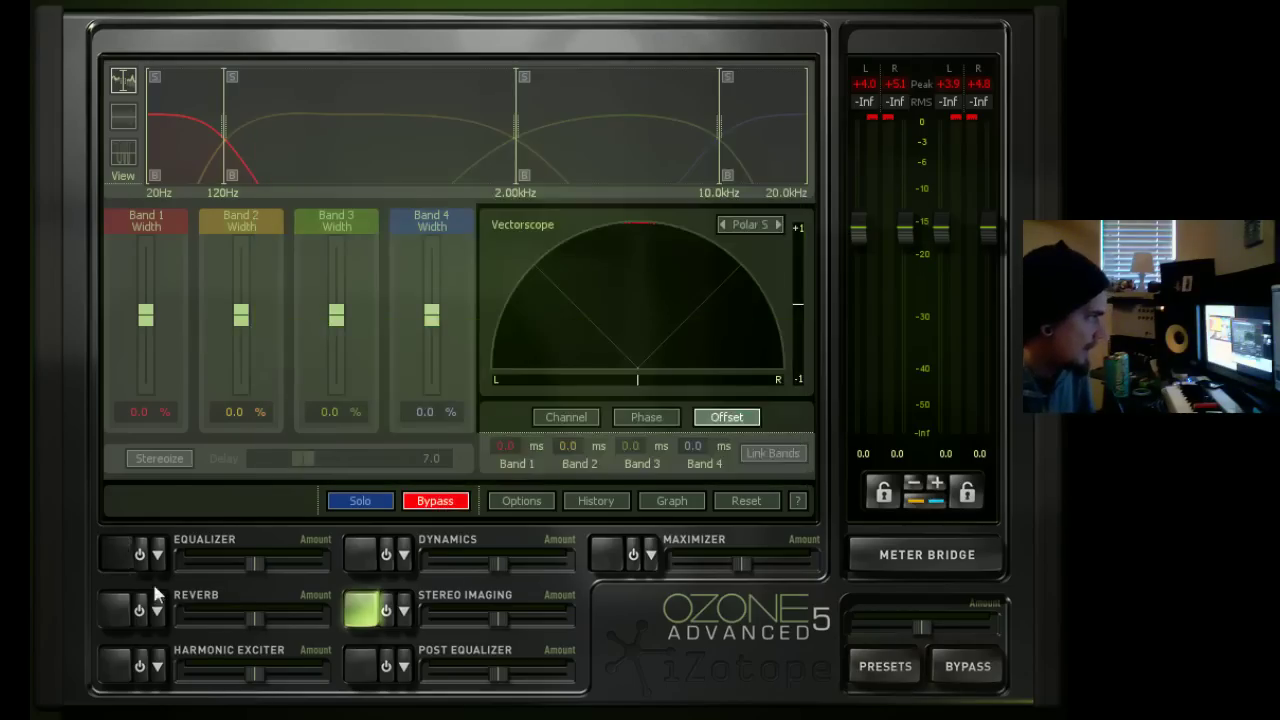
click(118, 553)
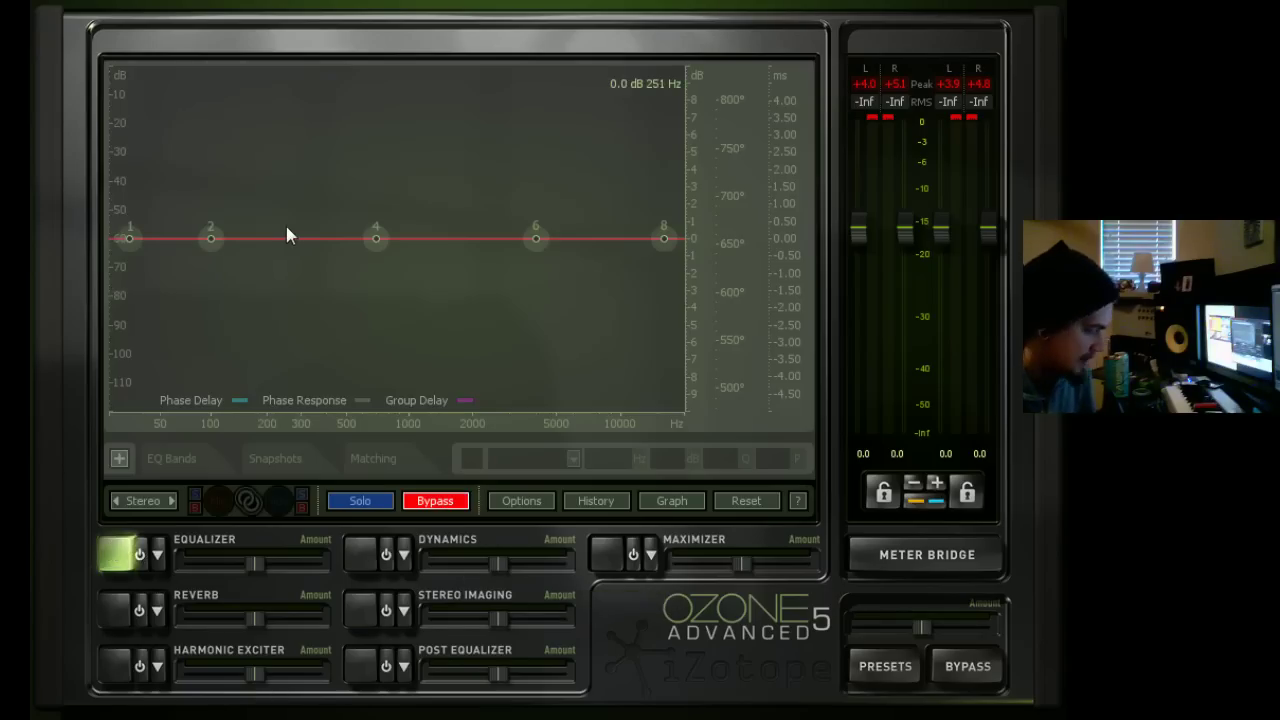
Look through the equalizer's EQ options and spectrum options, leaving the settings as they are.
right_click(598, 184)
click(612, 178)
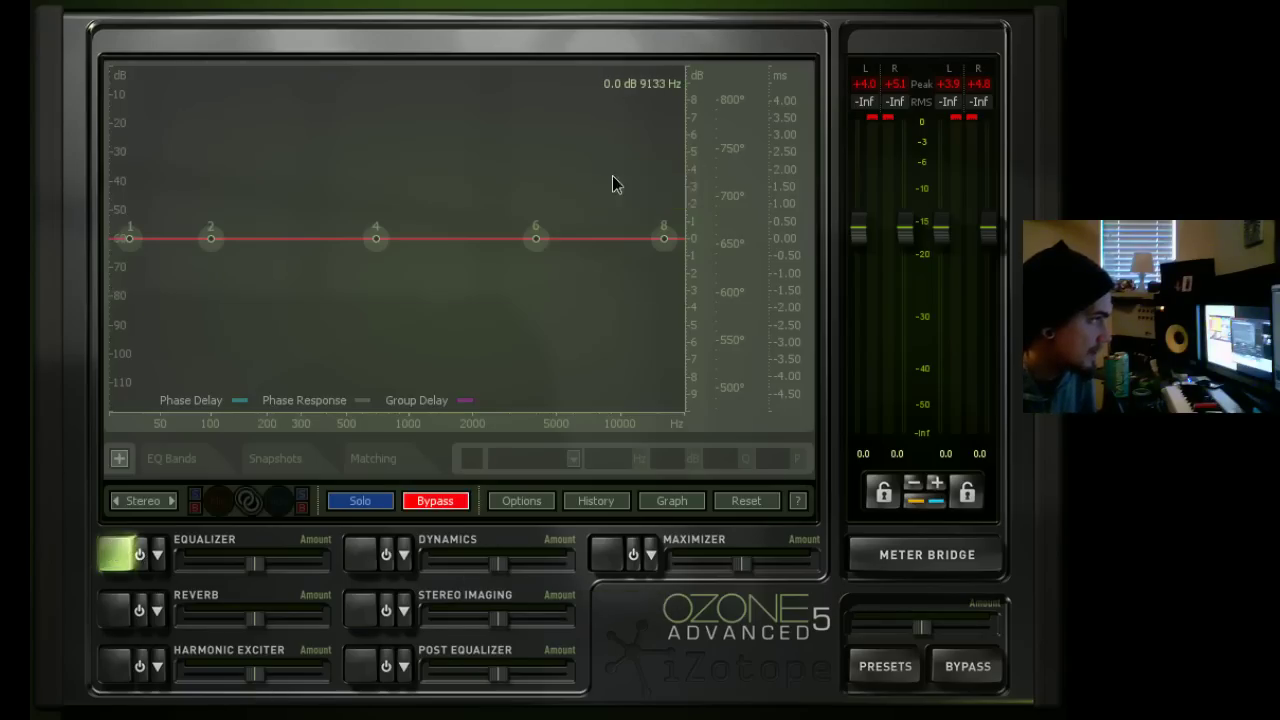
click(740, 469)
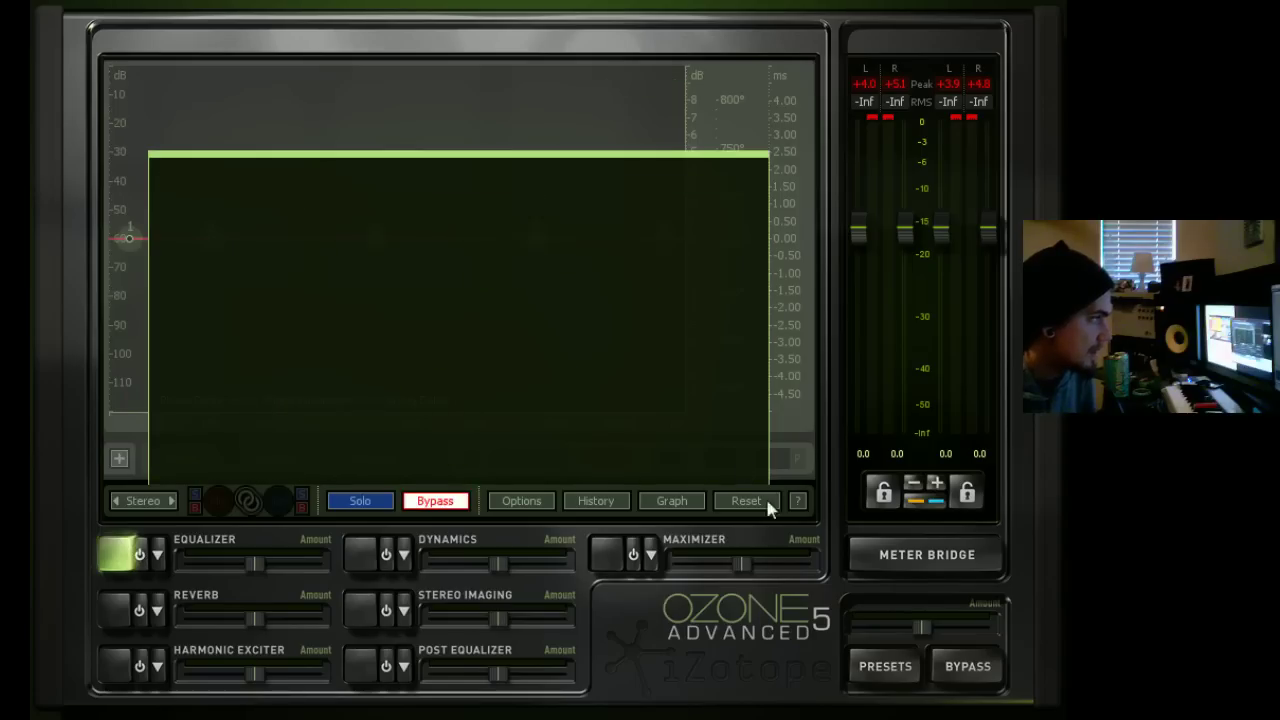
right_click(575, 136)
click(612, 160)
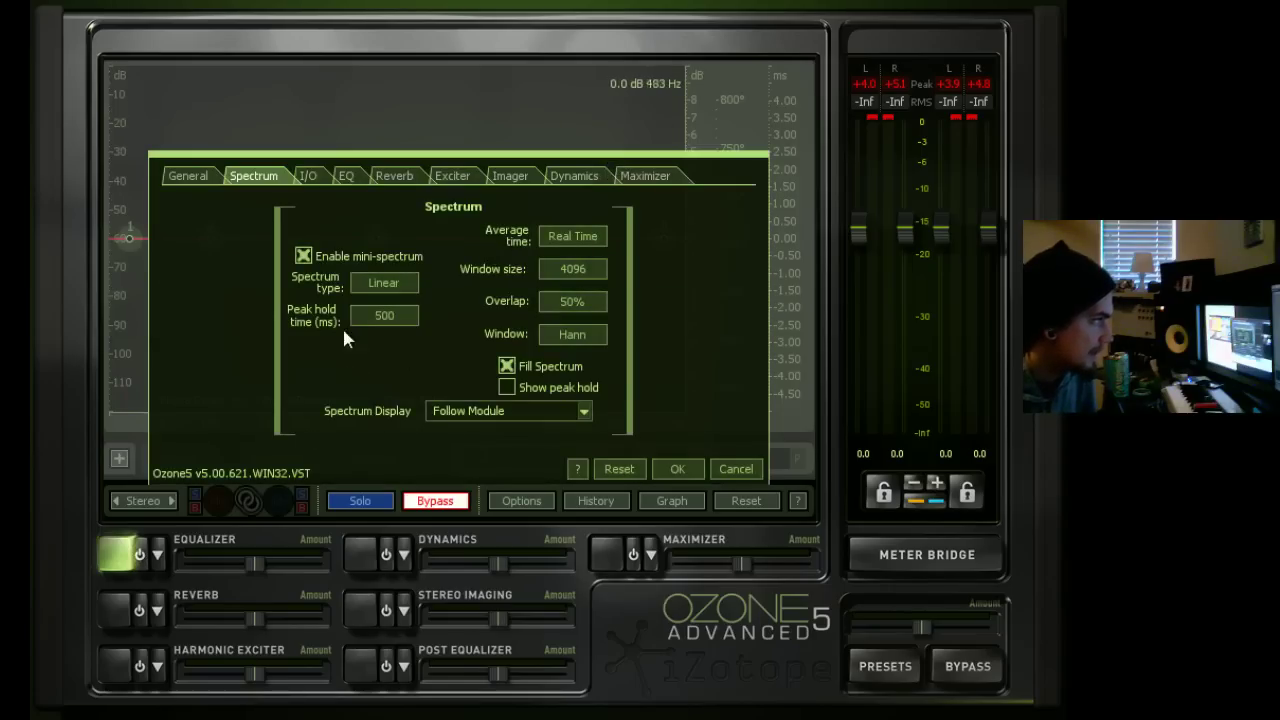
click(689, 464)
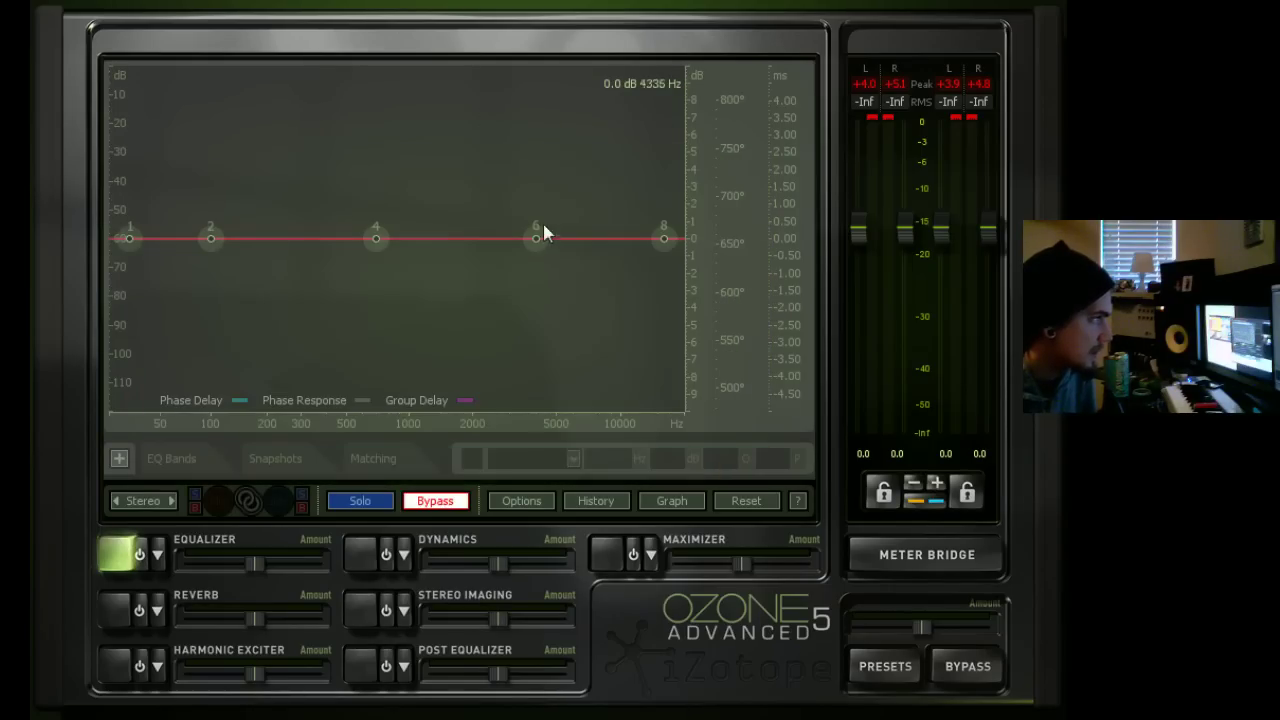
Turn off the extra curves on the equalizer graph in the EQ options.
right_click(520, 134)
click(561, 145)
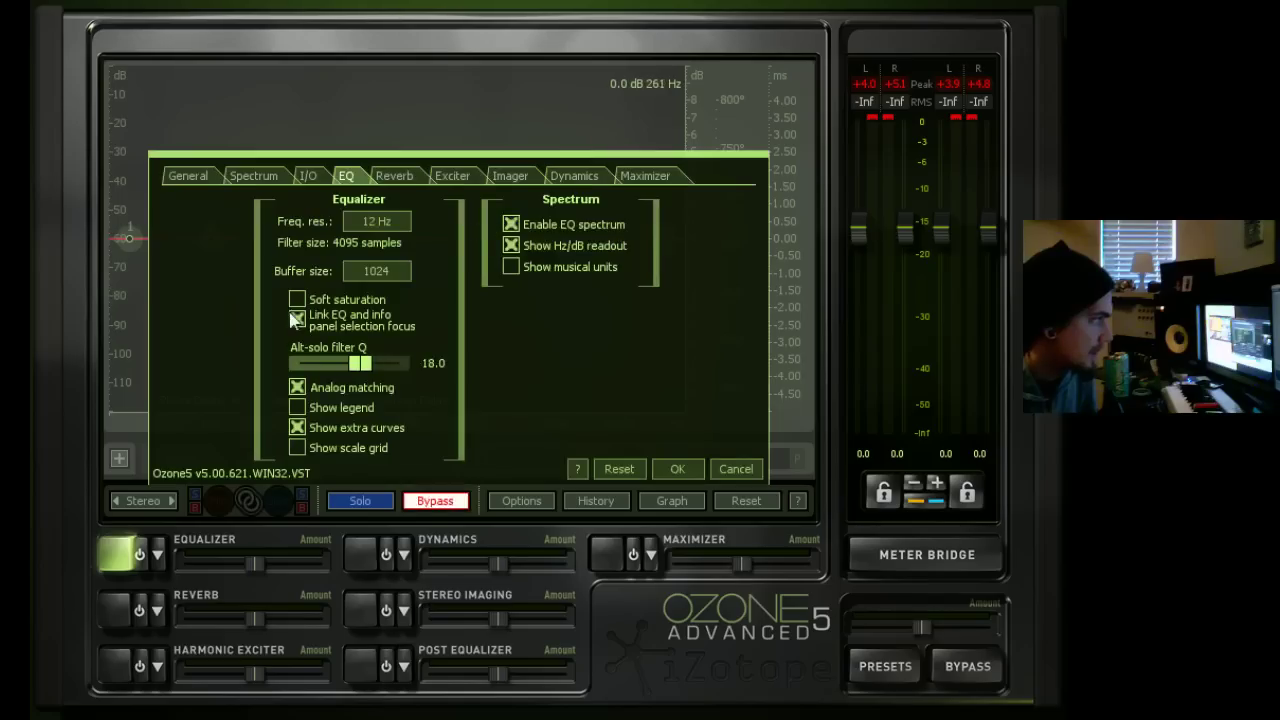
click(669, 463)
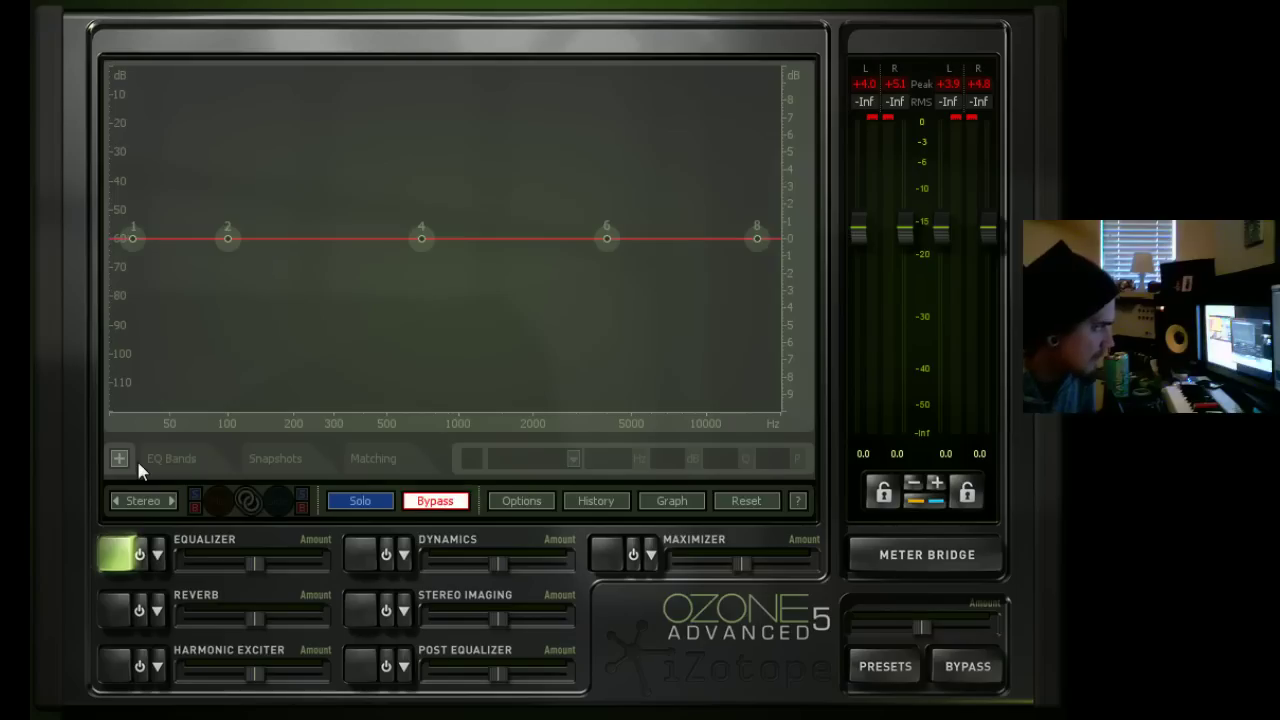
Enable the Equalizer module and play the track briefly to view its spectrum.
click(140, 558)
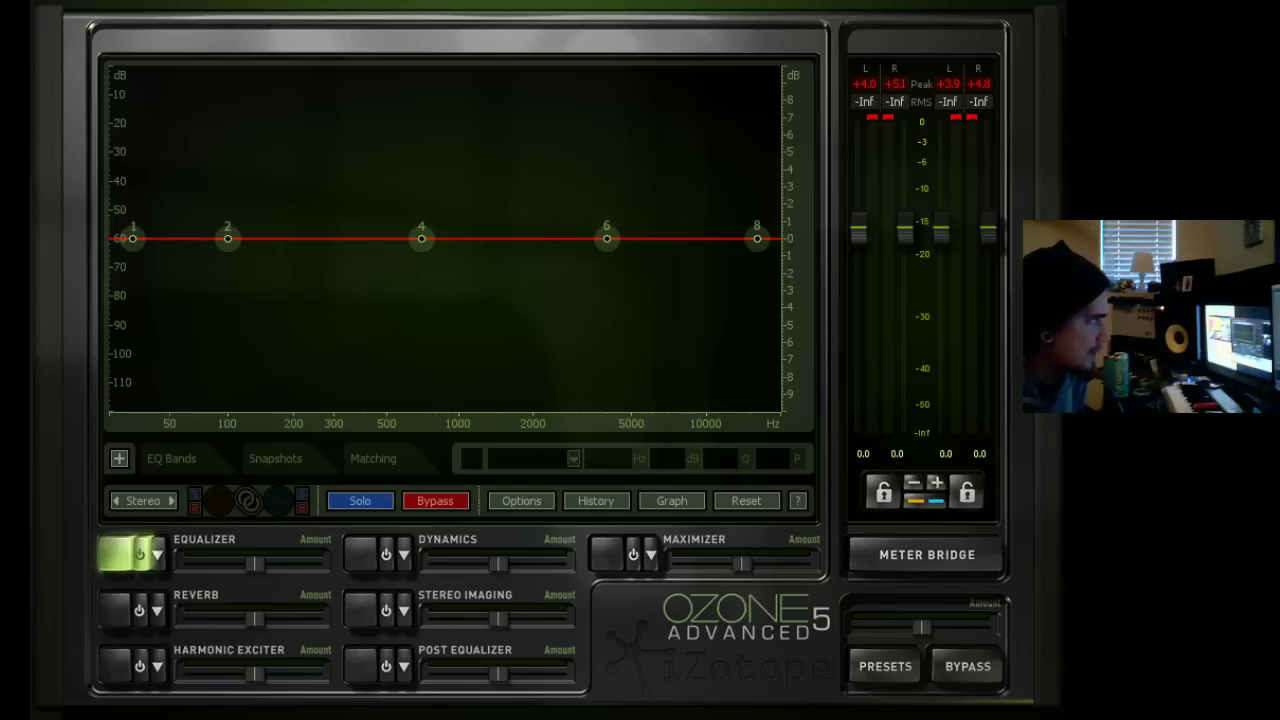
key(space)
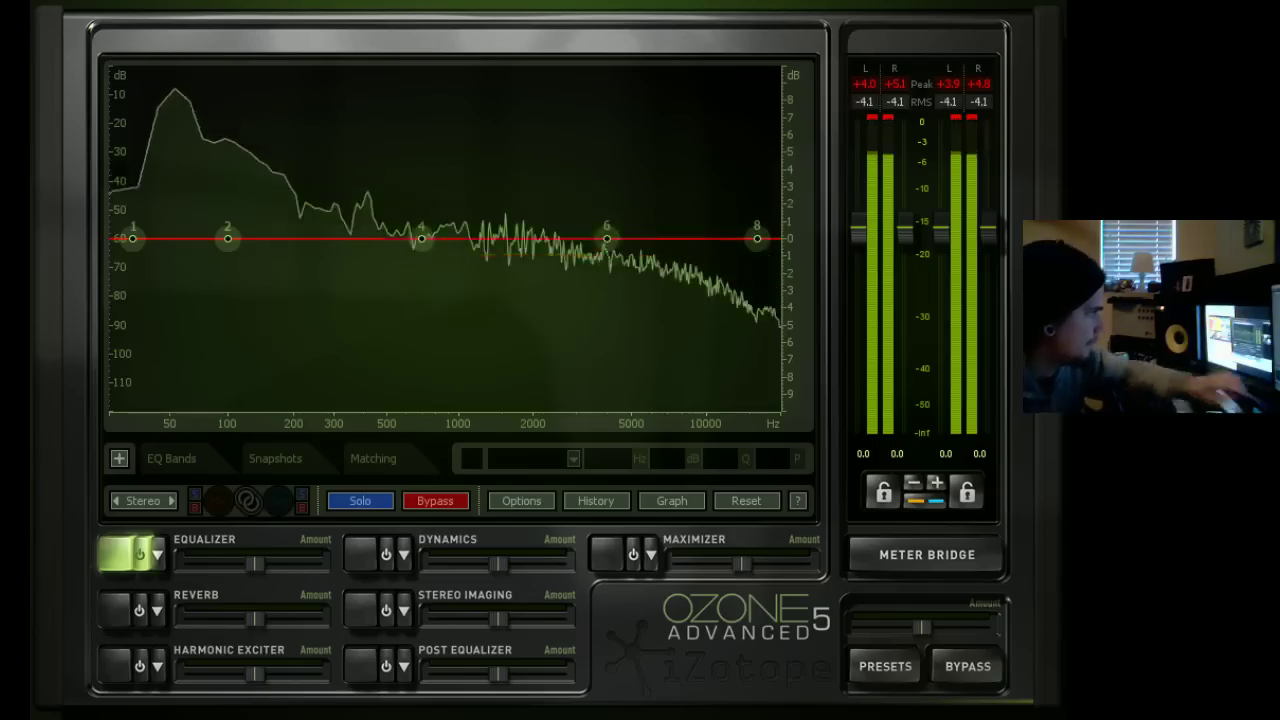
key(space)
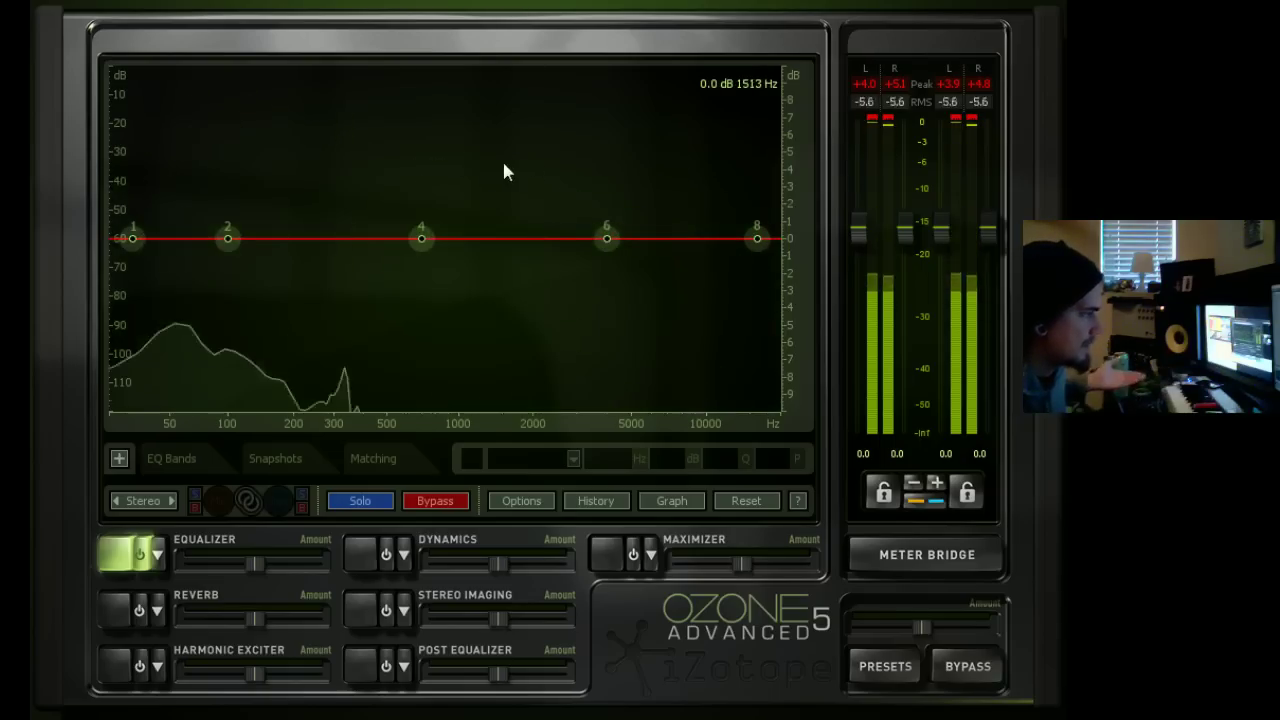
Set the spectrum's average time to 1 sec and peak hold time to 1000 ms, and check it with brief playback.
right_click(466, 164)
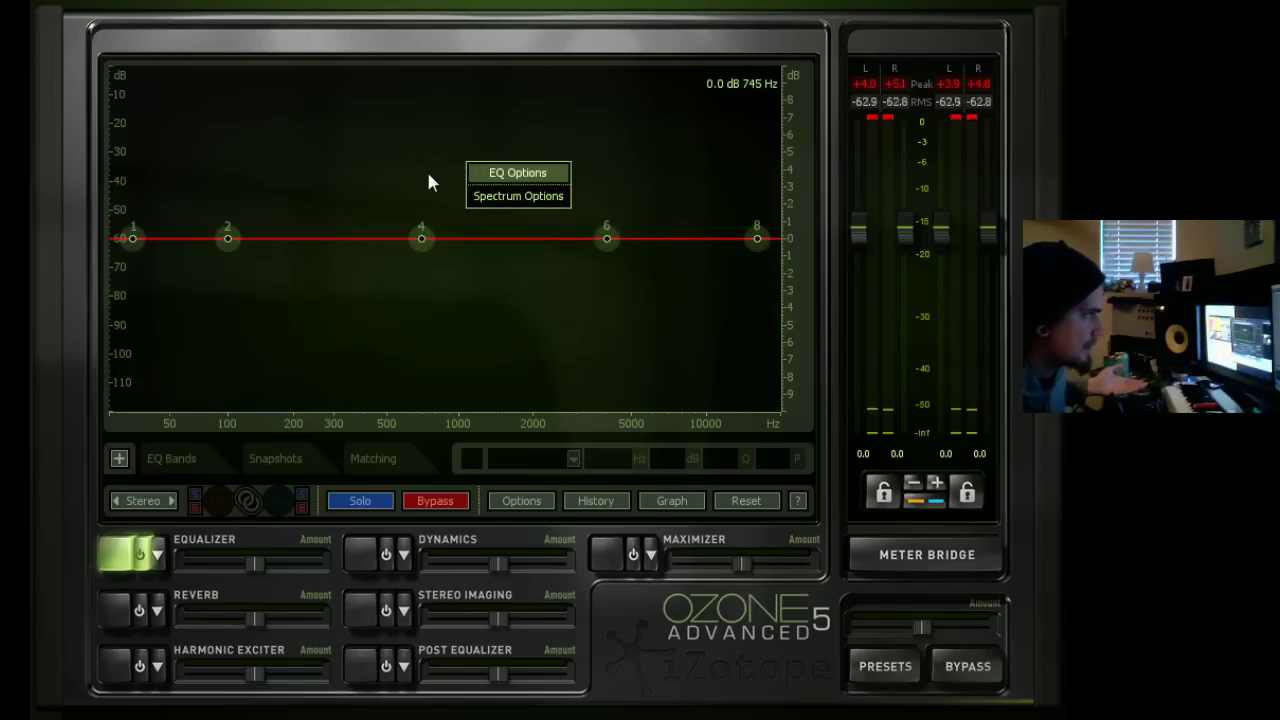
click(507, 196)
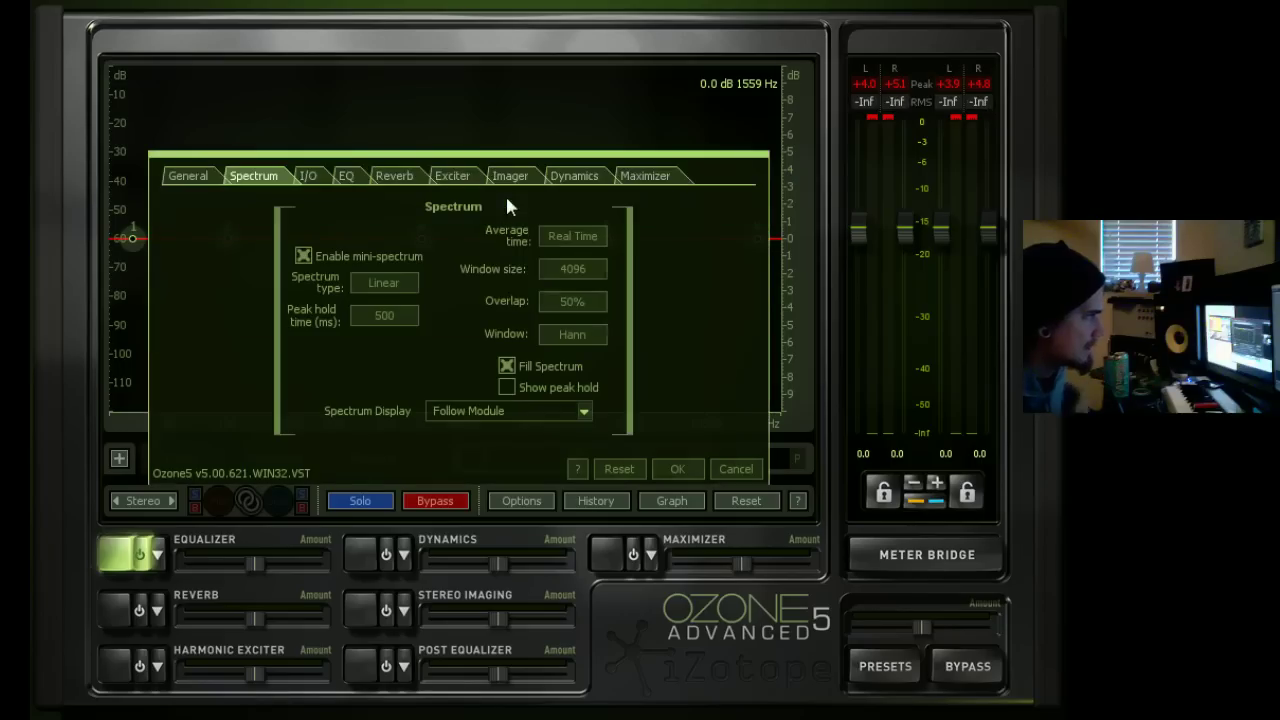
click(590, 236)
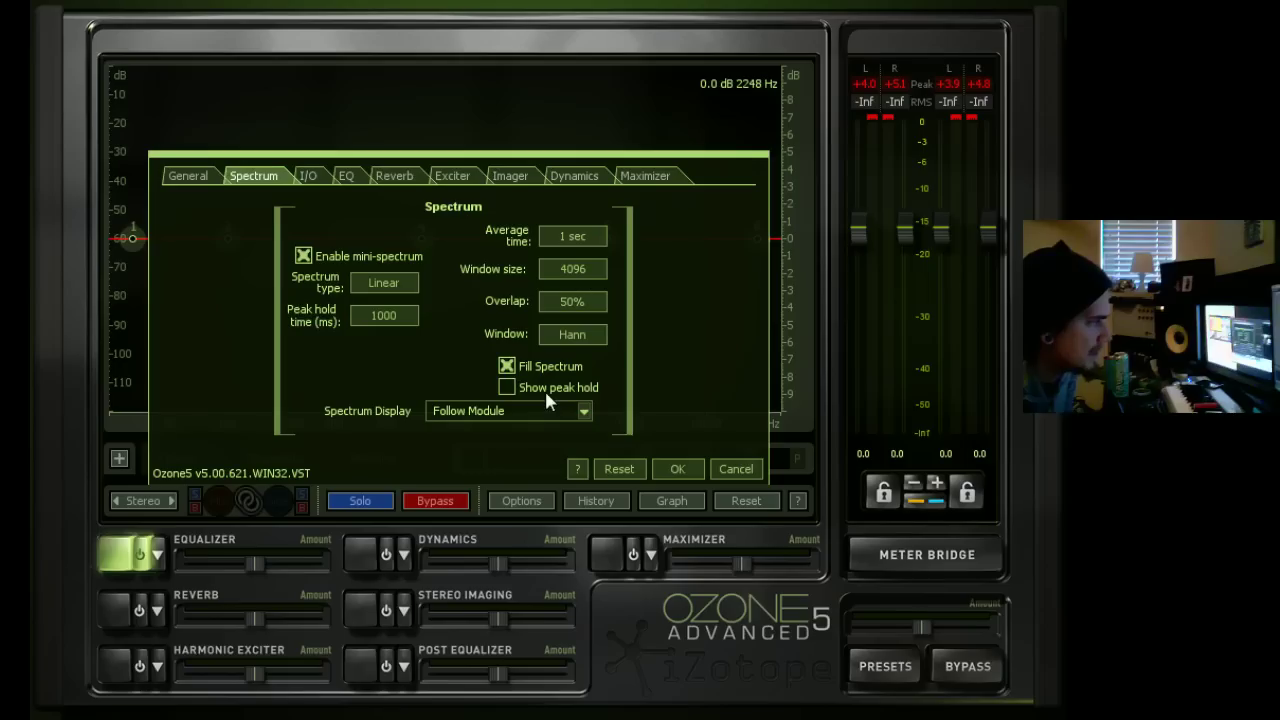
click(680, 469)
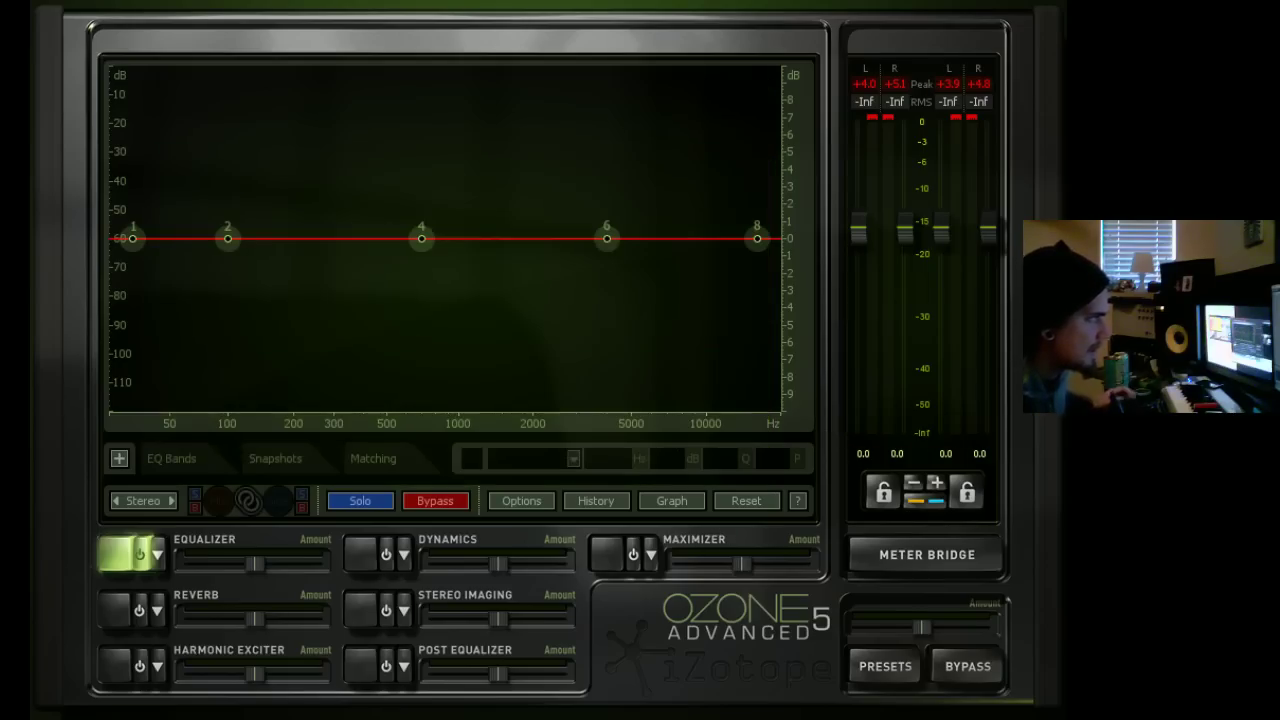
key(space)
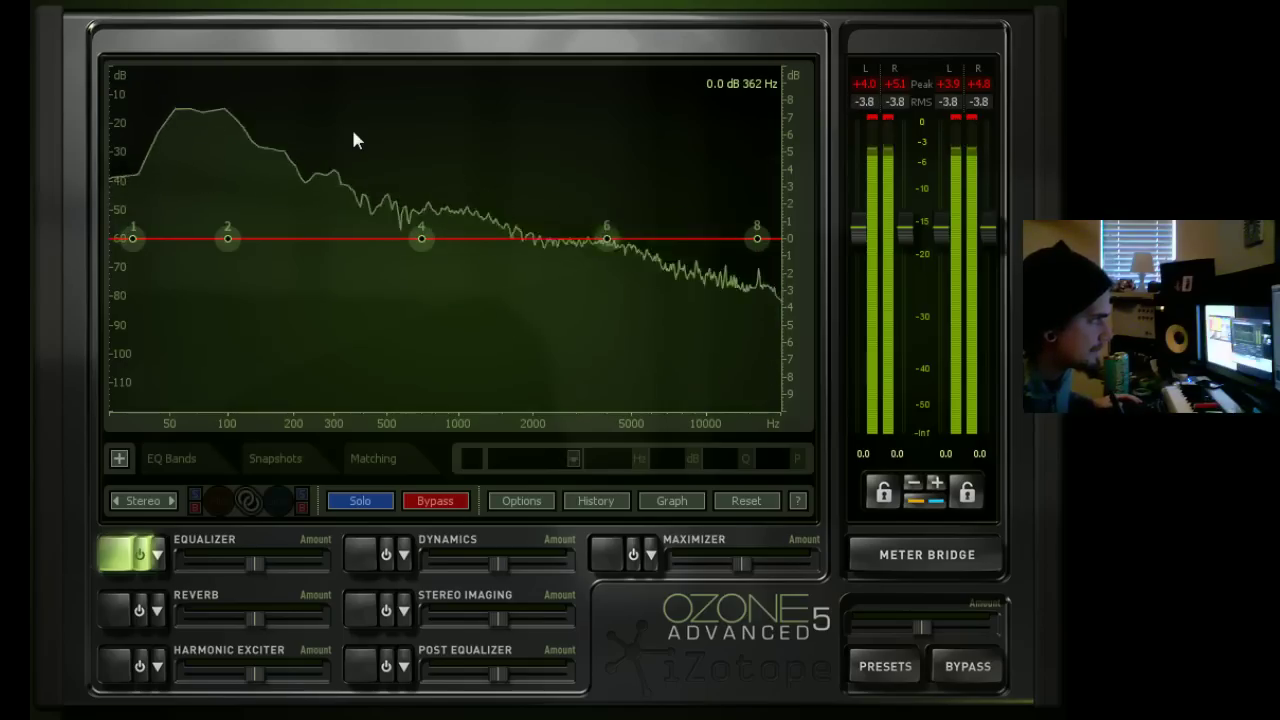
key(space)
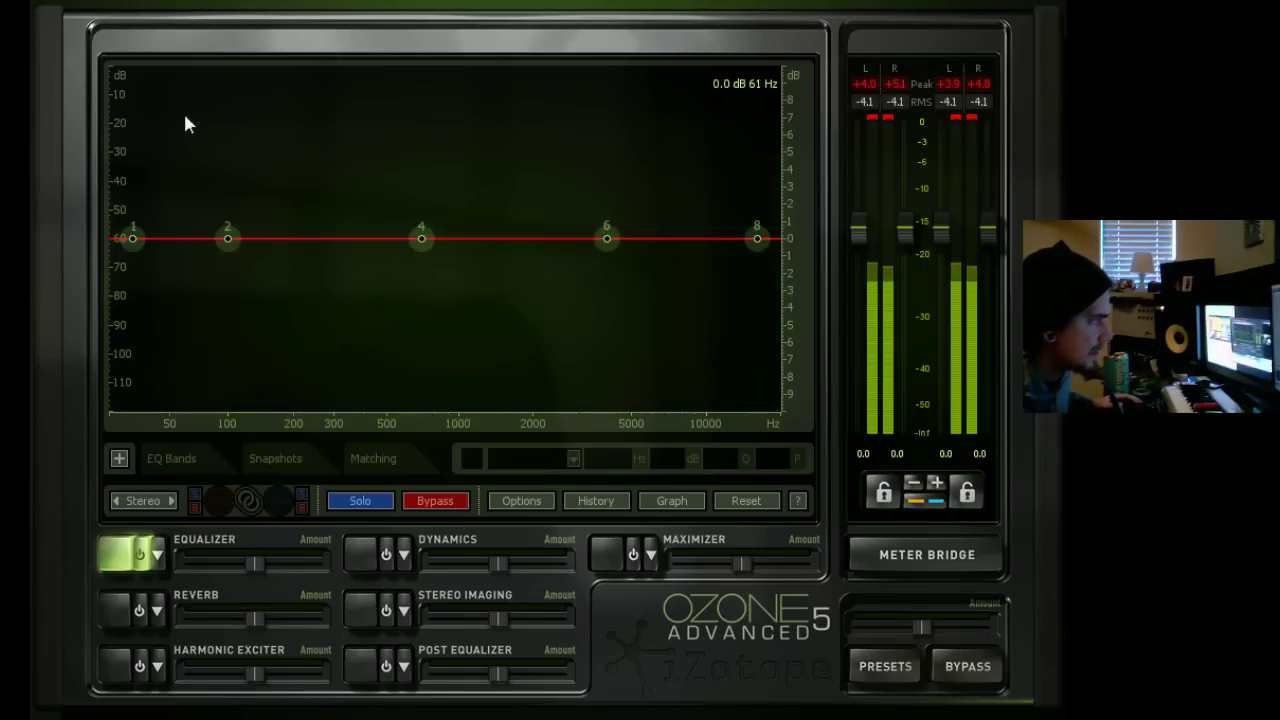
Set the spectrum's peak hold time to 5000 ms and start playback to check the display.
right_click(349, 150)
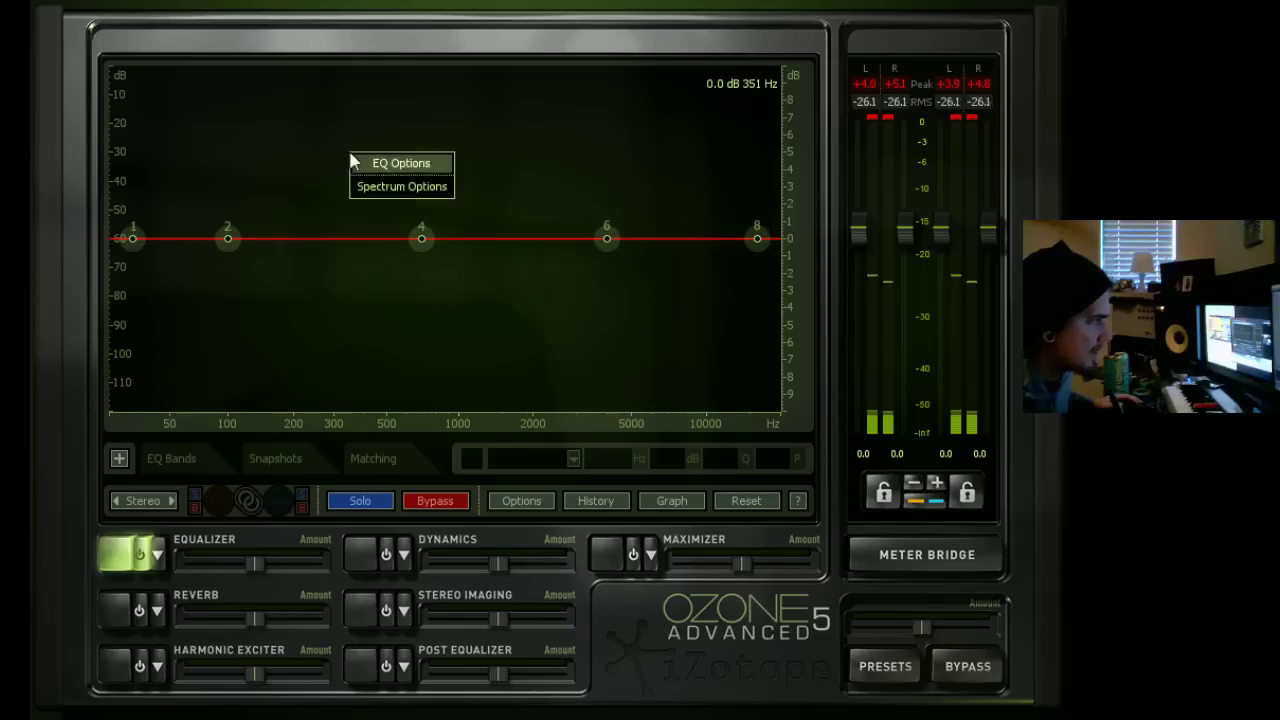
click(418, 192)
double_click(389, 318)
text(5000)
click(672, 468)
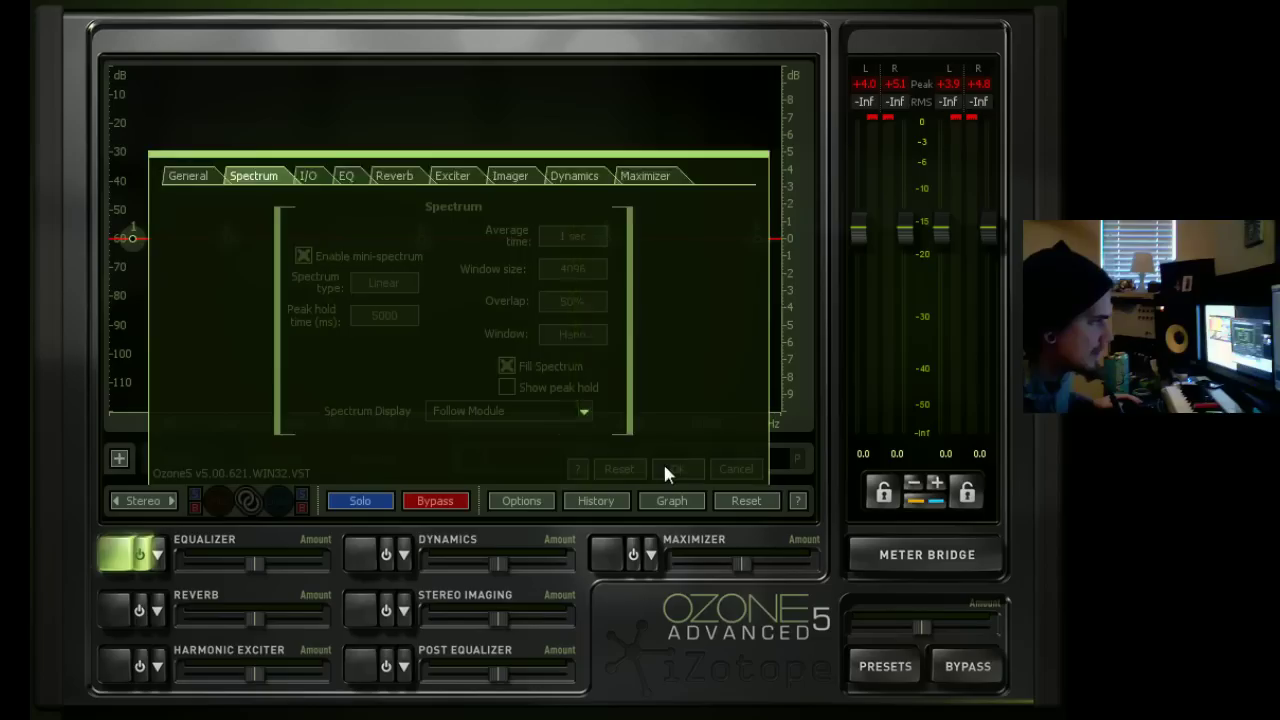
key(space)
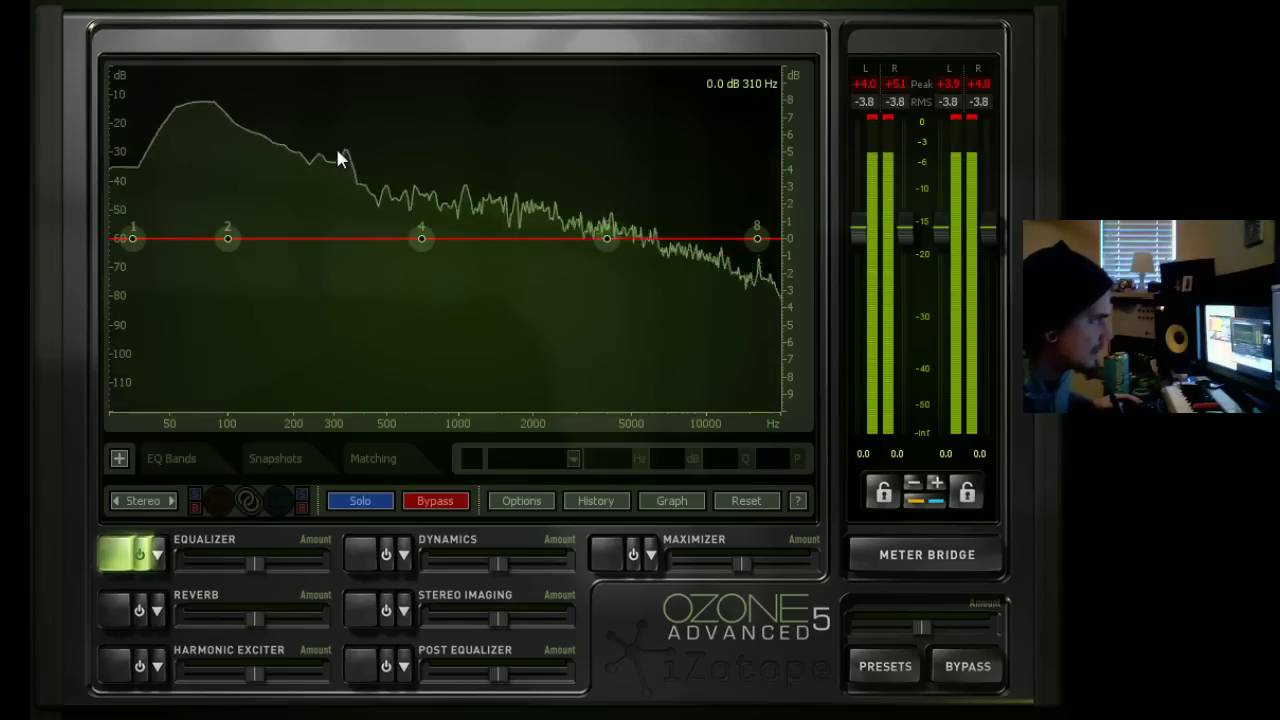
Set the spectrum's average time to 3 secs, keep peak hold at 5000 ms, and watch the spectrum during playback.
right_click(415, 131)
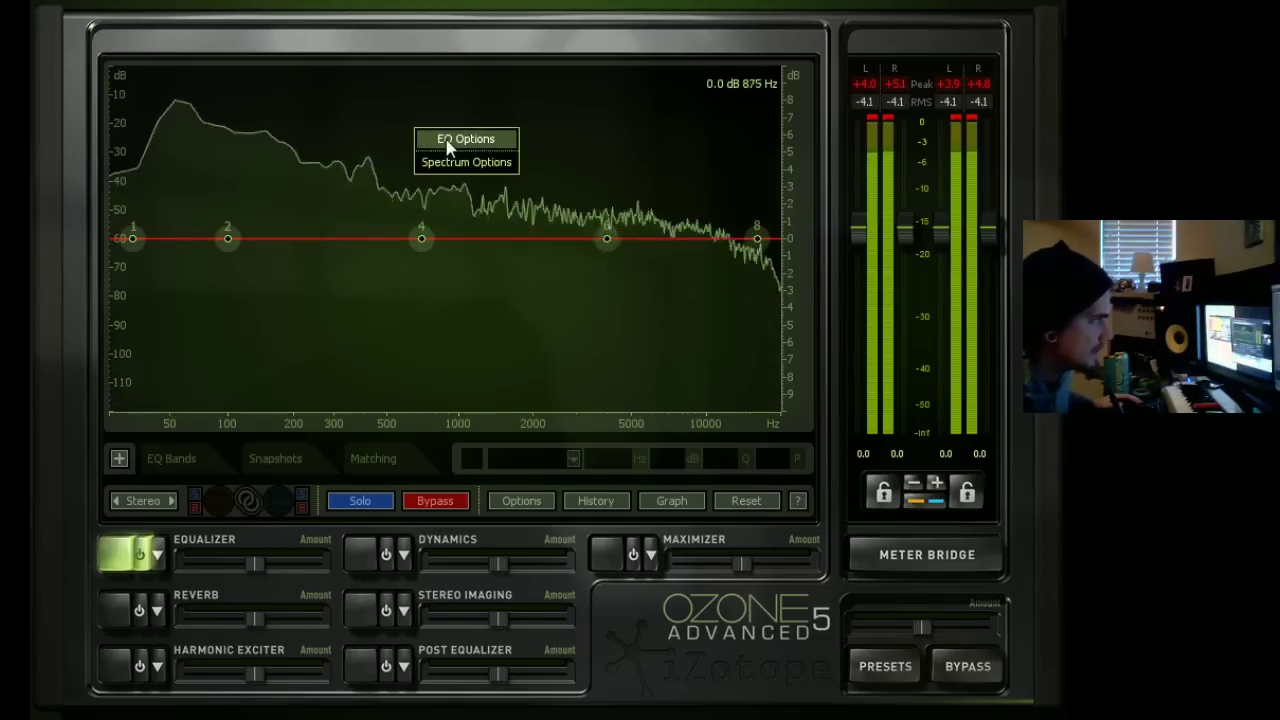
click(450, 162)
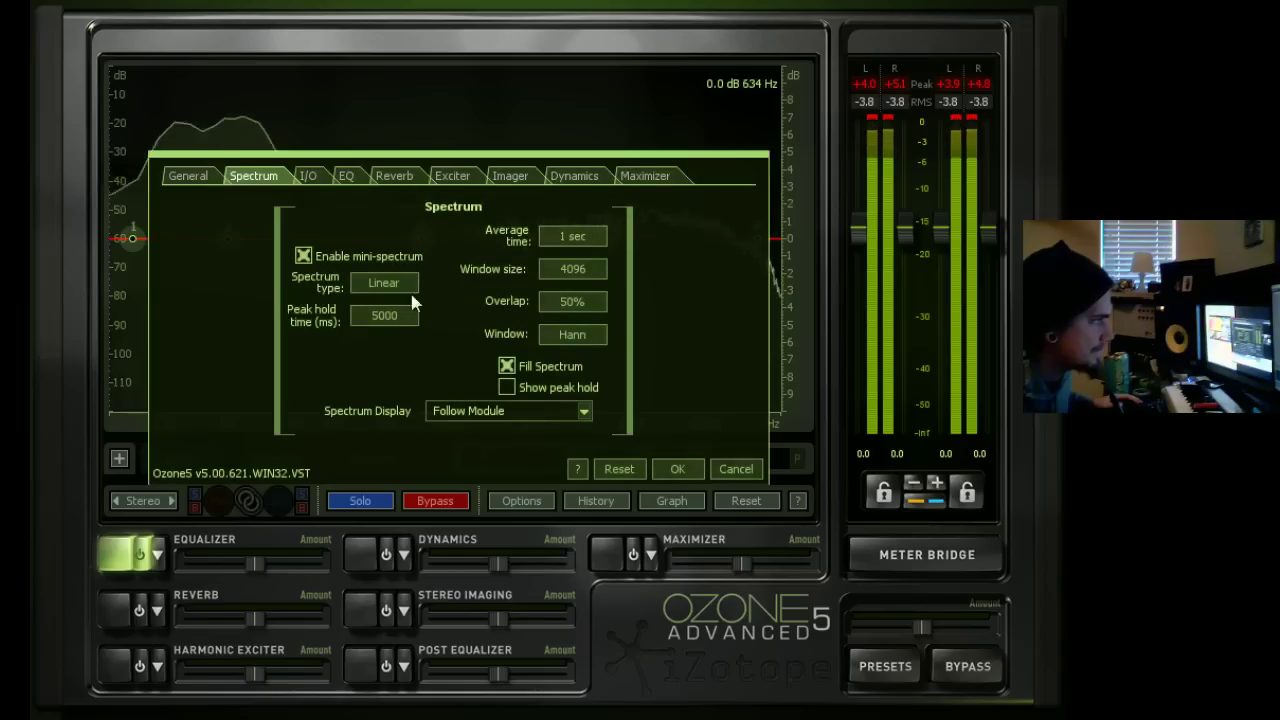
click(390, 313)
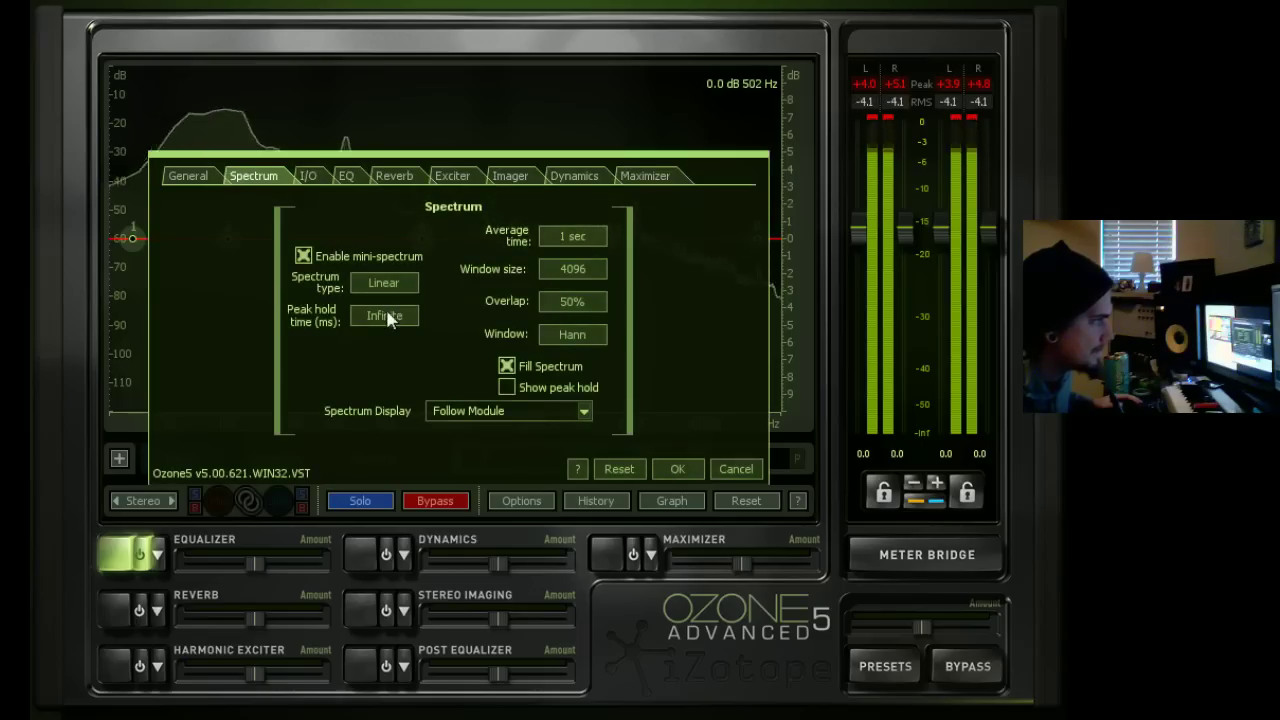
click(390, 317)
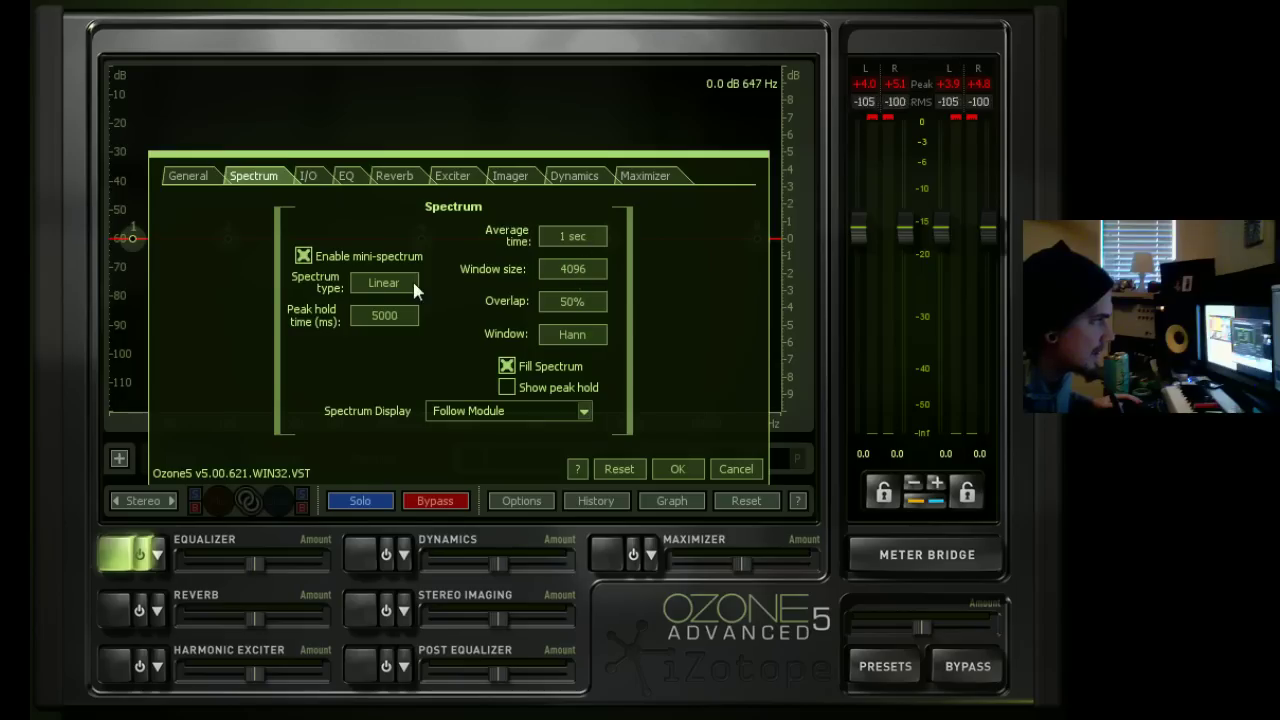
click(572, 236)
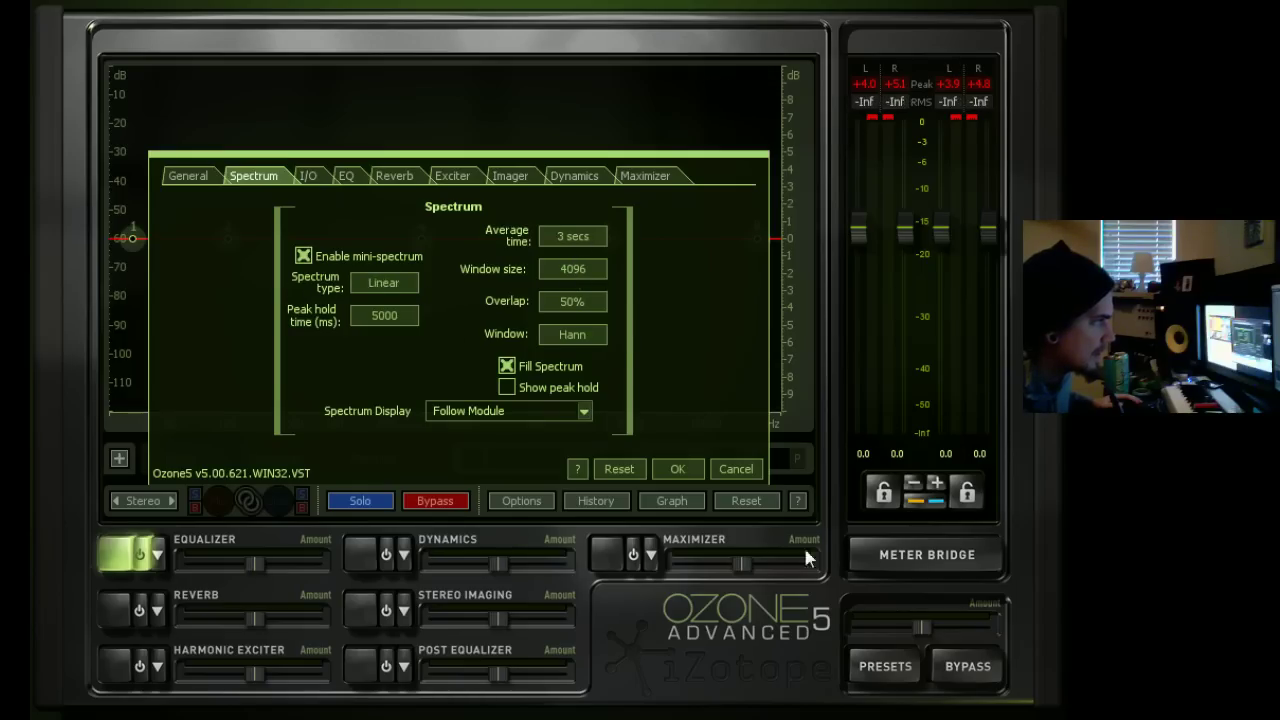
click(677, 469)
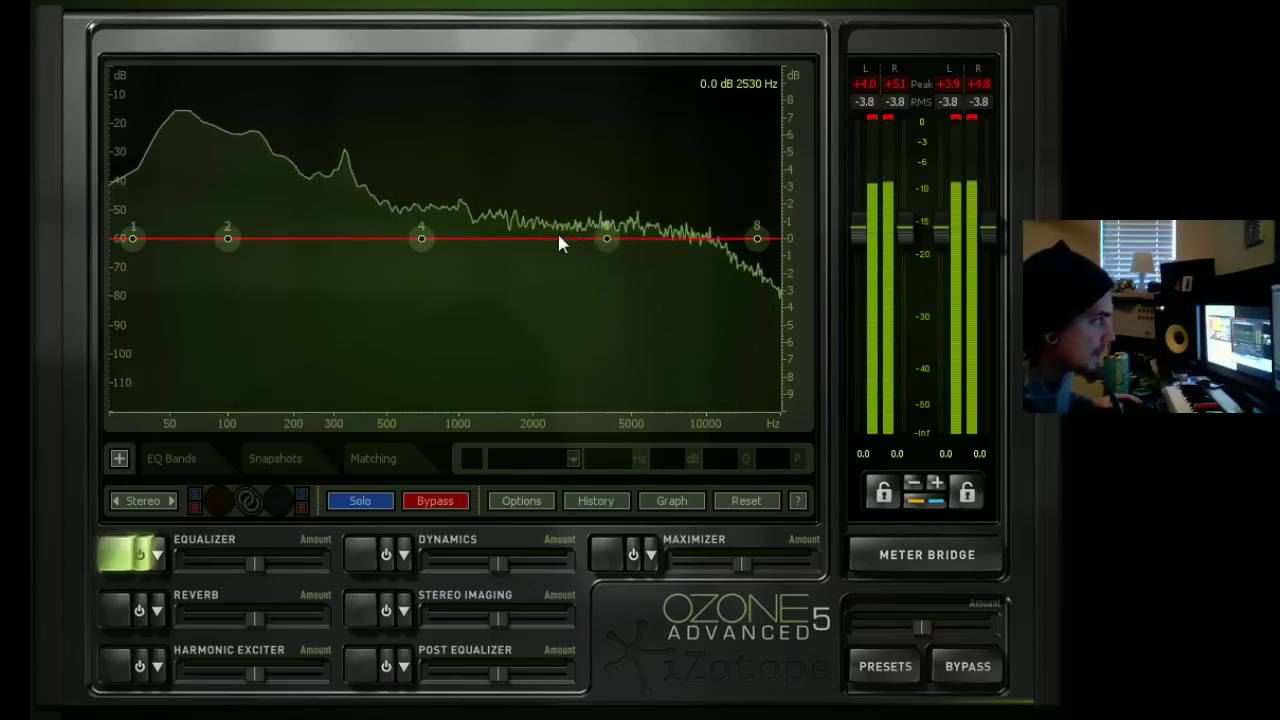
key(space)
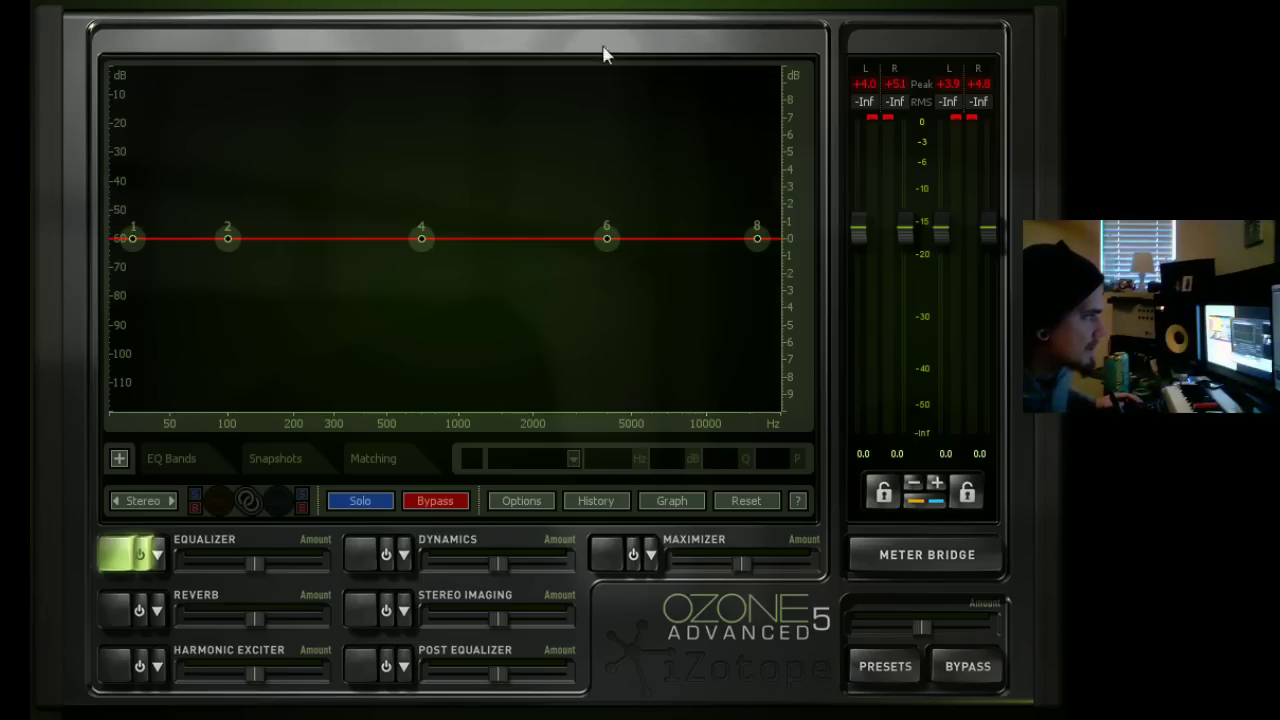
During playback, try cutting the band 8 high shelf to about -9.4 dB near 9356 Hz, and return it to 0.0 dB at 16000 Hz.
key(space)
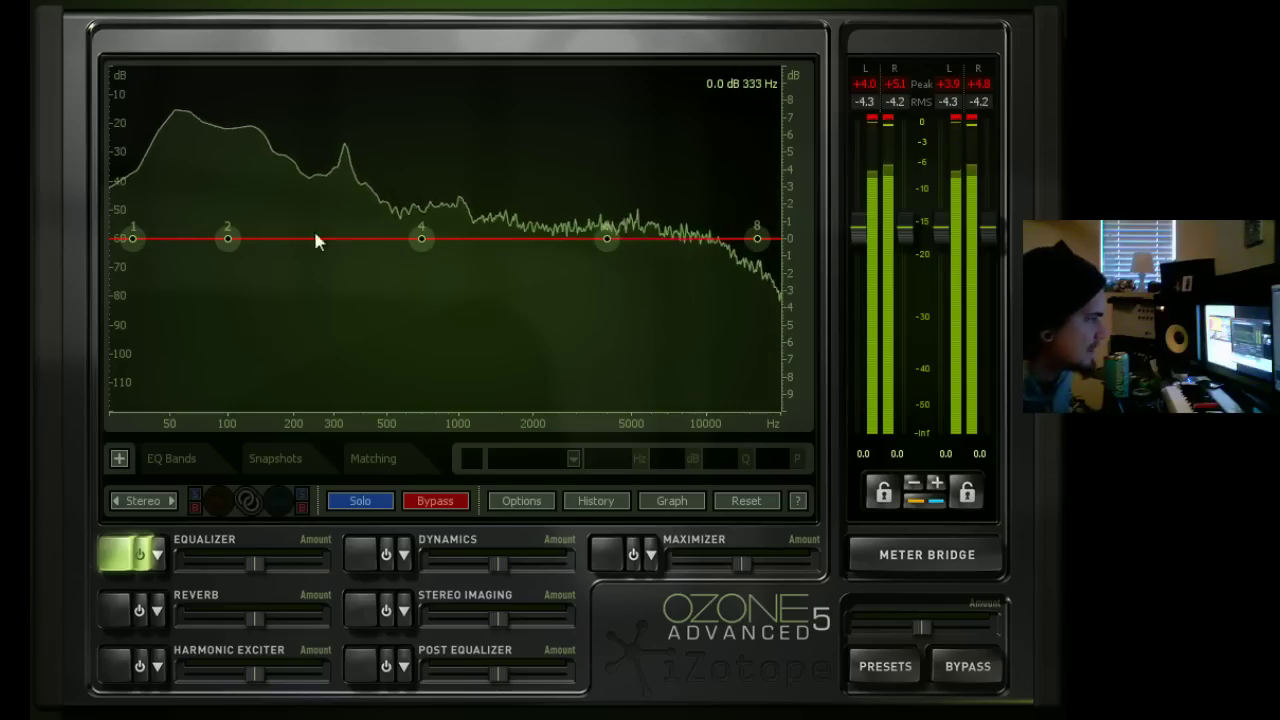
drag(760, 242, 708, 406)
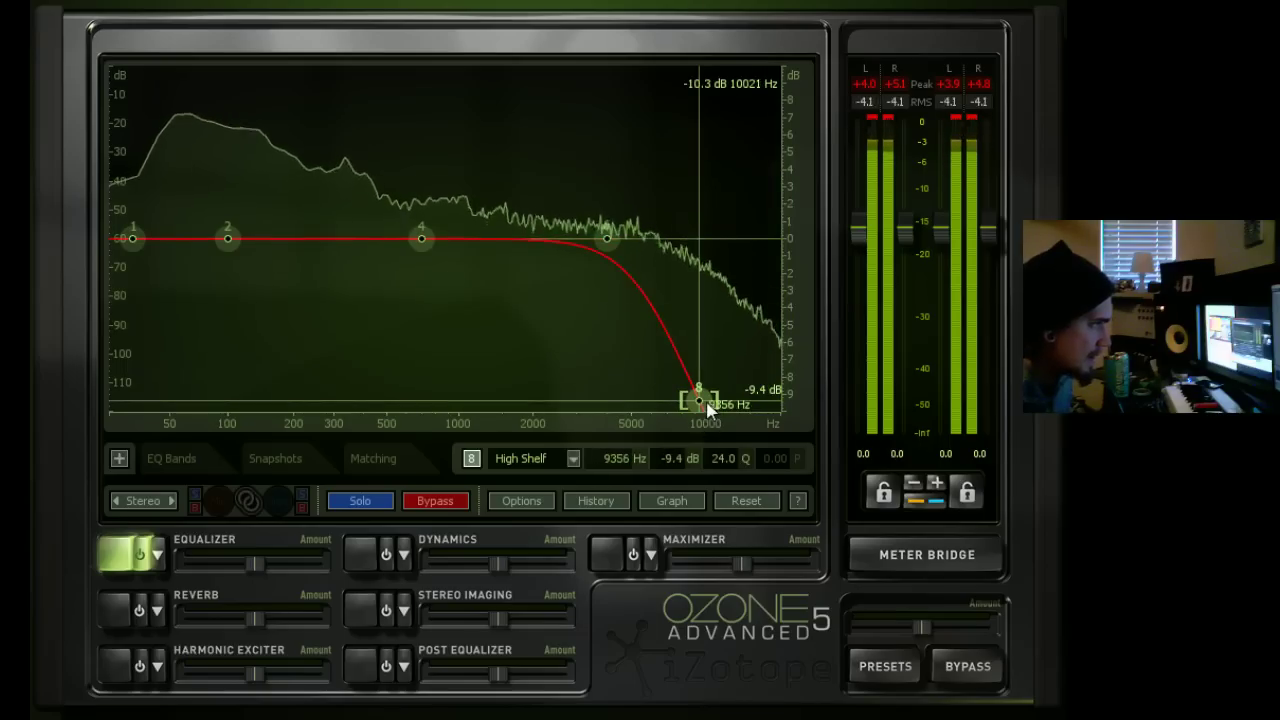
drag(708, 406, 757, 238)
scroll(769, 246, down, 5)
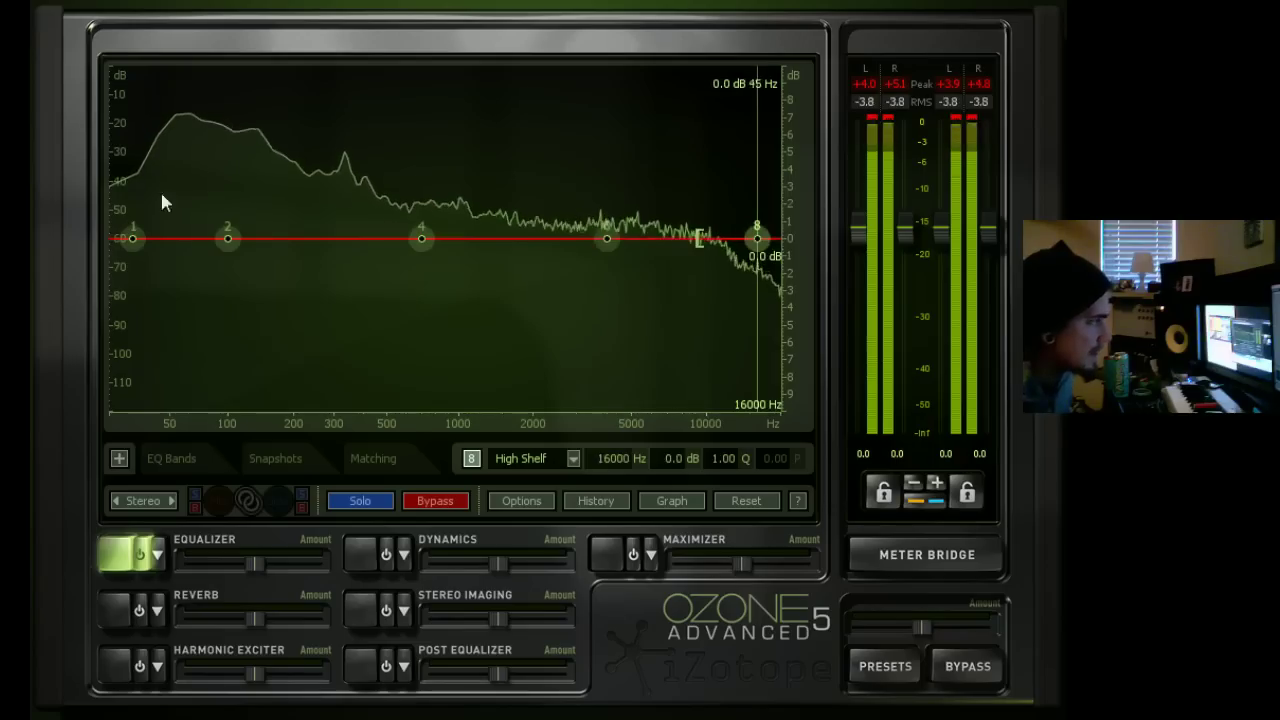
Select the band 1 low shelf and, with playback stopped, expand the list of EQ bands.
click(132, 240)
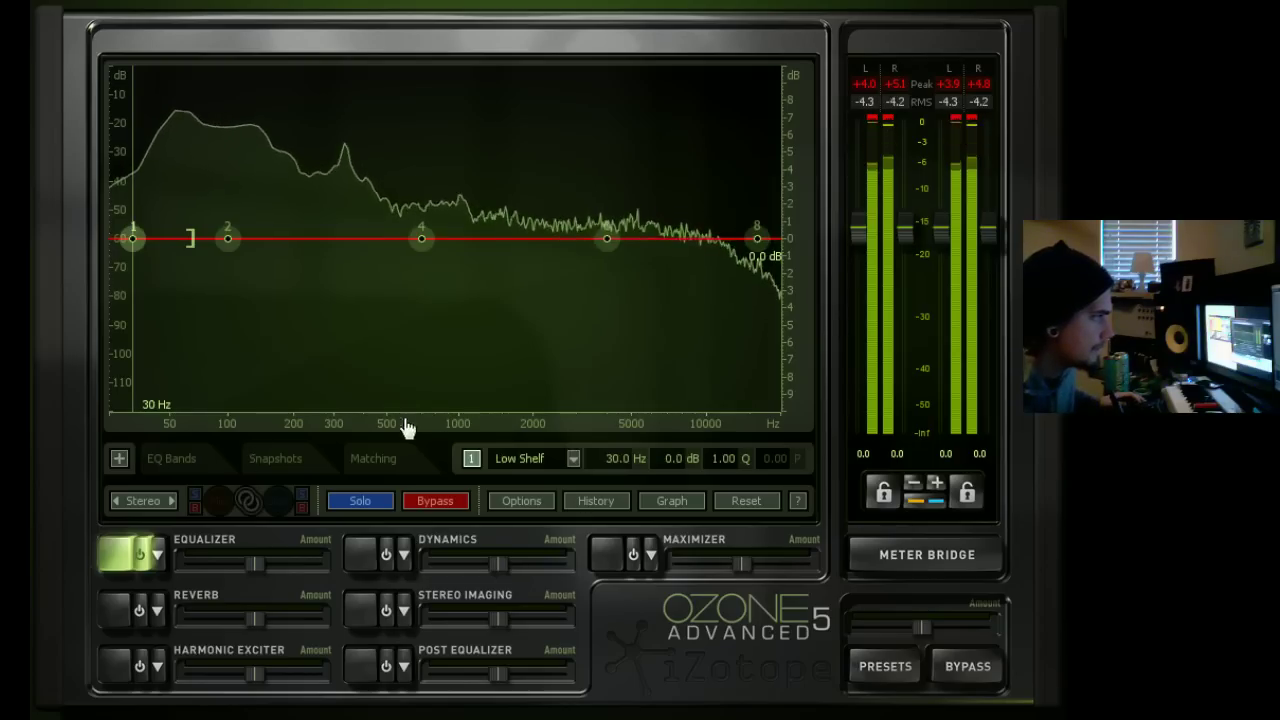
key(space)
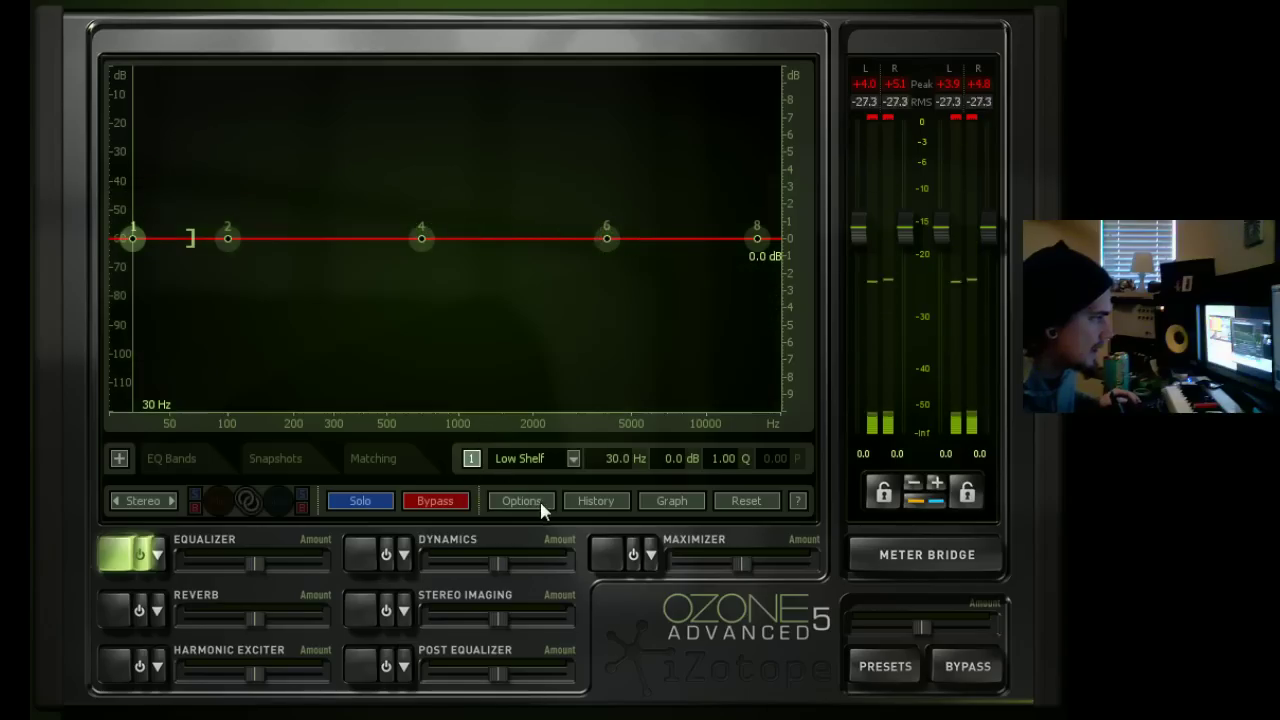
click(167, 462)
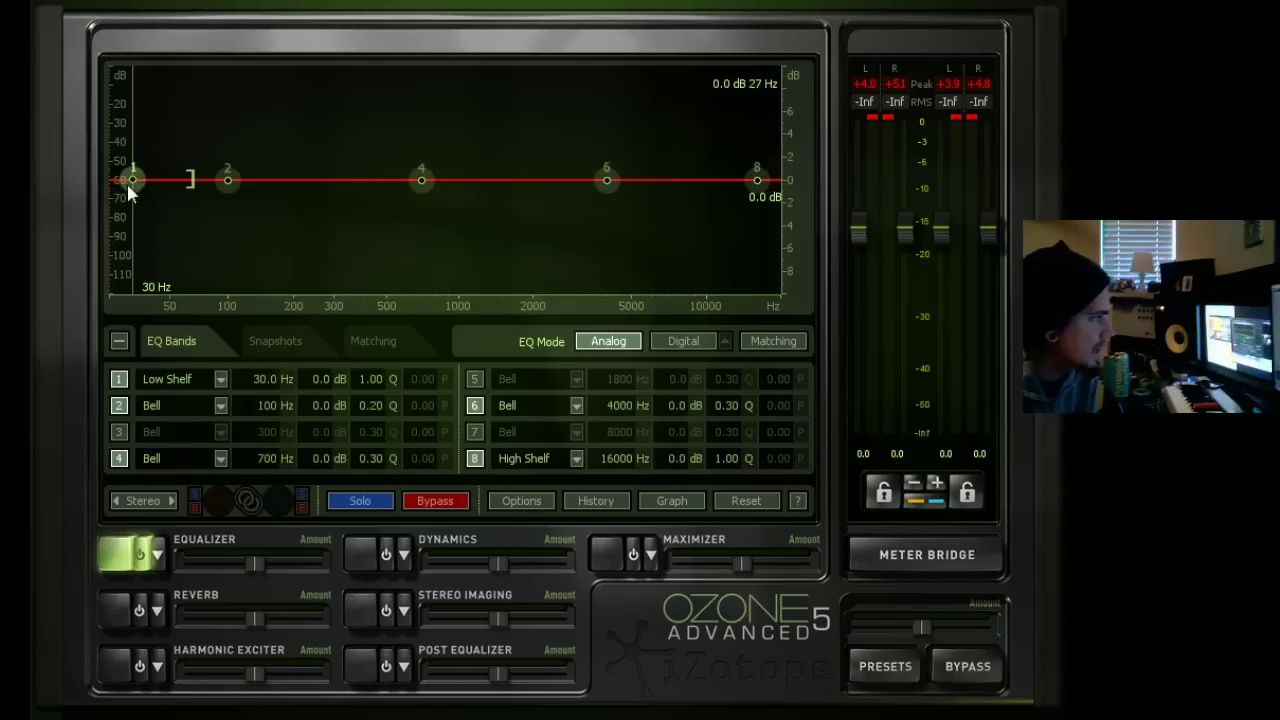
Switch EQ band 5 on and off again, and disable bands 2 and 4.
click(478, 382)
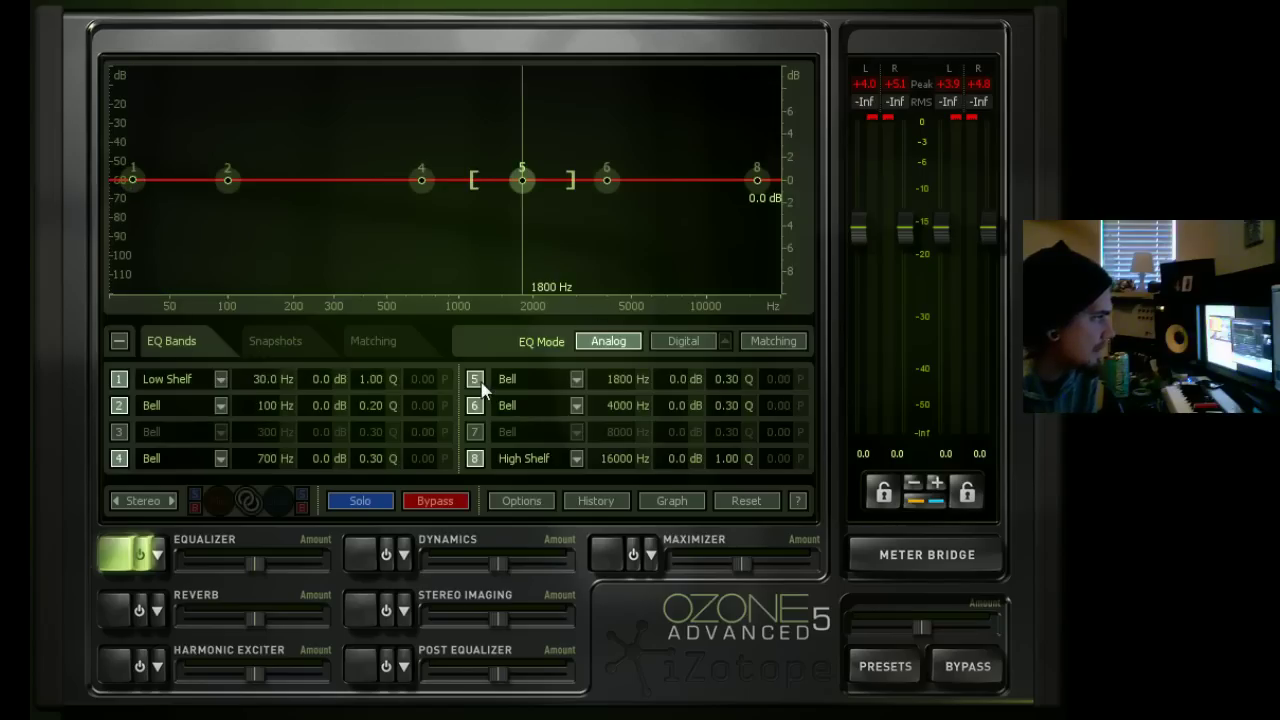
click(477, 382)
click(124, 408)
click(119, 460)
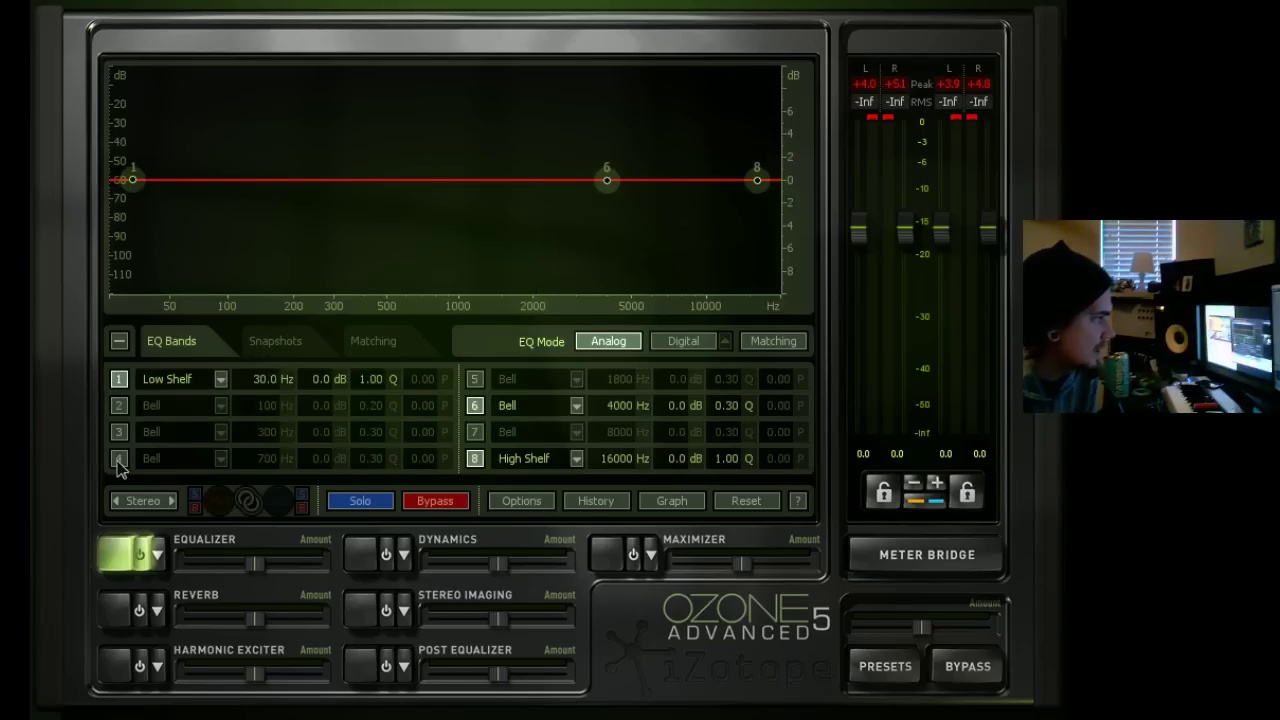
Disable EQ band 6 and shape the band 1 low shelf to about -5.0 dB at 233 Hz with a Q of 24.0.
click(475, 405)
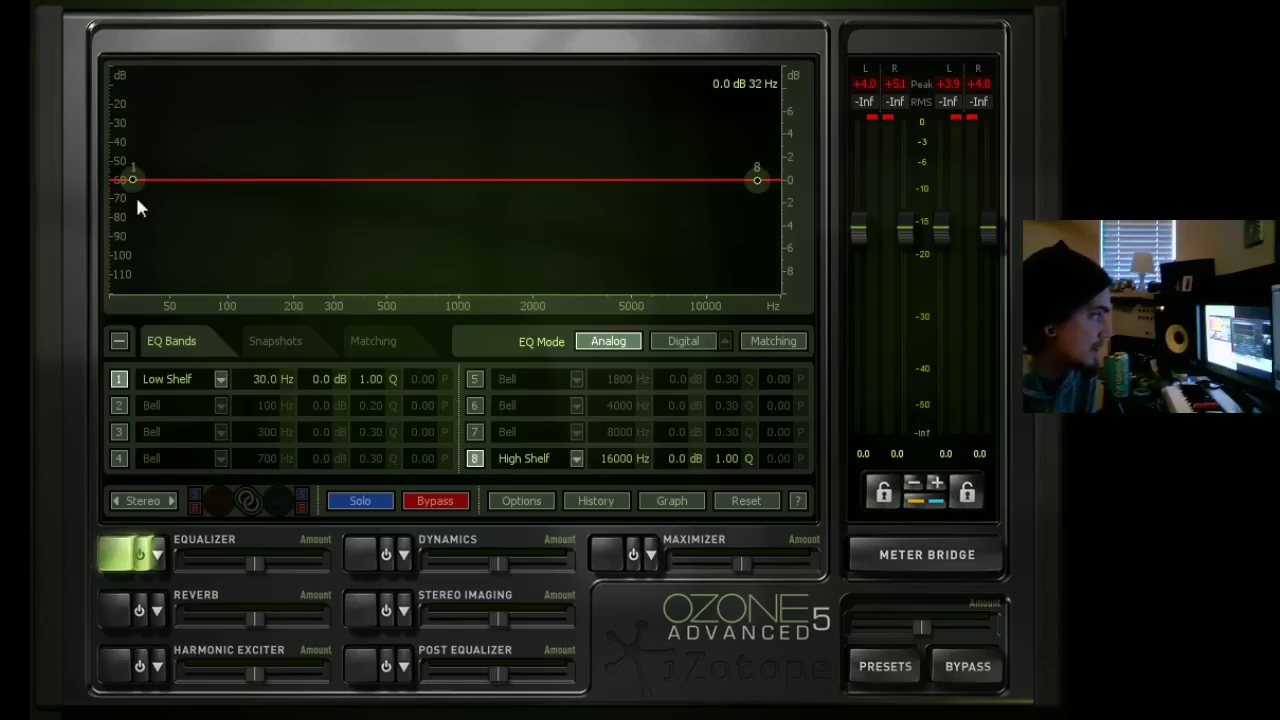
drag(131, 183, 377, 246)
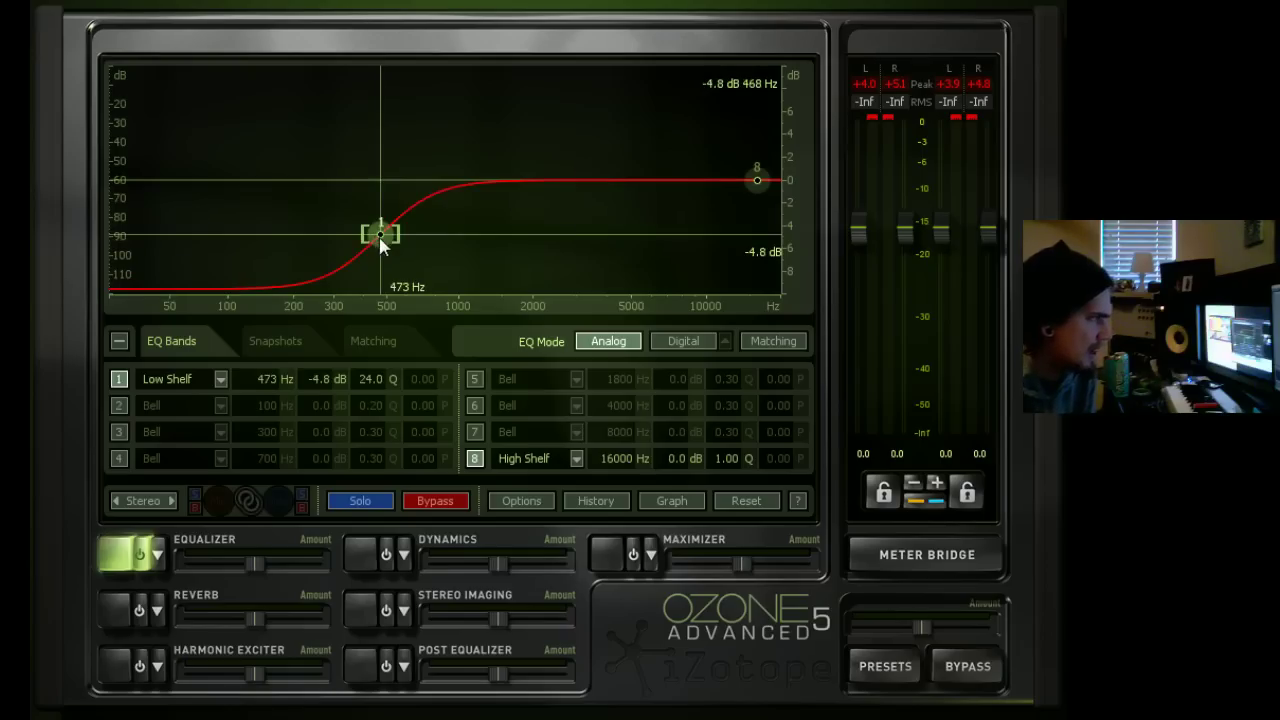
drag(350, 249, 281, 251)
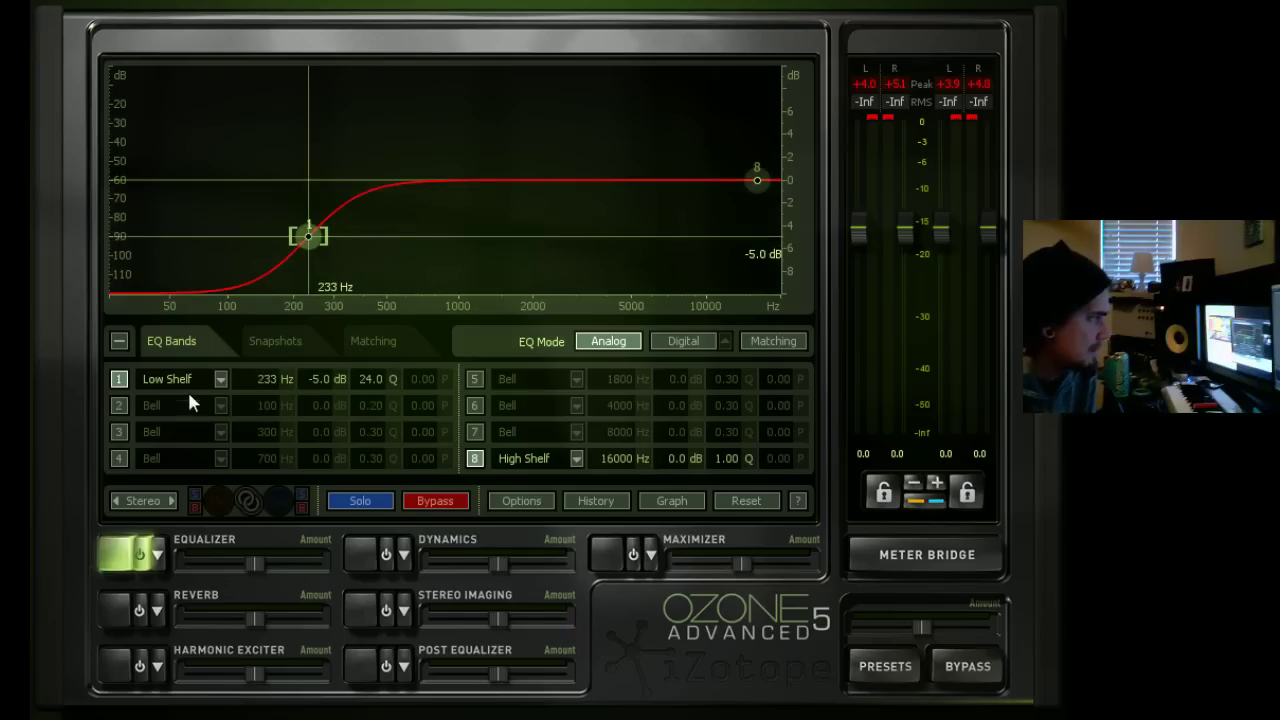
Change band 1 to a vintage low shelf and move it to about -9.0 dB near 82 Hz.
click(221, 382)
mouse_move(207, 424)
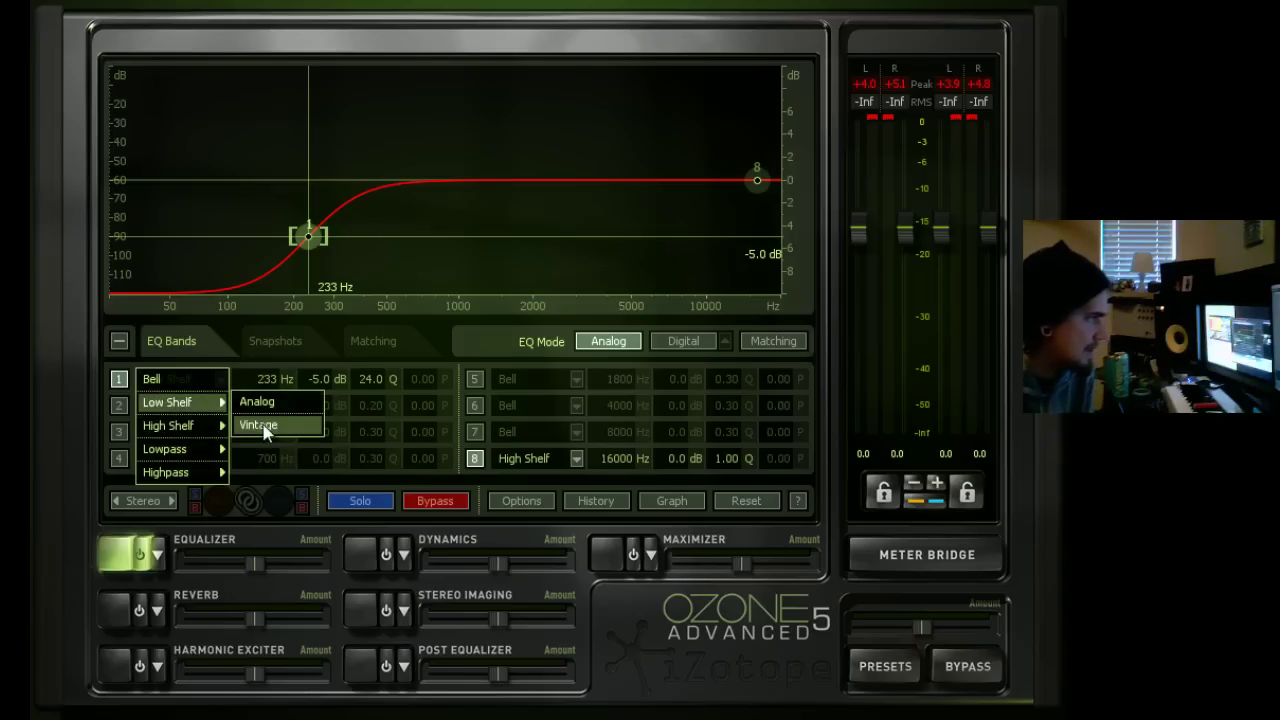
click(265, 428)
drag(310, 240, 198, 300)
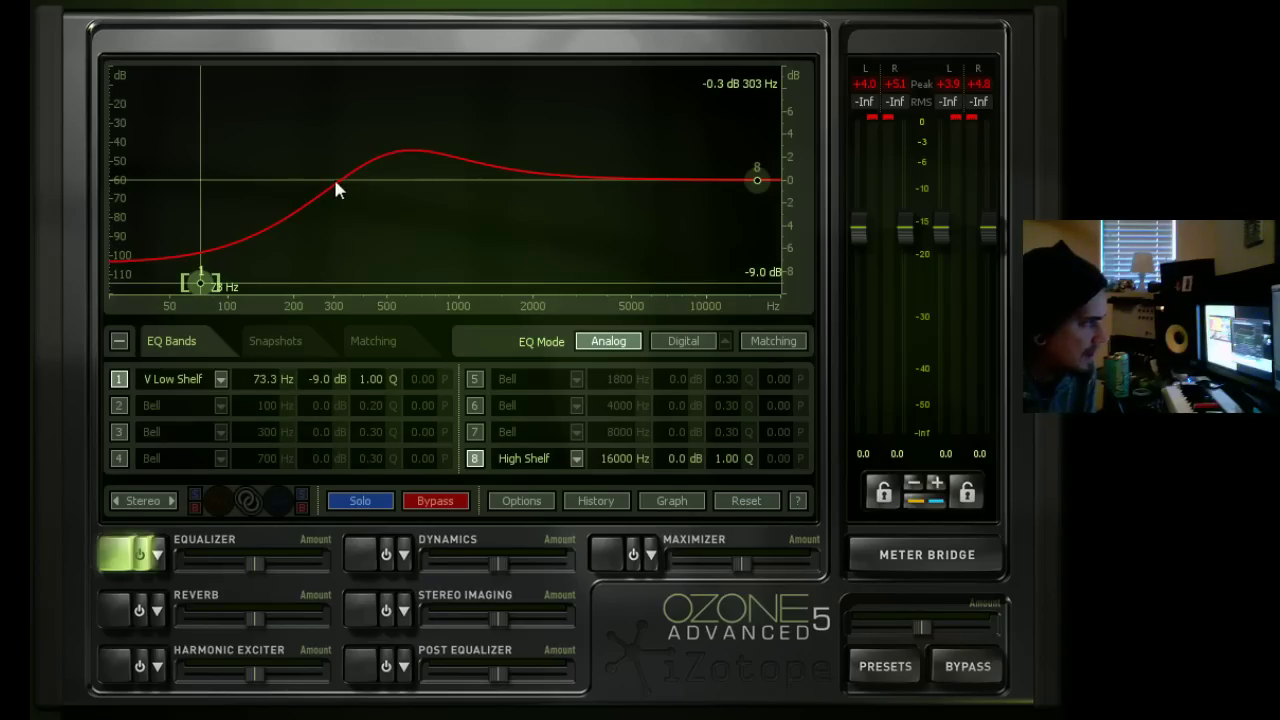
drag(212, 285, 210, 285)
Change band 1 to a resonant lowpass and sweep its cutoff up through about 545 Hz and 1919 Hz to about 8482 Hz.
click(221, 379)
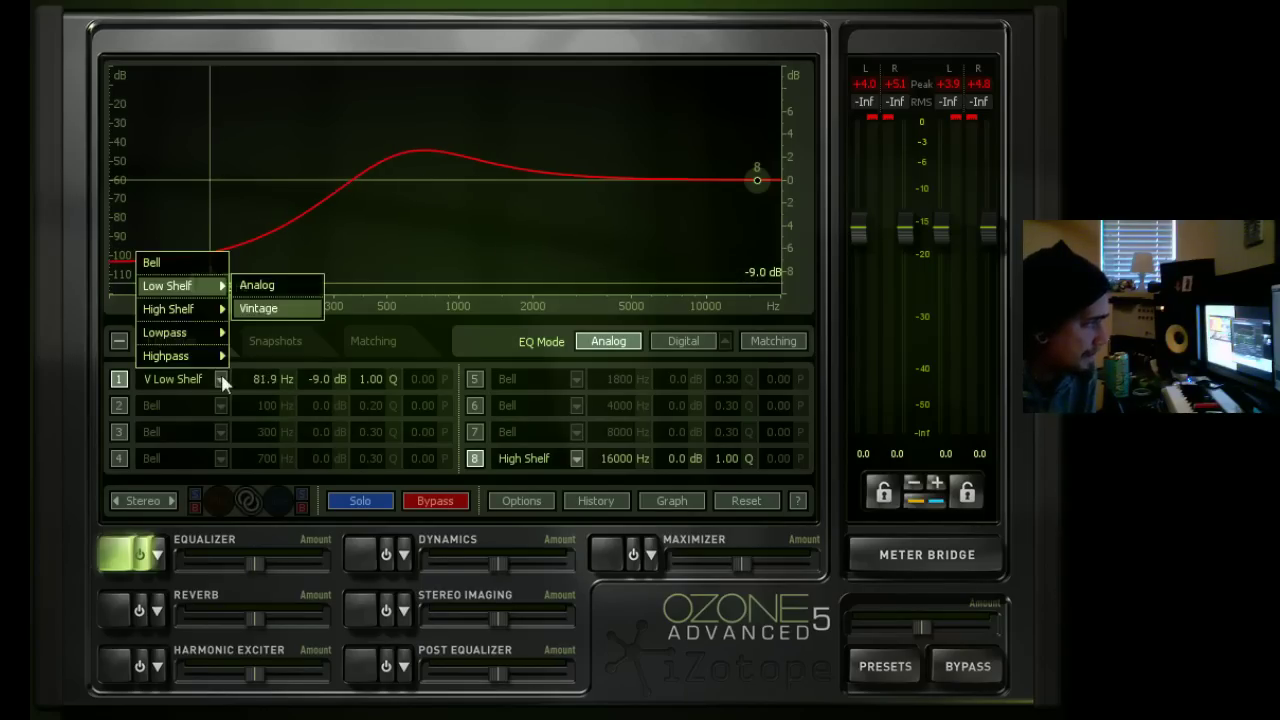
mouse_move(202, 339)
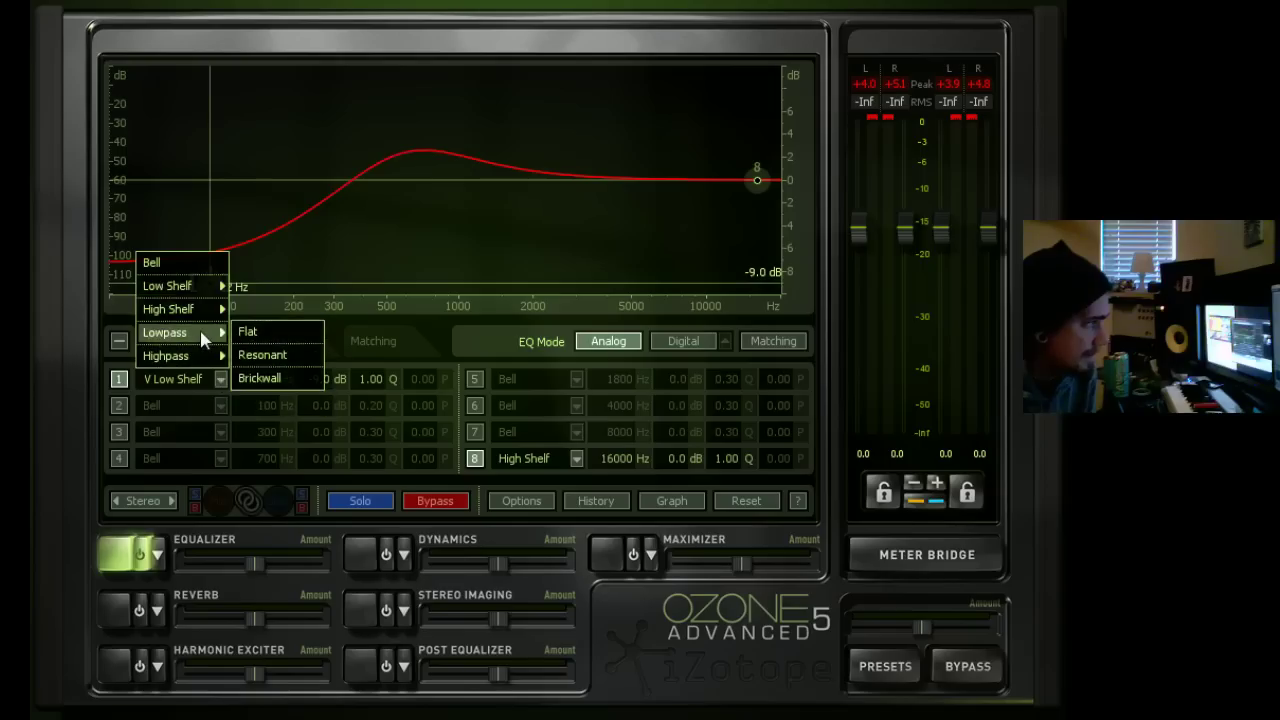
click(262, 356)
drag(203, 179, 420, 185)
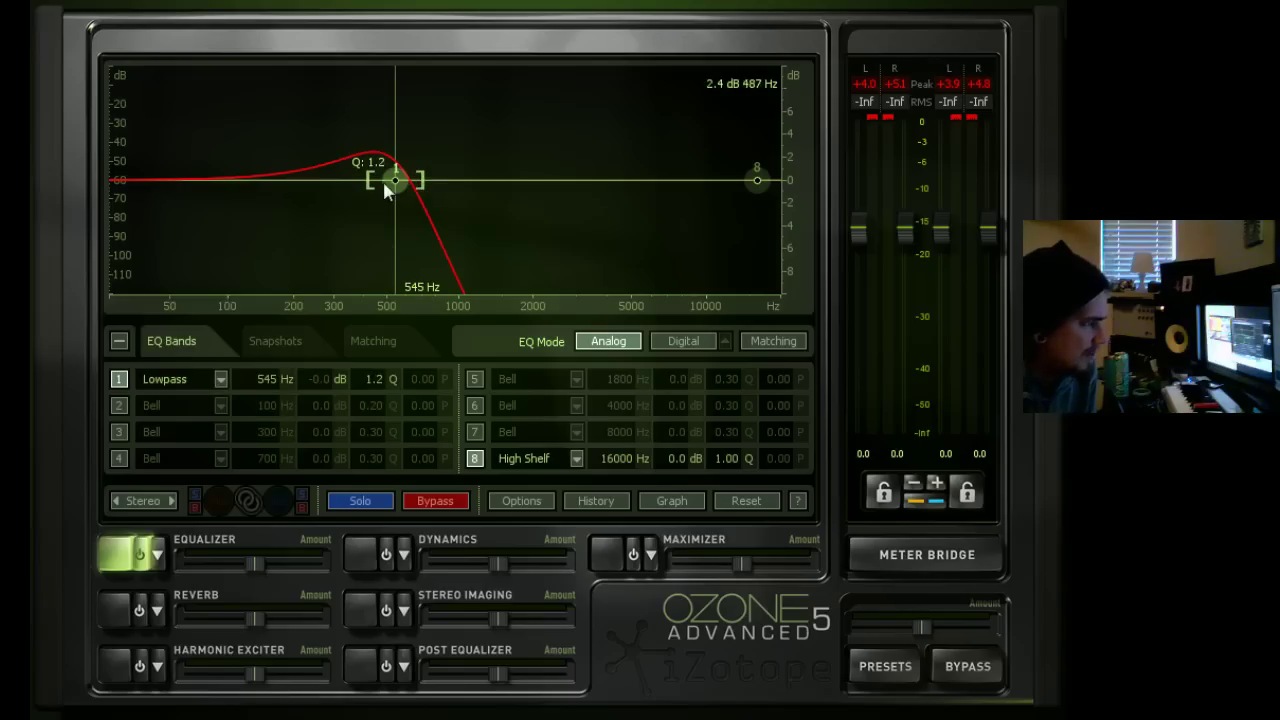
drag(394, 190, 527, 175)
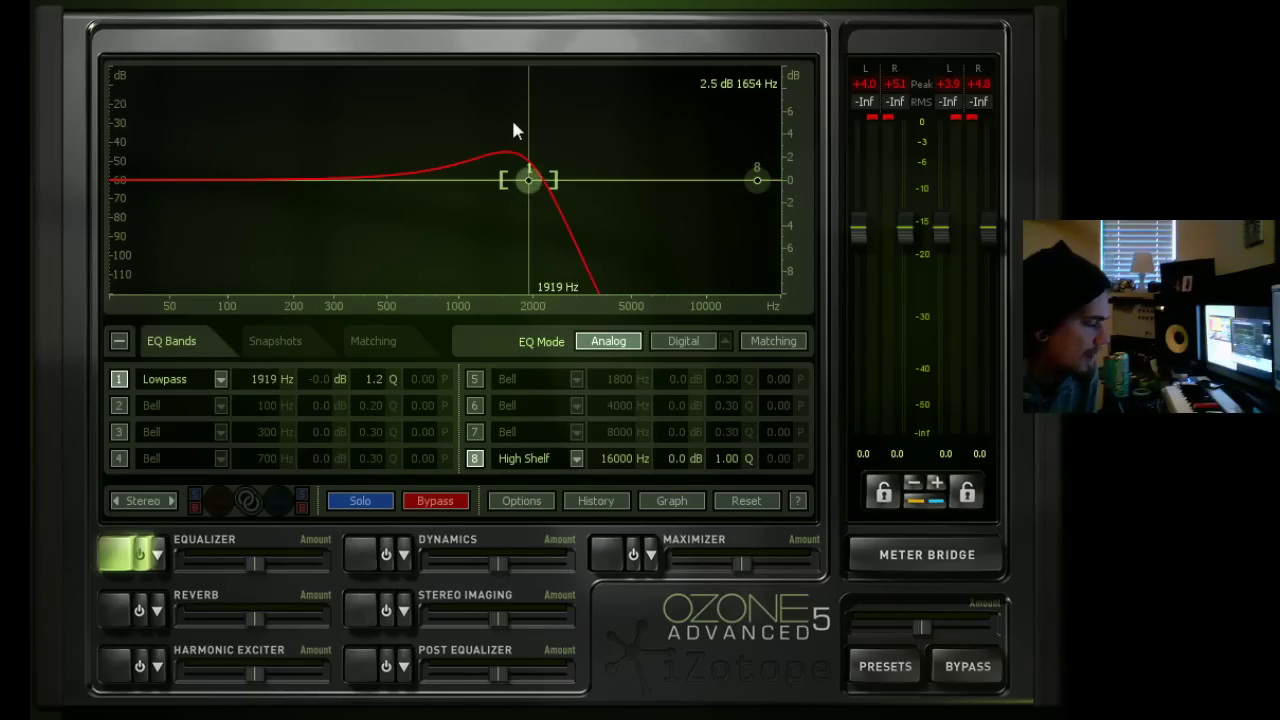
drag(547, 180, 687, 199)
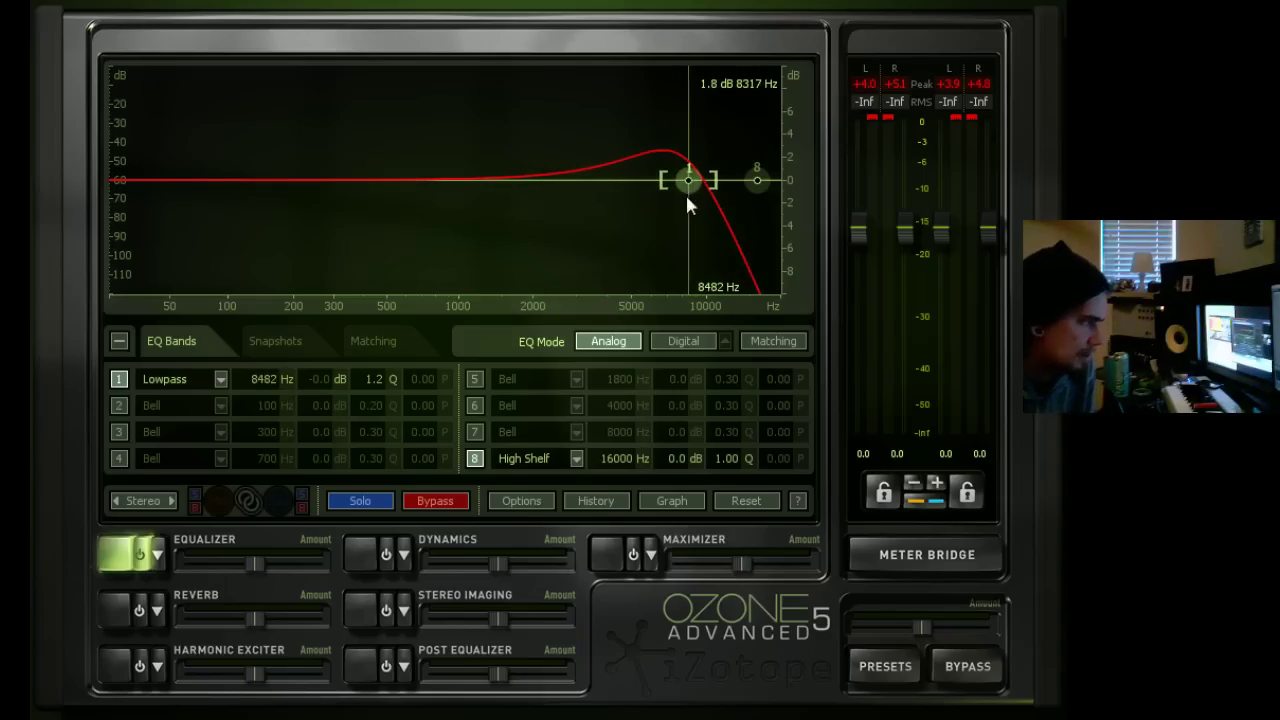
Change band 1 to a brickwall highpass and move its cutoff down to about 26.6 Hz.
click(216, 380)
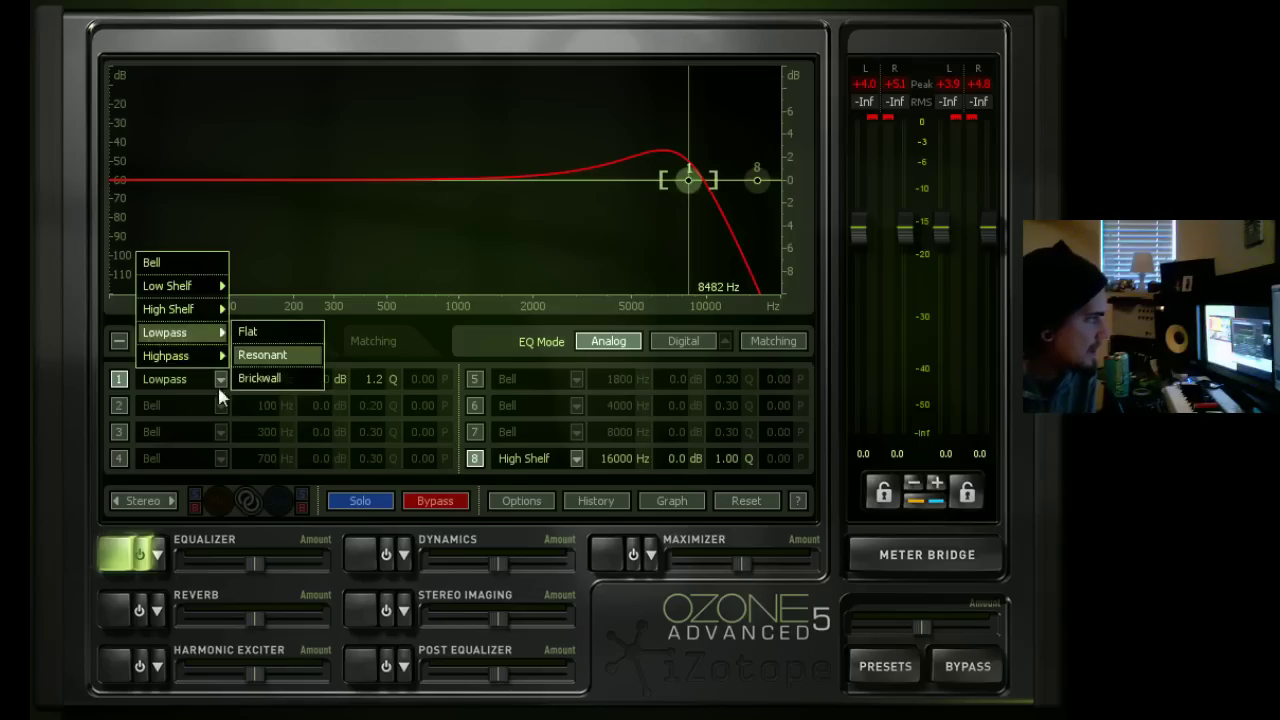
mouse_move(174, 357)
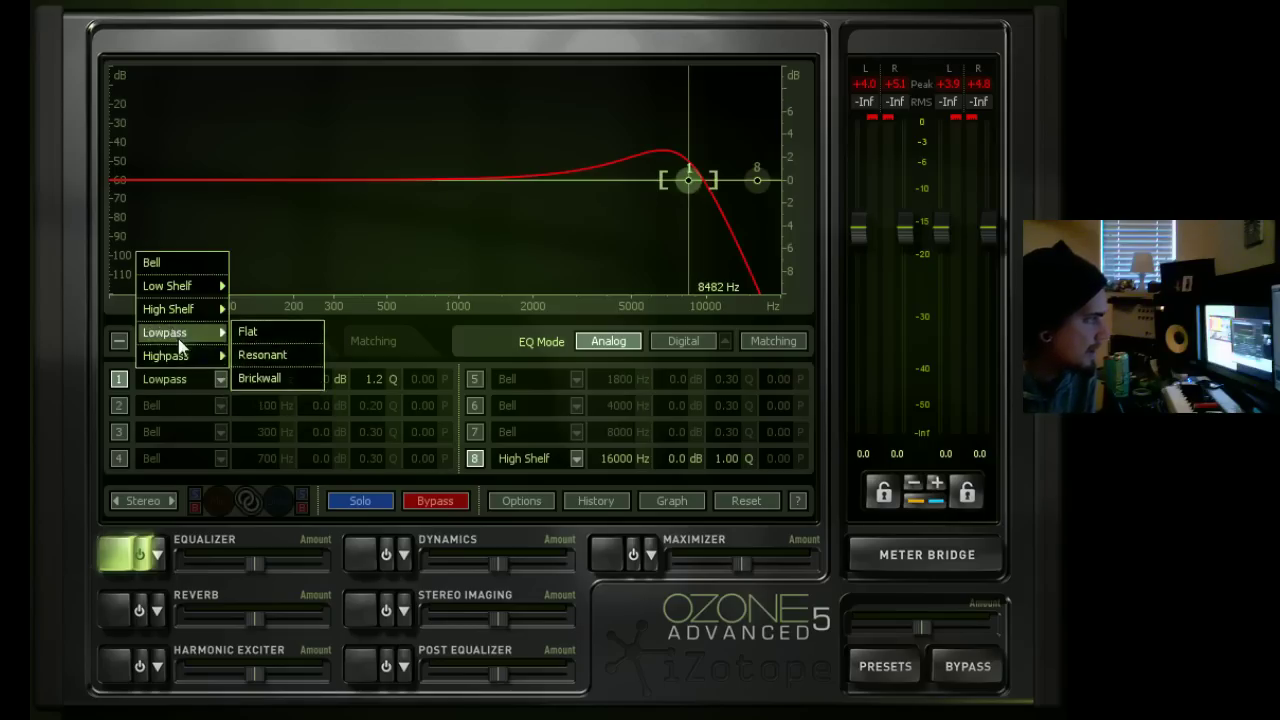
drag(700, 188, 130, 193)
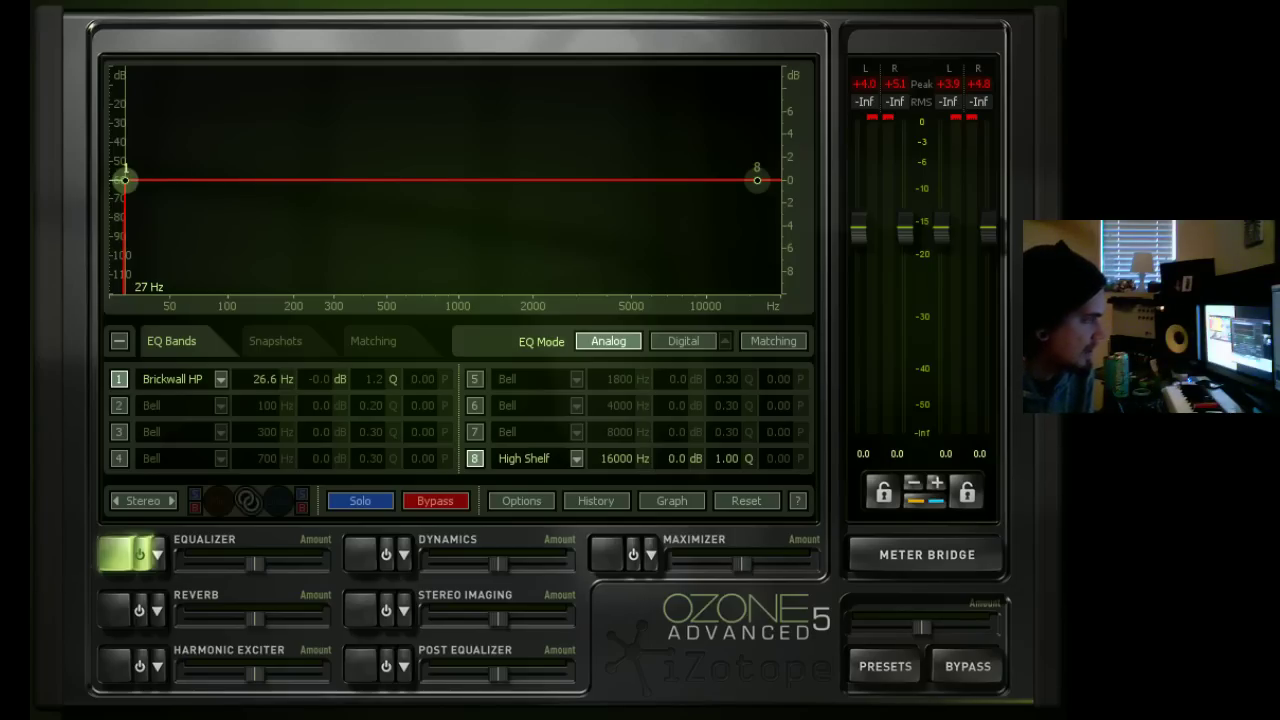
Start playback and try the band 1 highpass cutoff at about 99 Hz and about 91 Hz.
key(space)
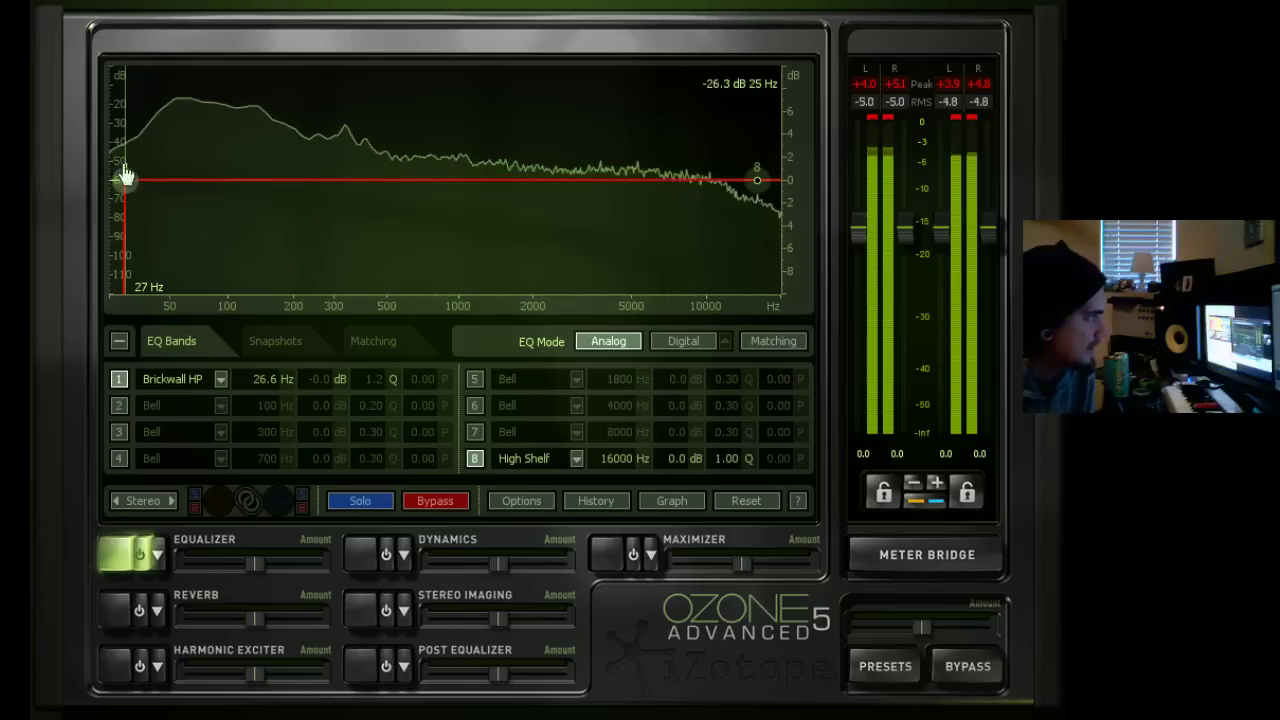
drag(138, 186, 227, 186)
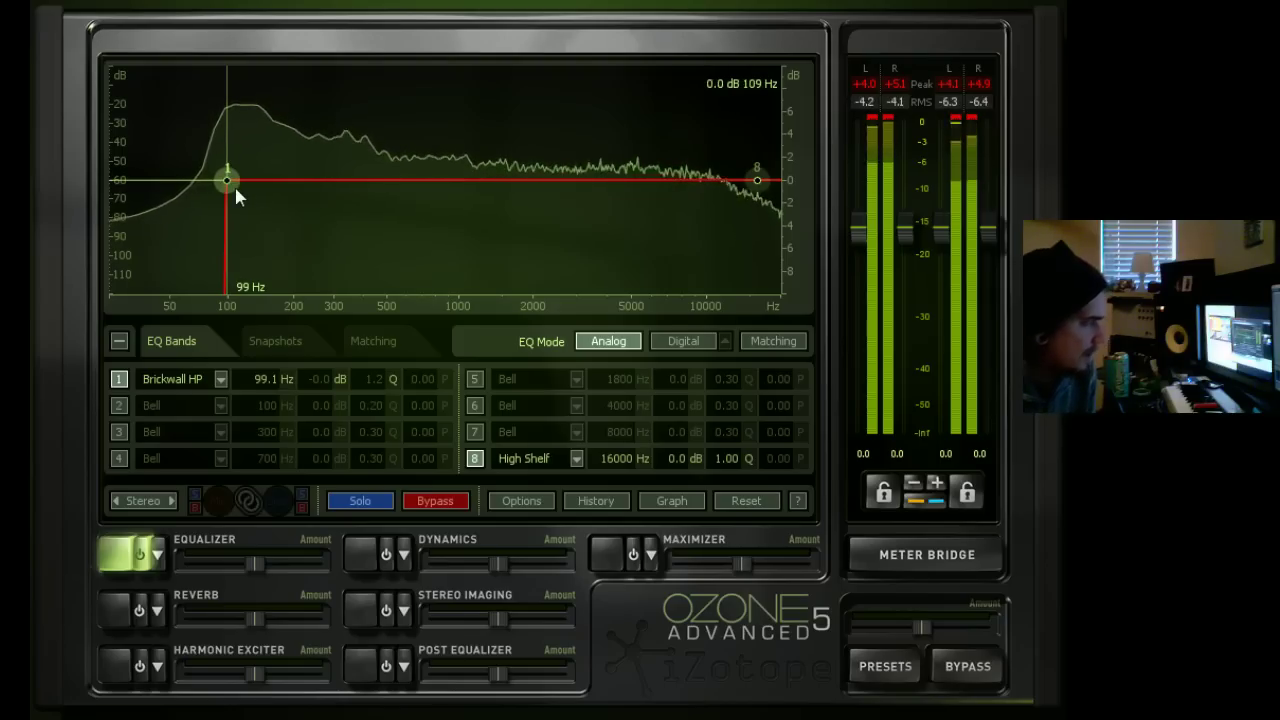
drag(228, 178, 225, 210)
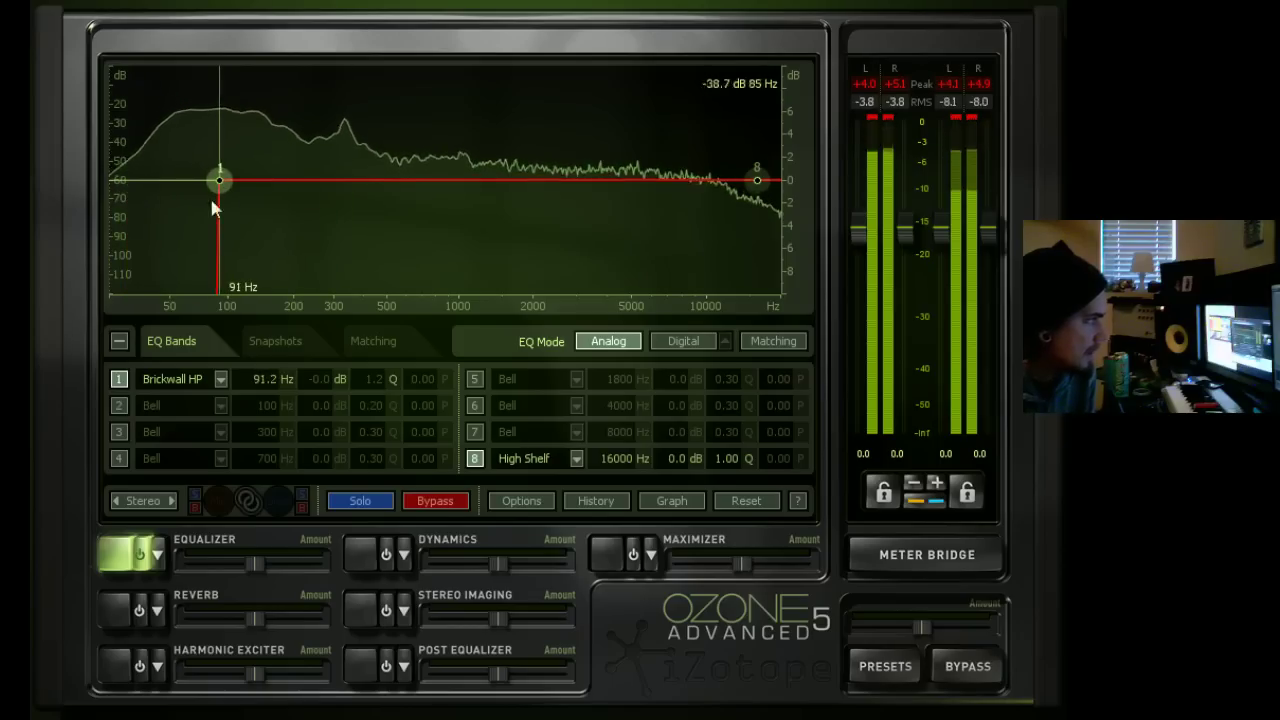
Set the cutoff frequency of the band 1 brickwall highpass to 30 Hz.
double_click(255, 382)
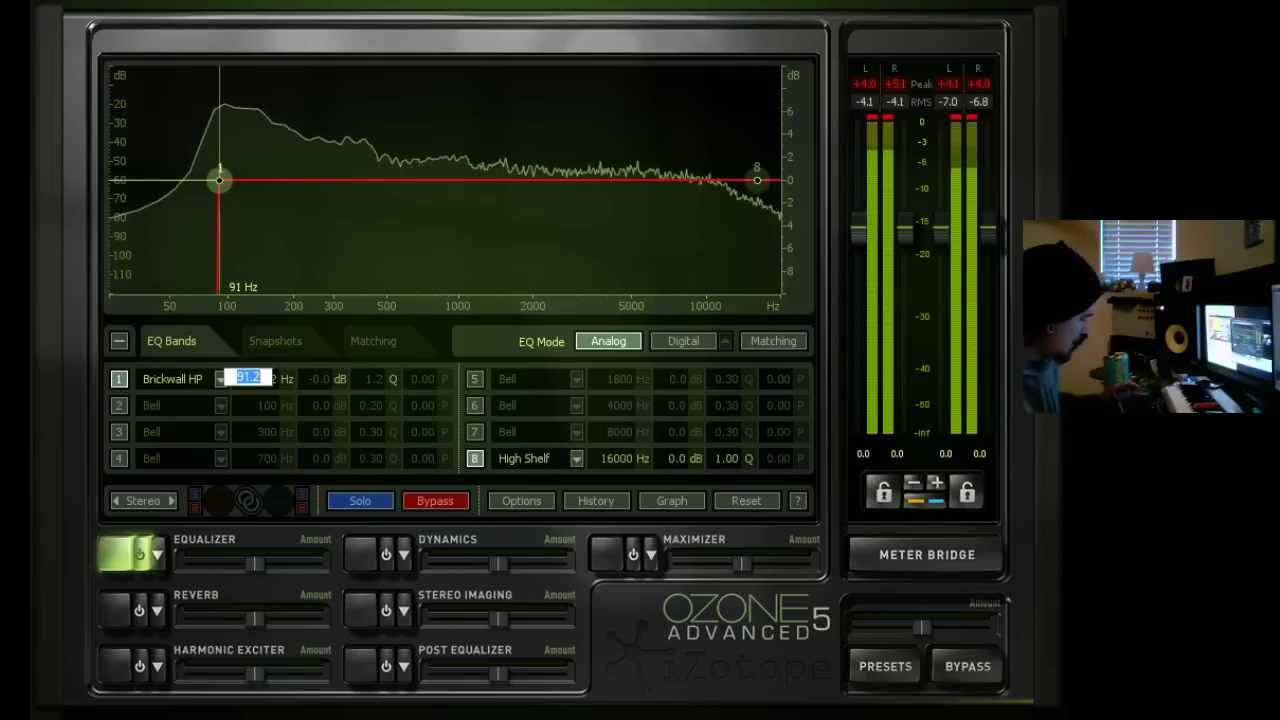
text(30)
key(Return)
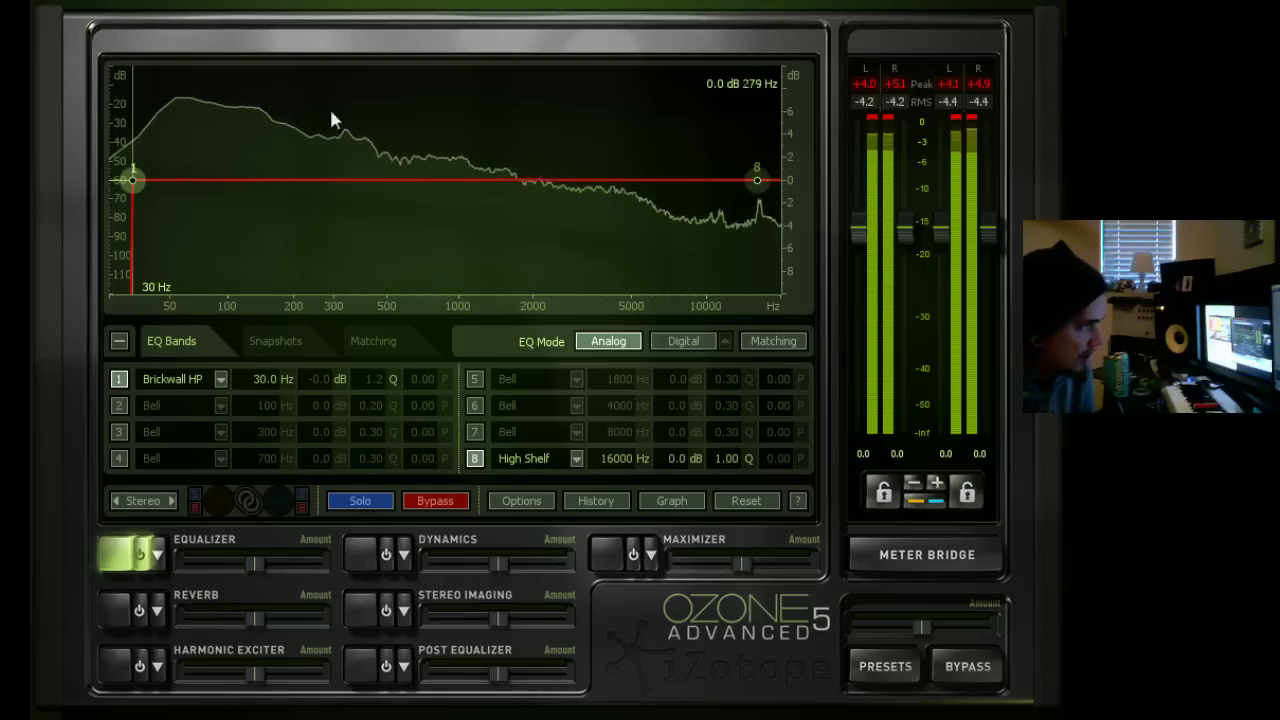
In the snapshot settings, show and hide the 6dB guide over the spectrum, followed by the Pink guide.
click(274, 341)
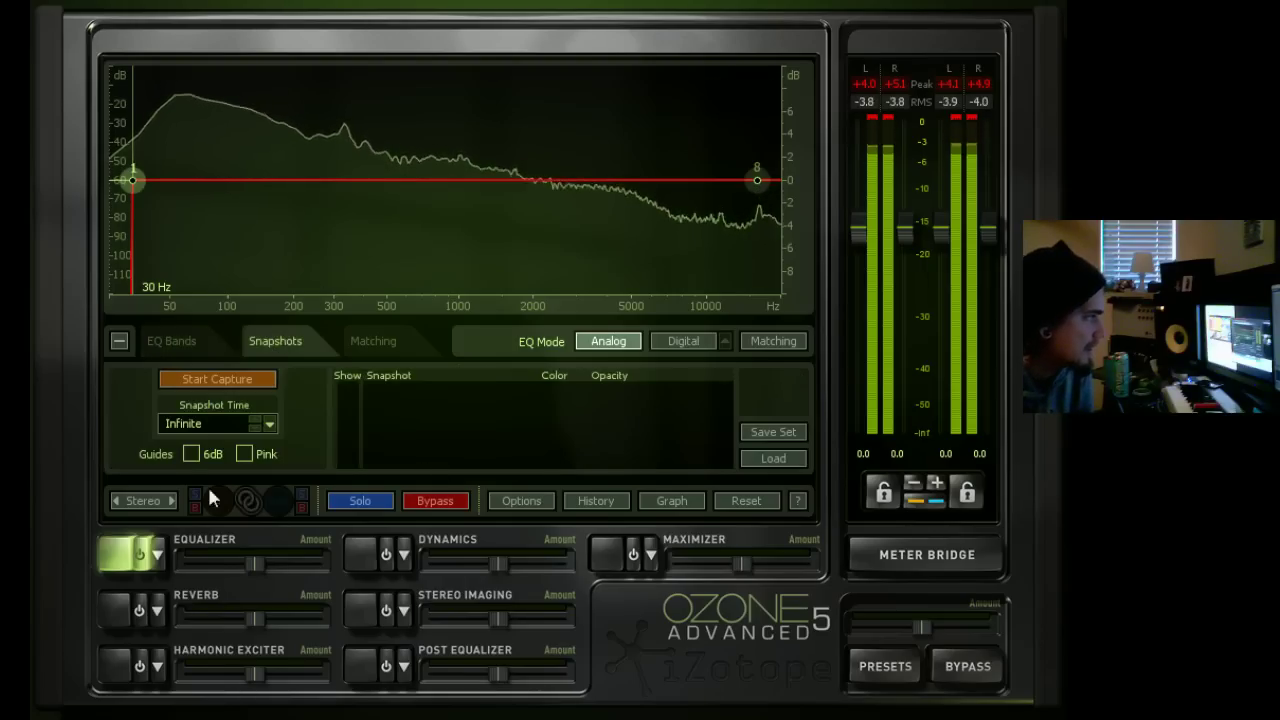
click(190, 454)
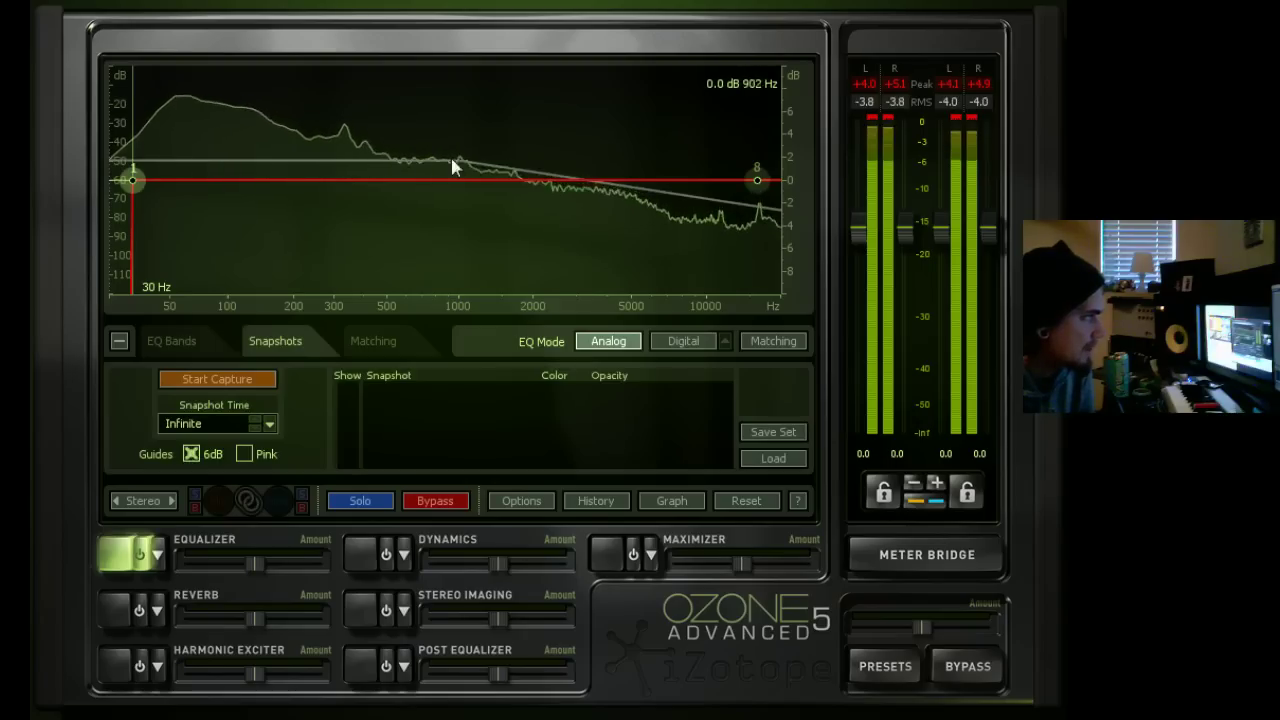
click(190, 454)
click(244, 454)
click(244, 454)
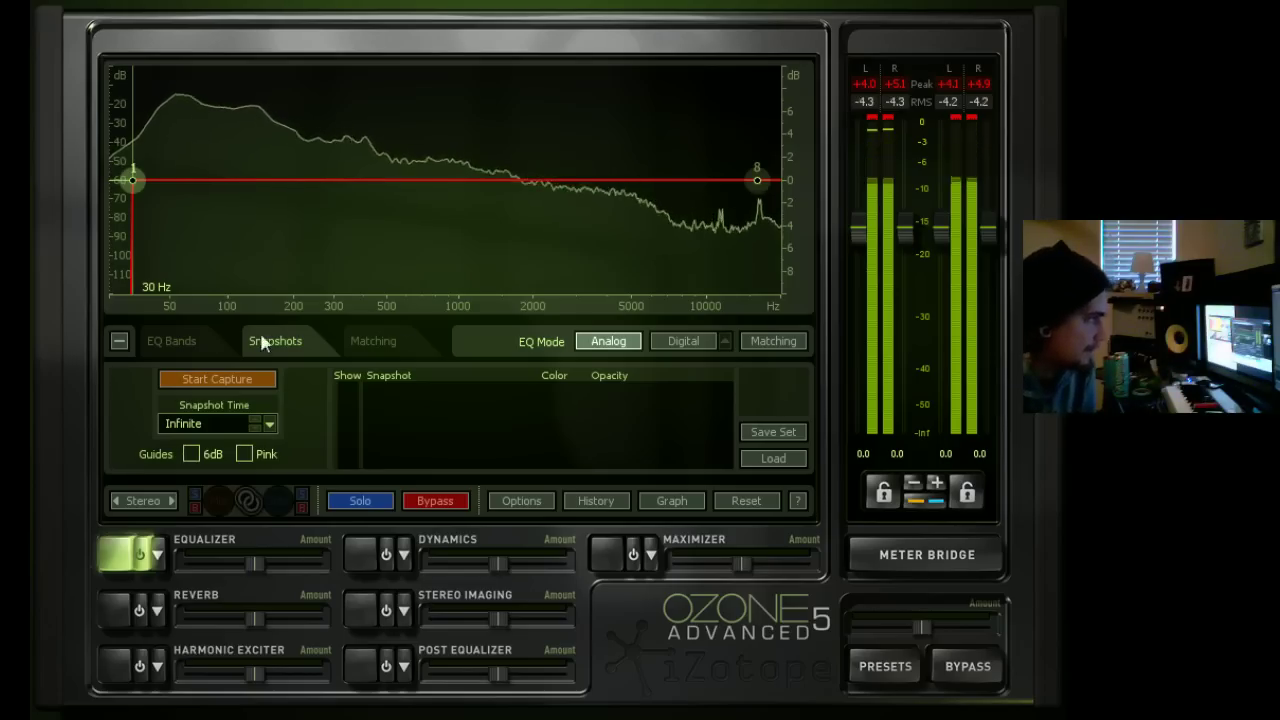
Look over the EQ matching settings and the snapshot settings, and return to the list of EQ bands.
click(352, 342)
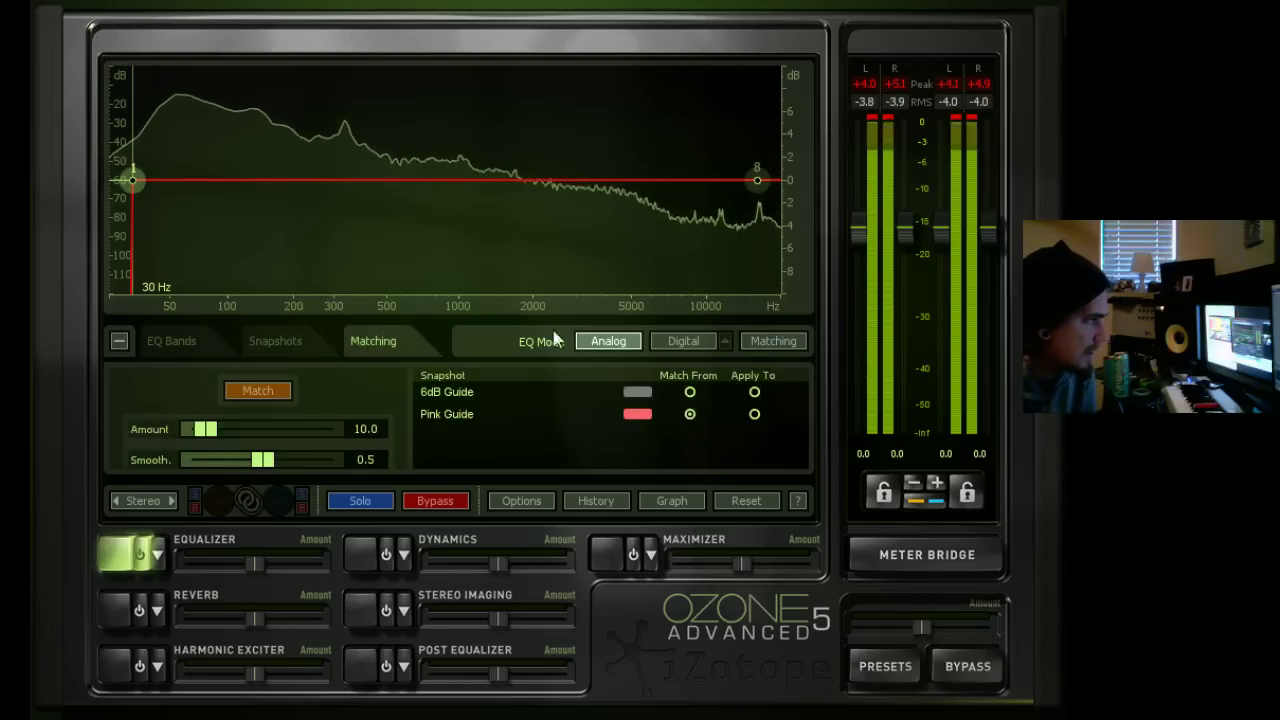
click(275, 341)
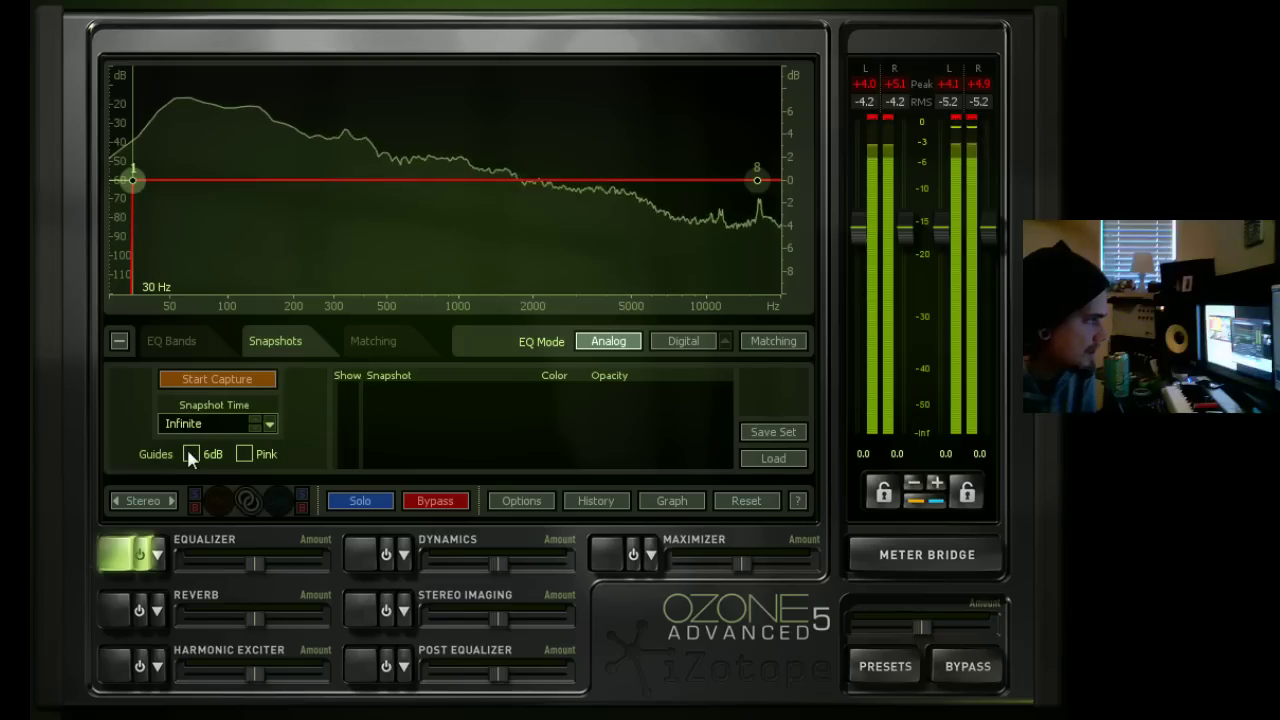
click(172, 341)
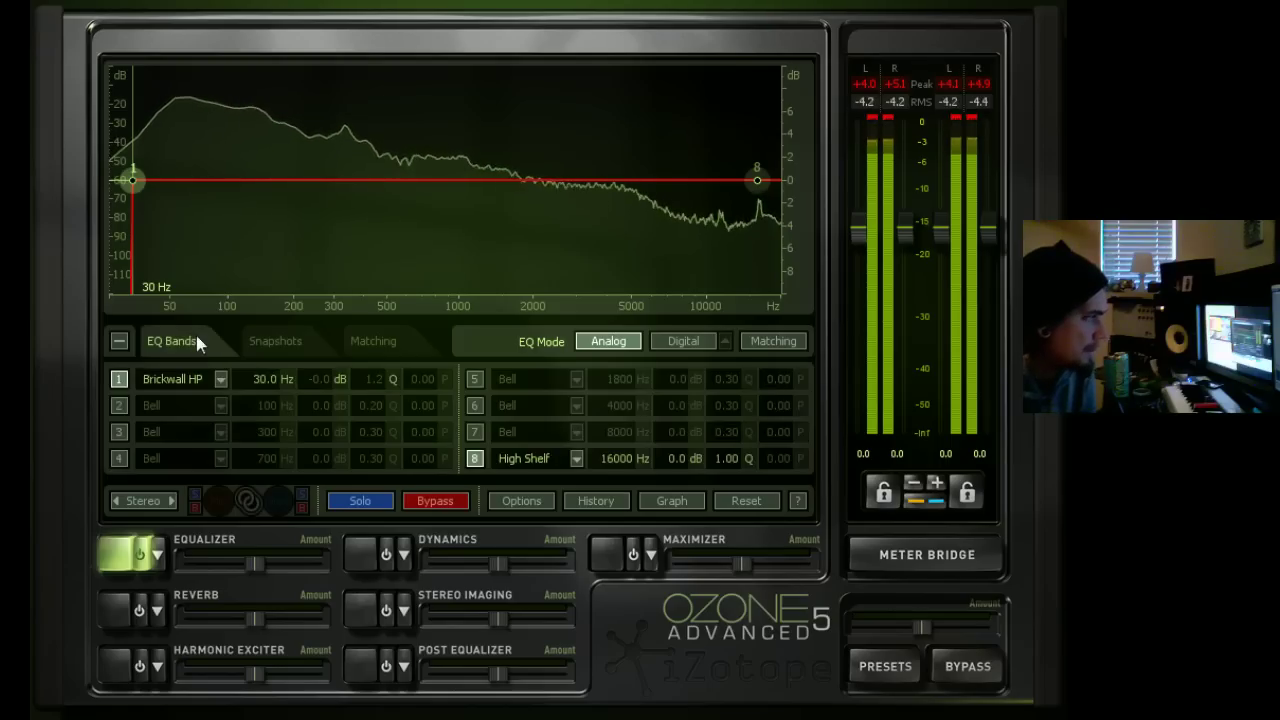
Try the band 8 high shelf at about 0.4 dB near 12805 Hz, and undo the change.
click(758, 182)
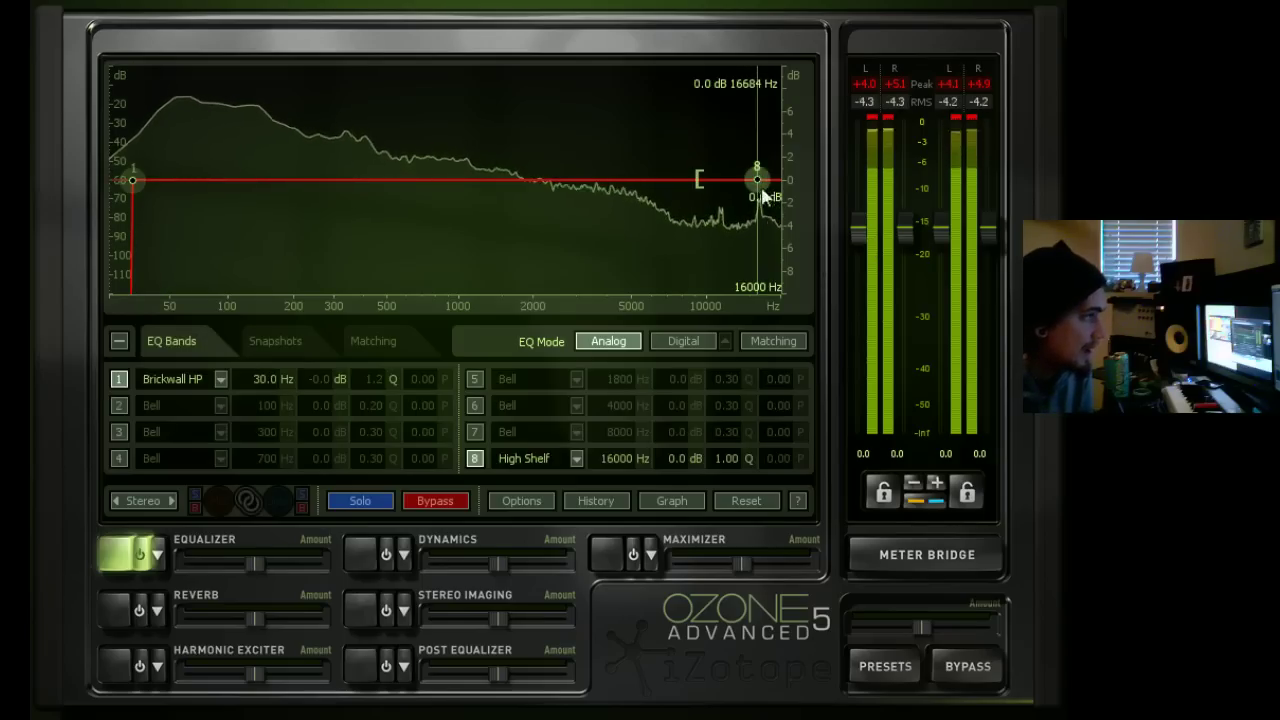
drag(762, 190, 737, 185)
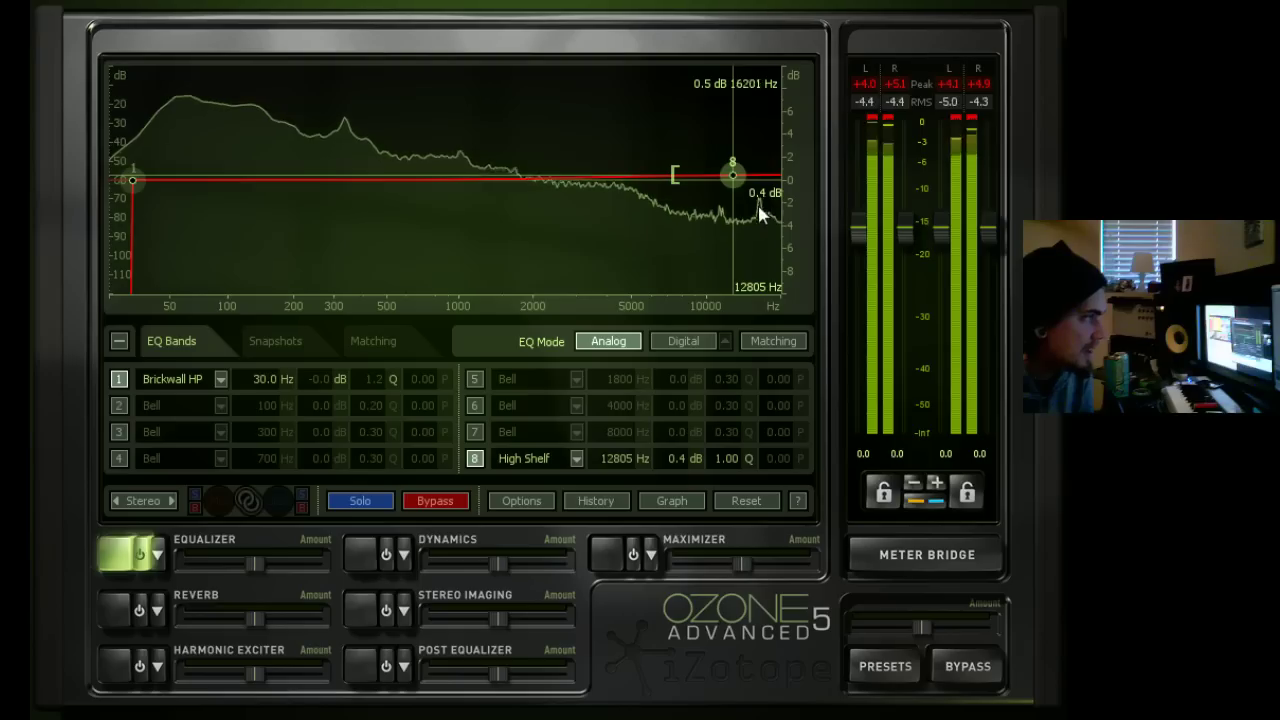
key(ctrl+z)
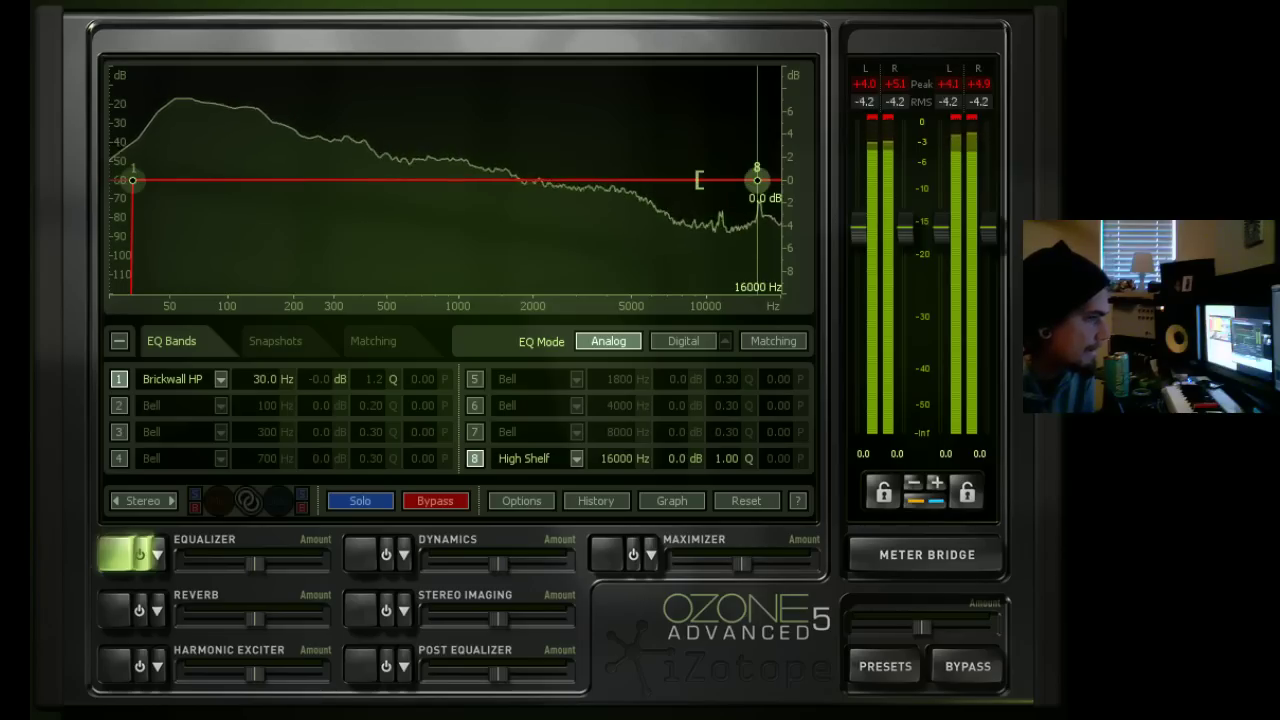
Try cutting the band 8 high shelf to about -7.2 dB near 15886 Hz, and reset it to 0.0 dB at 16000 Hz.
drag(757, 182, 760, 188)
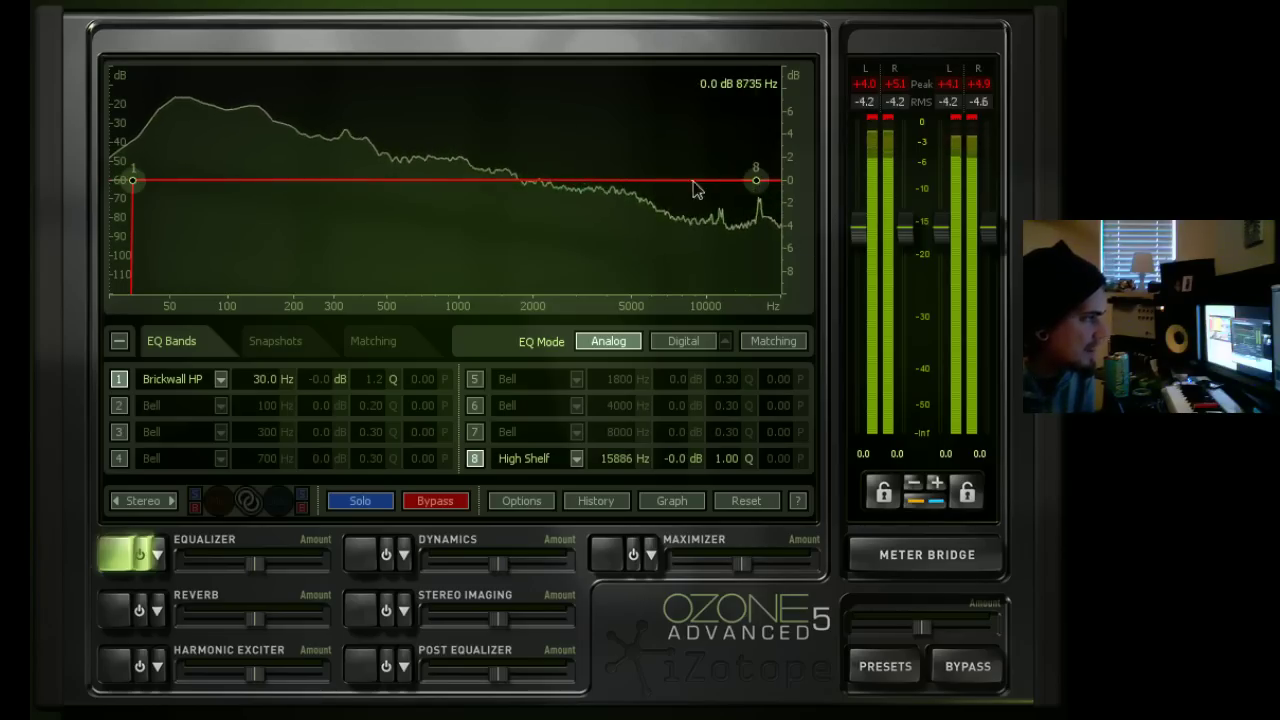
drag(763, 190, 760, 268)
double_click(757, 263)
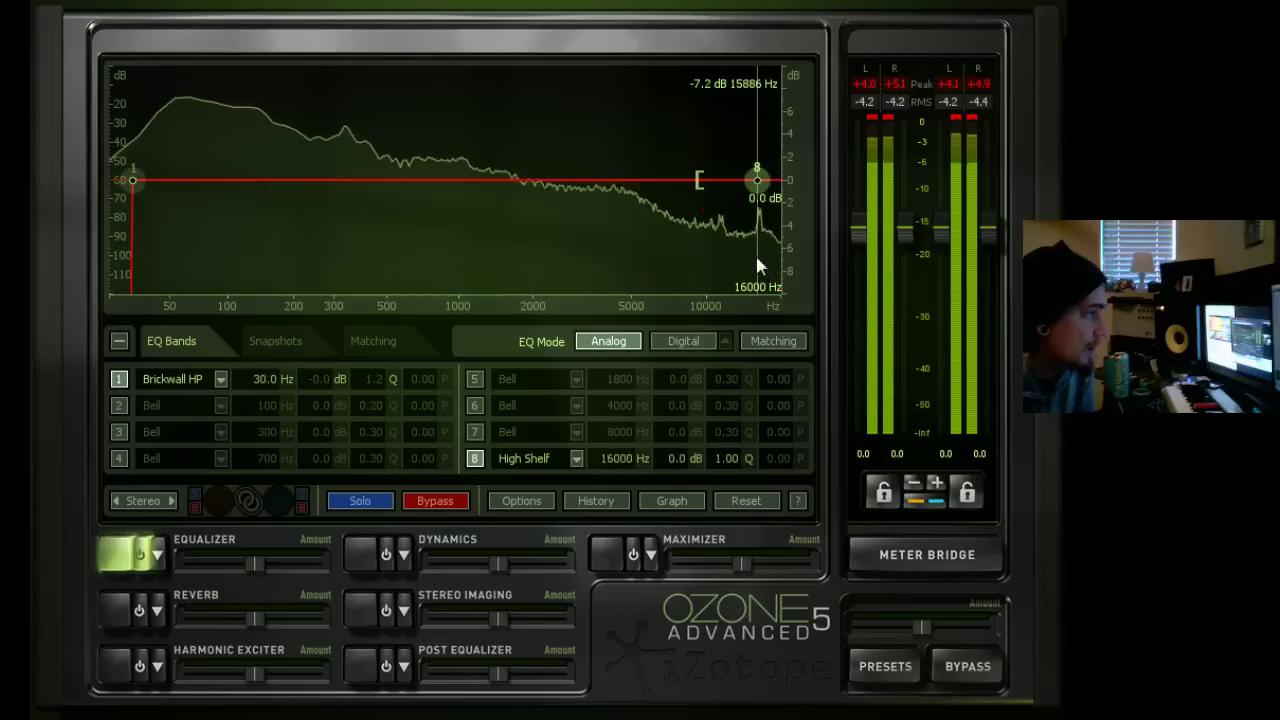
Move the band 8 high shelf to 20000 Hz at -0.5 dB, and enable band 7 as a -9.0 dB notch at about 16521 Hz, Q 12.0.
click(757, 182)
drag(710, 182, 846, 200)
click(474, 431)
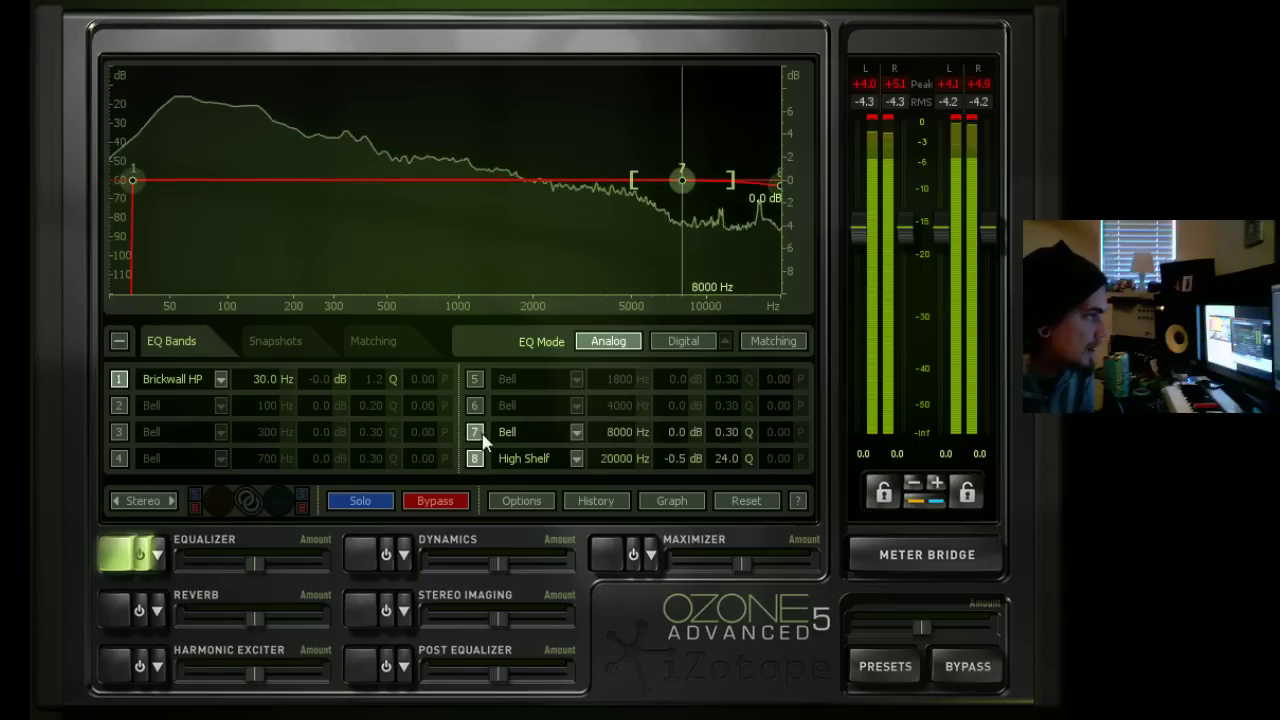
drag(680, 180, 760, 283)
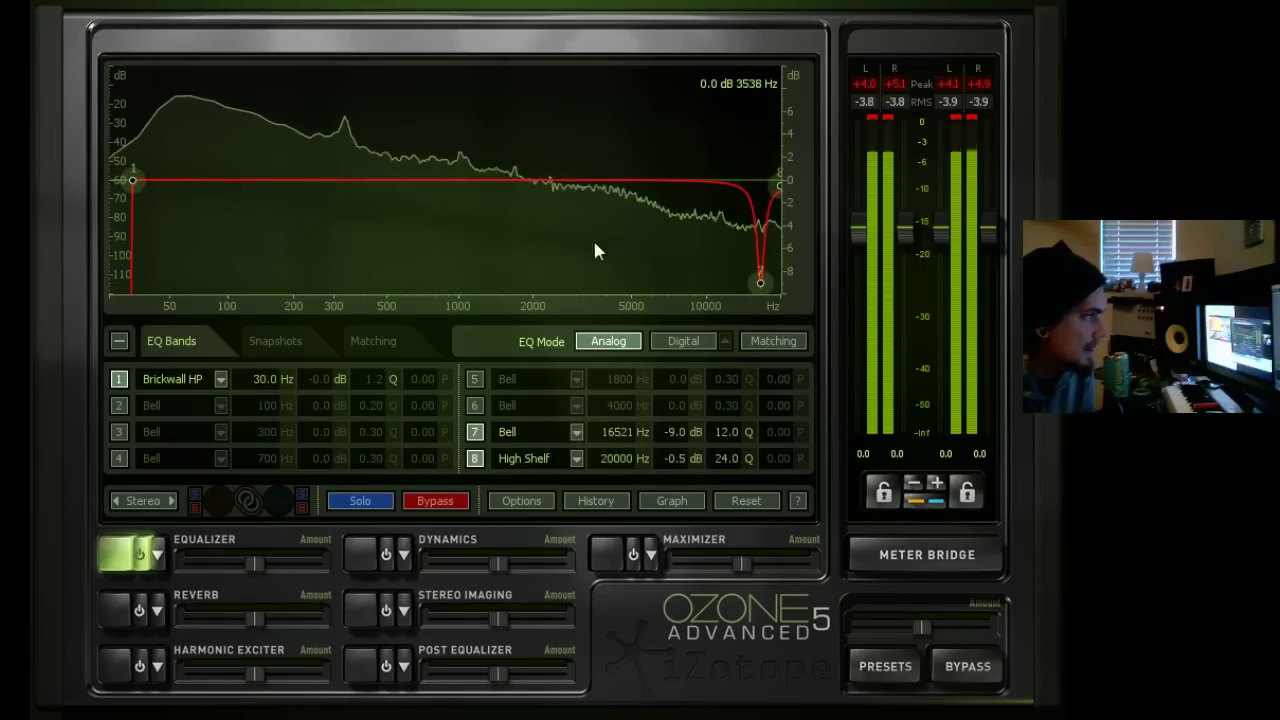
Add EQ band 6 at about -4.4 dB near 7689 Hz, and reset it to 0.0 dB at 4000 Hz.
double_click(678, 230)
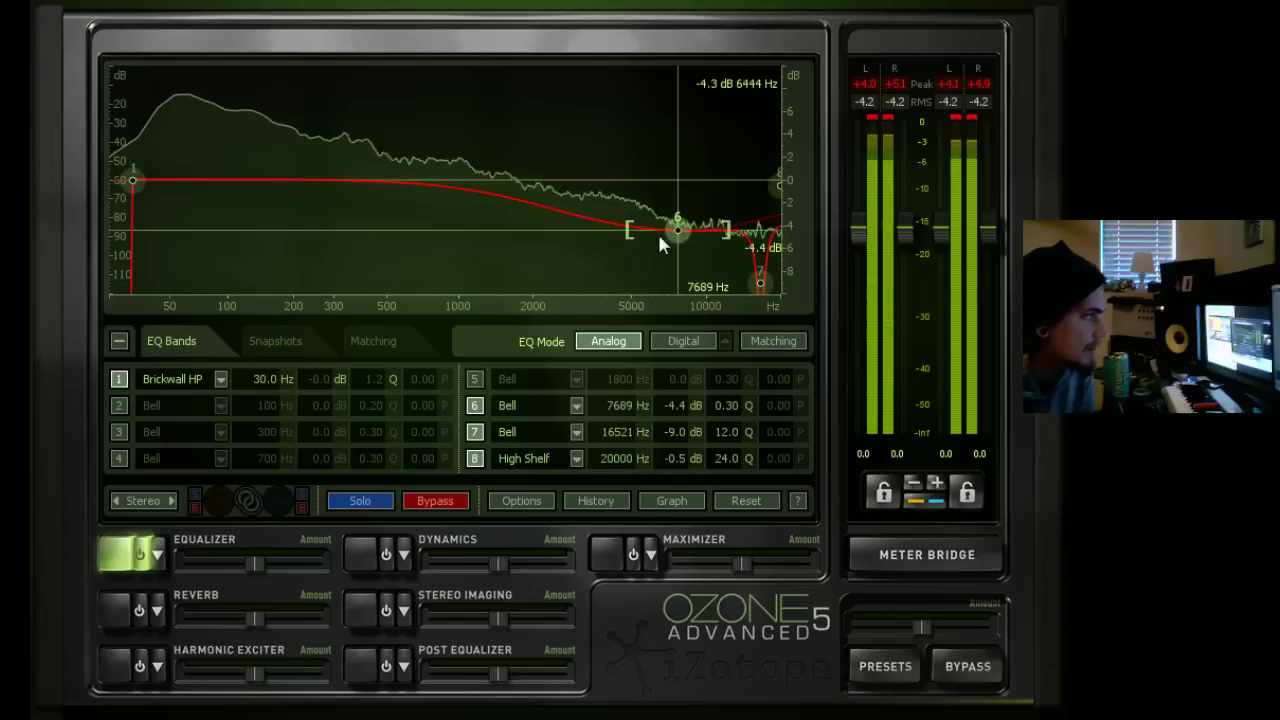
ctrl+click(676, 227)
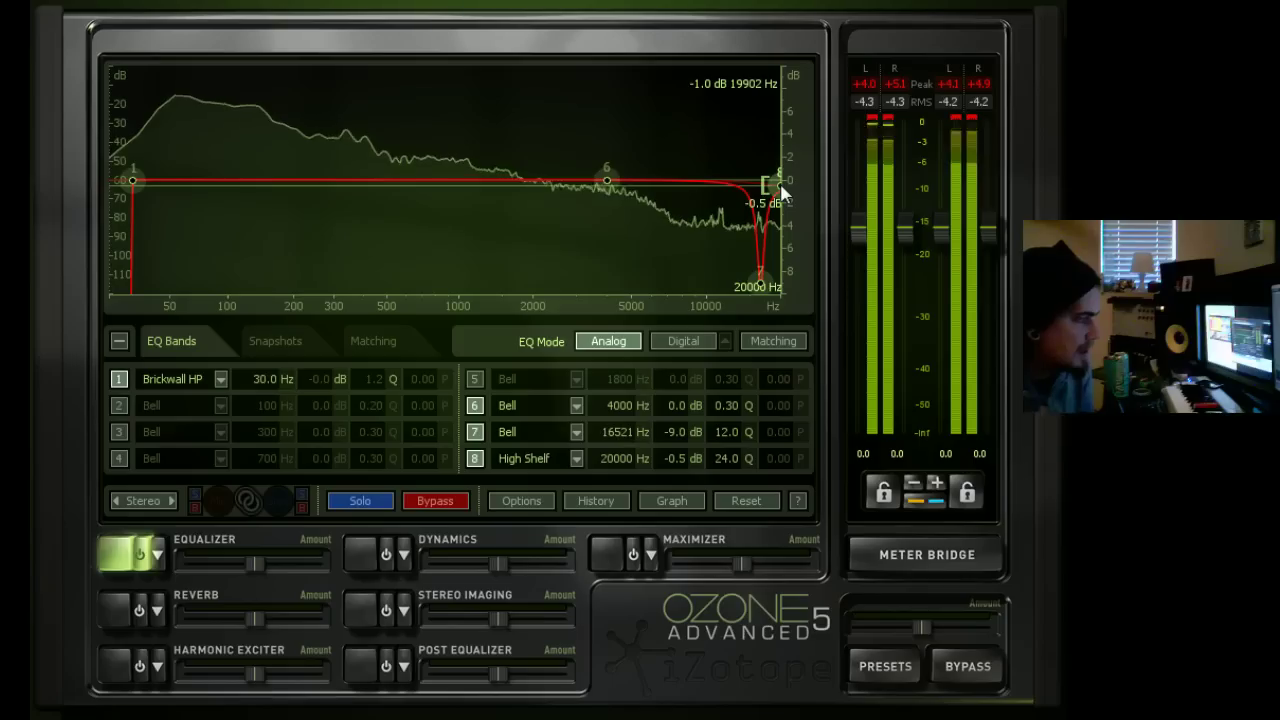
Change band 8 from a high shelf to a brickwall lowpass at 20000 Hz.
click(577, 460)
mouse_move(522, 528)
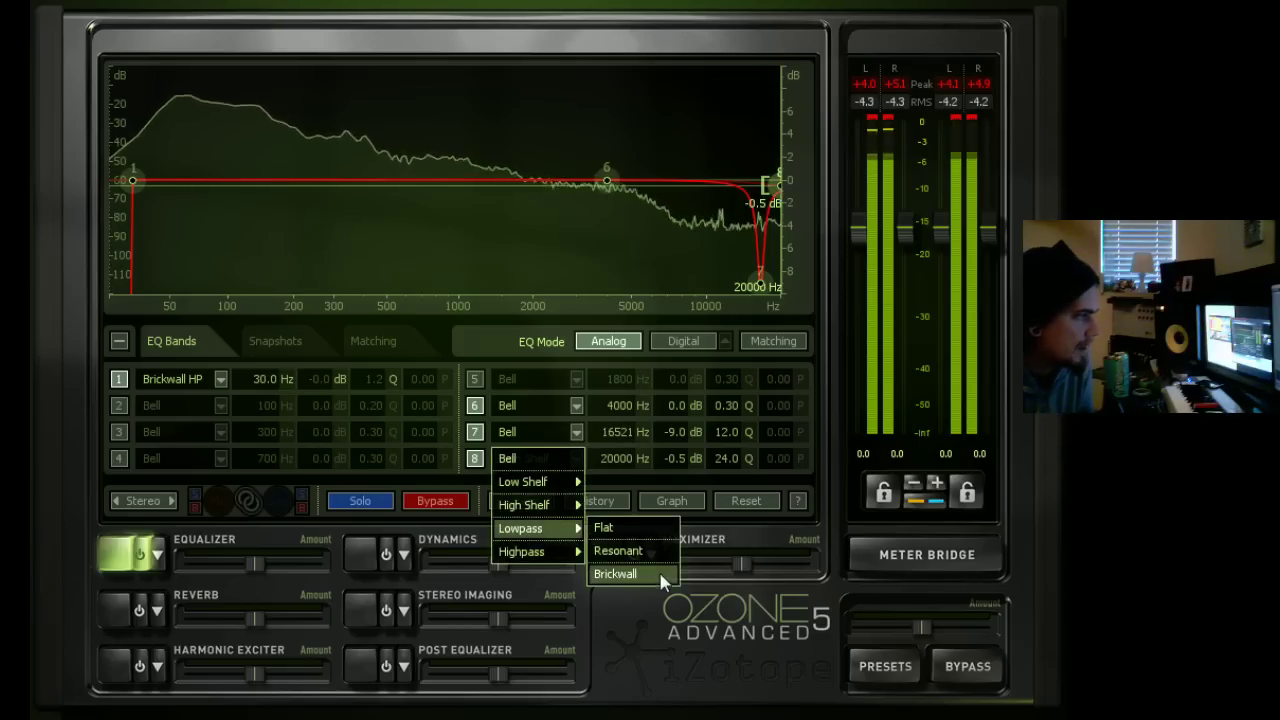
click(615, 574)
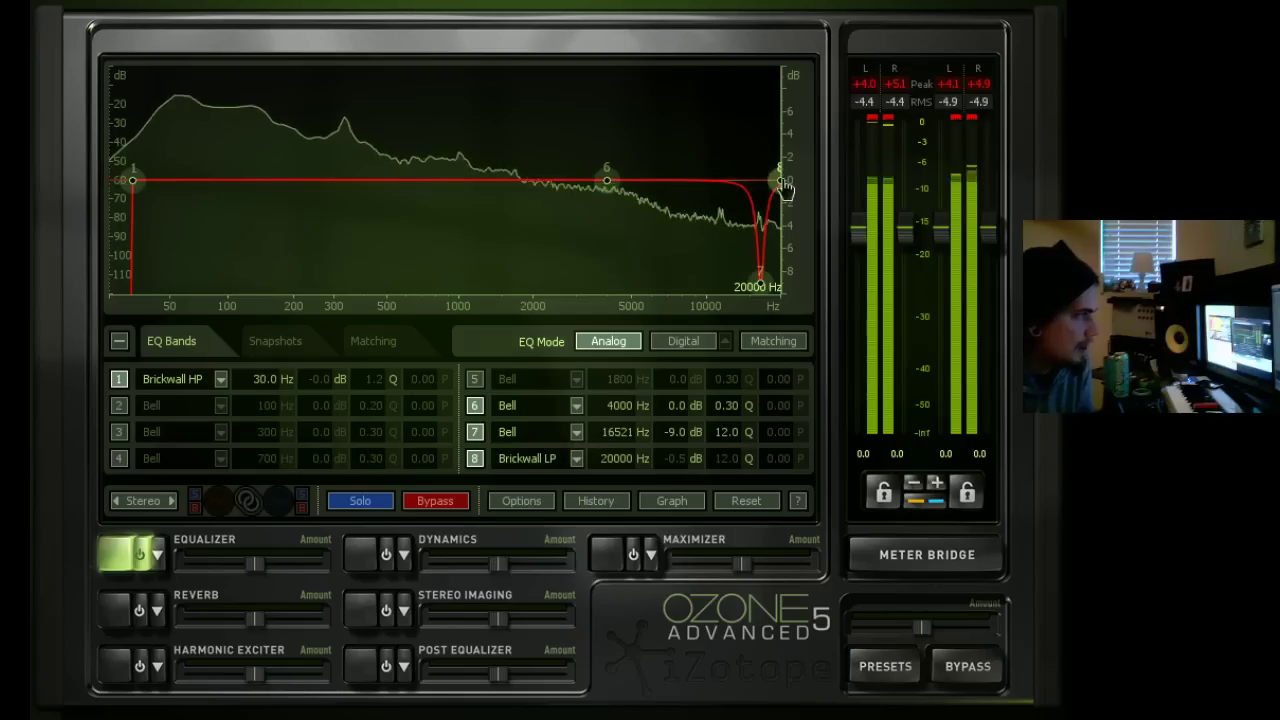
Lower the band 8 brickwall lowpass cutoff to 18045 Hz.
drag(775, 178, 771, 188)
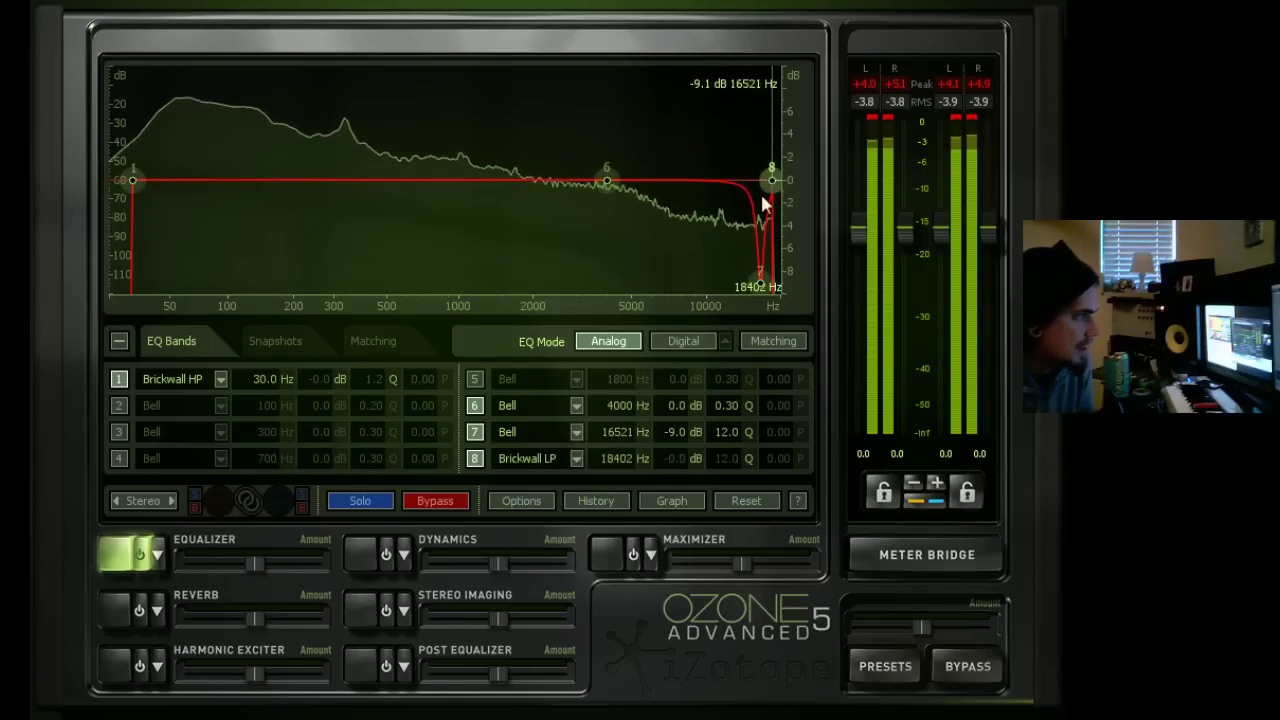
drag(771, 188, 769, 188)
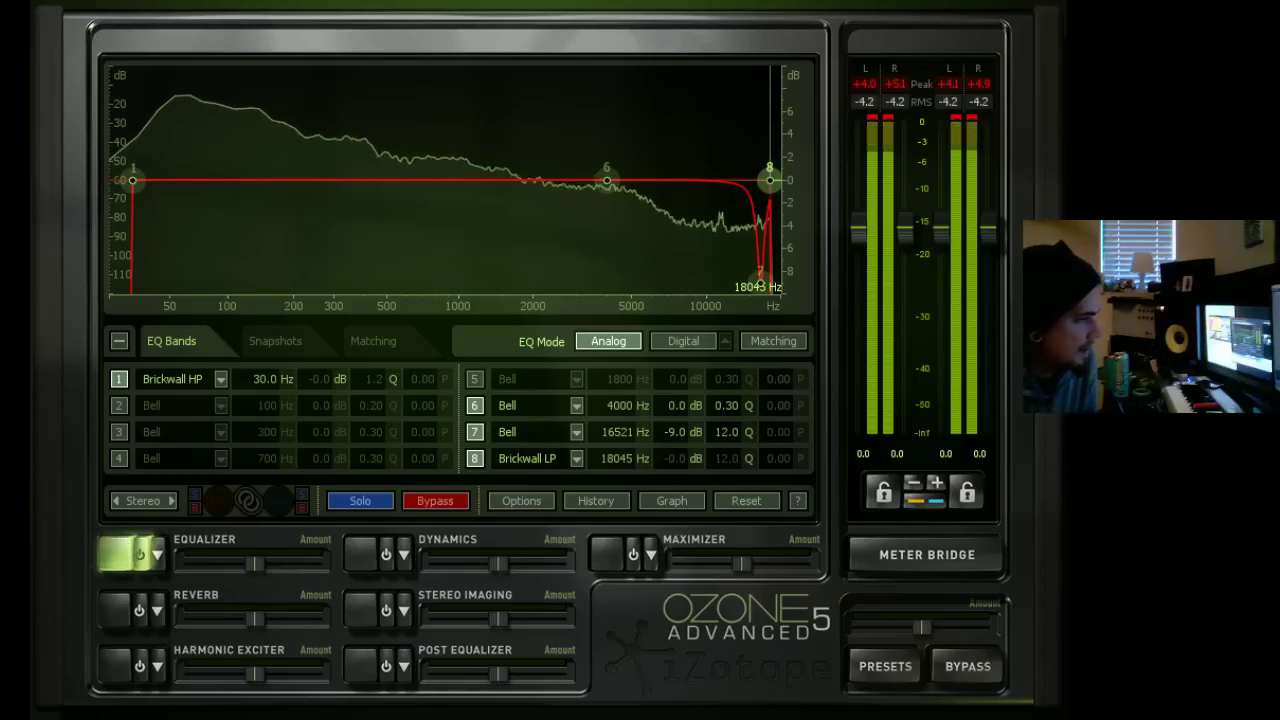
Try the Hall reverb at 7.0% wet mix, auditioning the wet signal alone, and bypass the Reverb module.
click(126, 612)
click(124, 615)
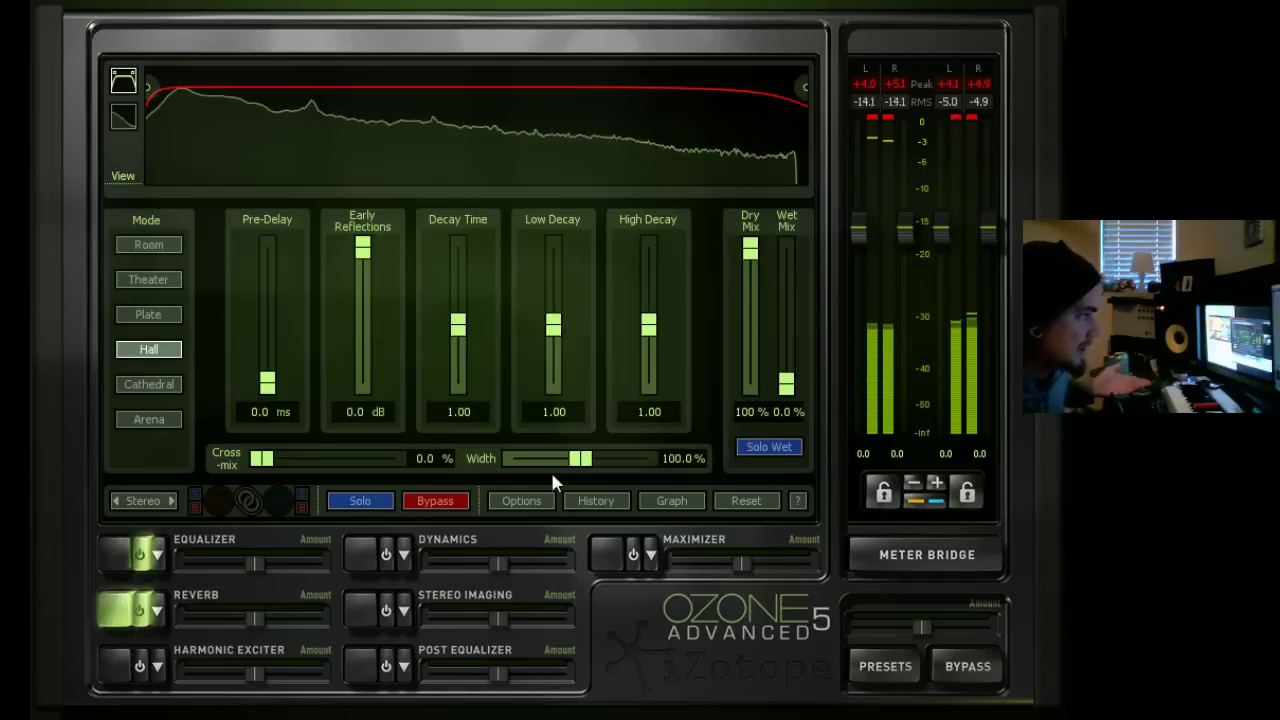
key(space)
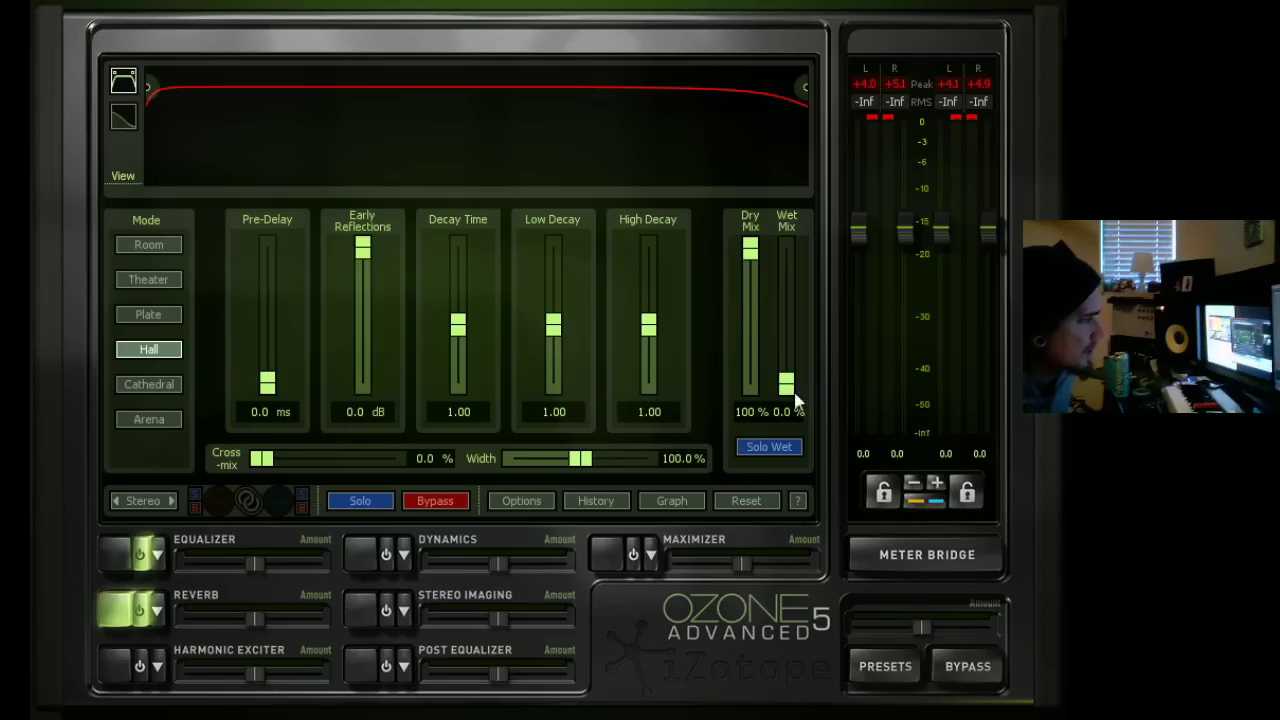
click(793, 449)
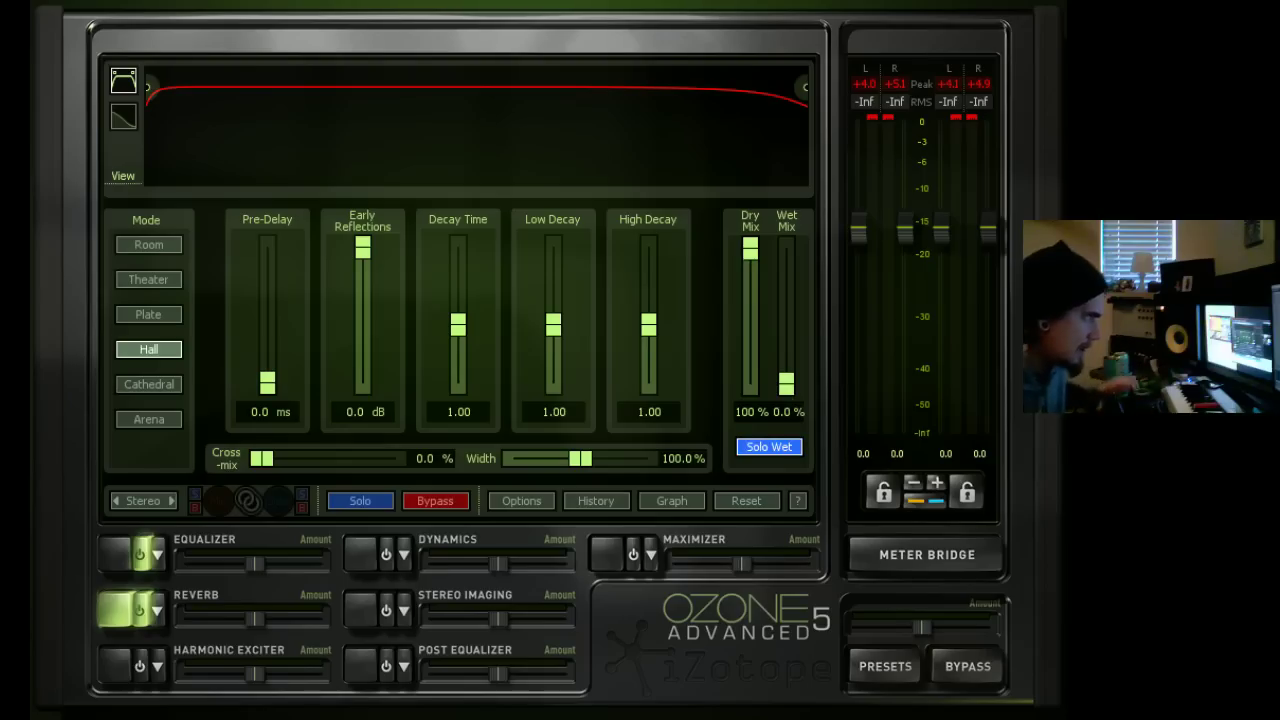
key(space)
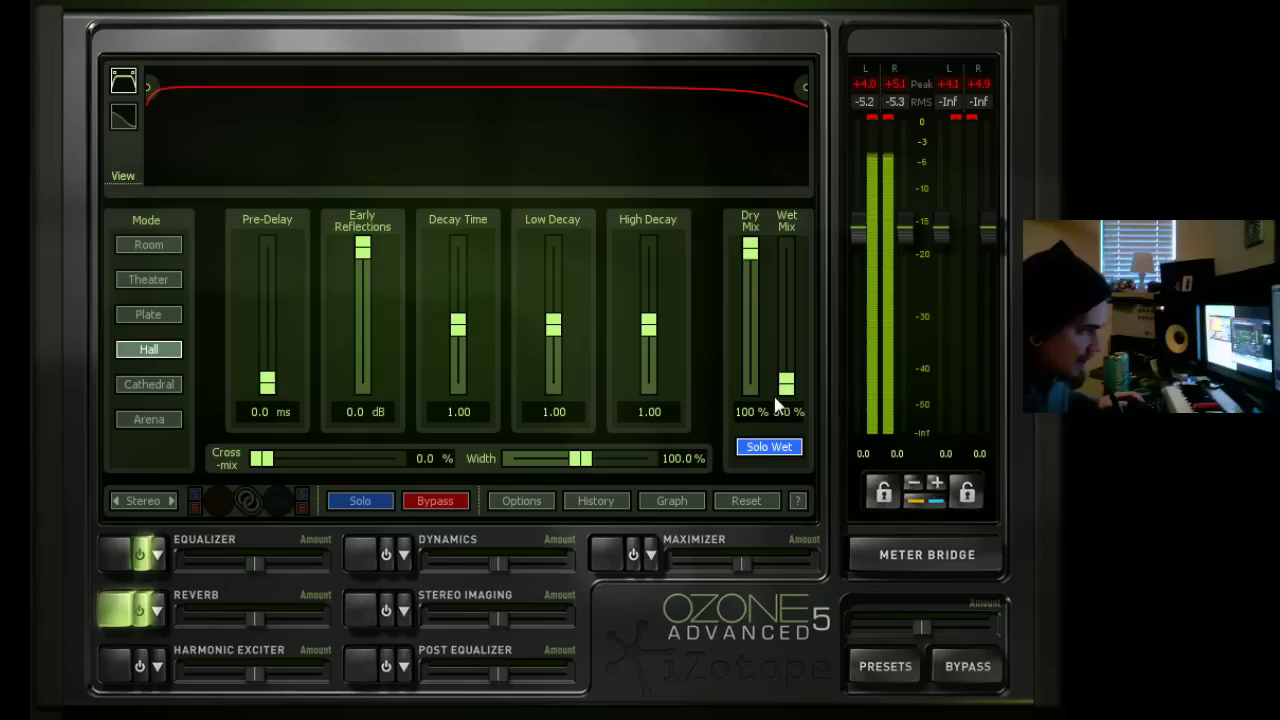
mouse_move(786, 385)
mouse_down()
mouse_move(790, 374)
mouse_move(790, 392)
mouse_up()
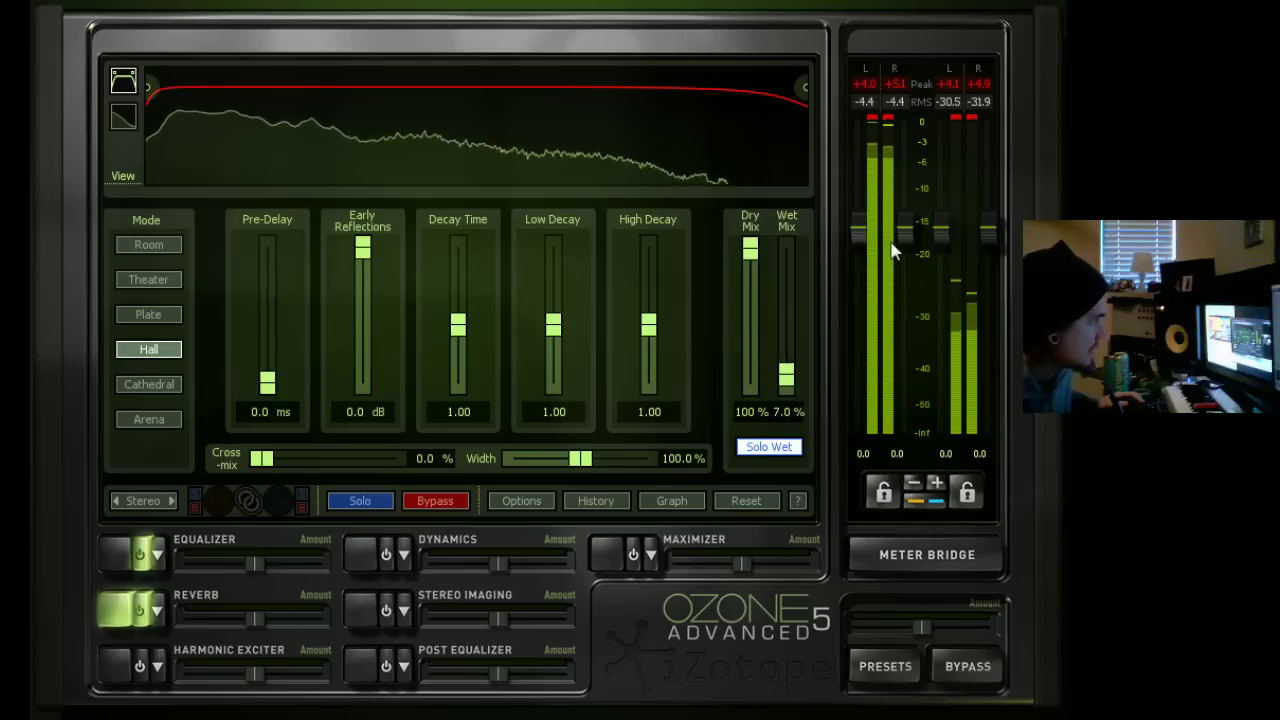
click(776, 450)
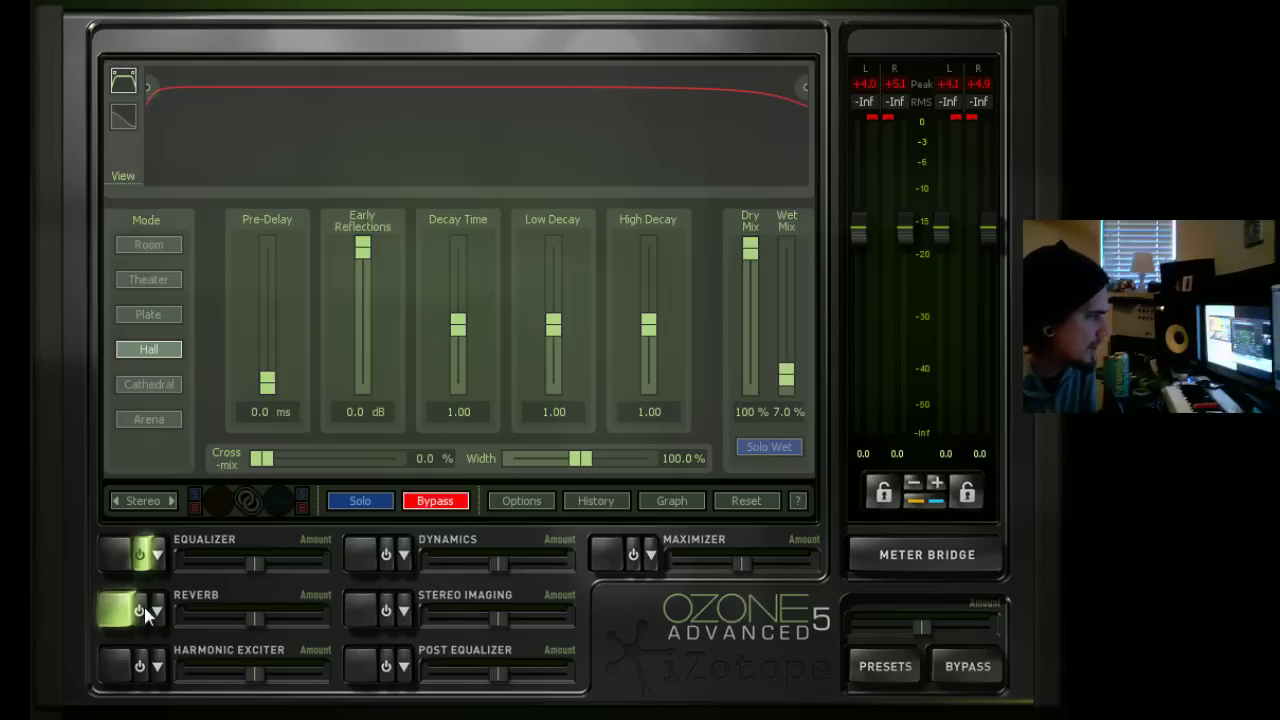
Enable the Harmonic Exciter, checking the equalizer curve before returning to the exciter settings.
click(118, 670)
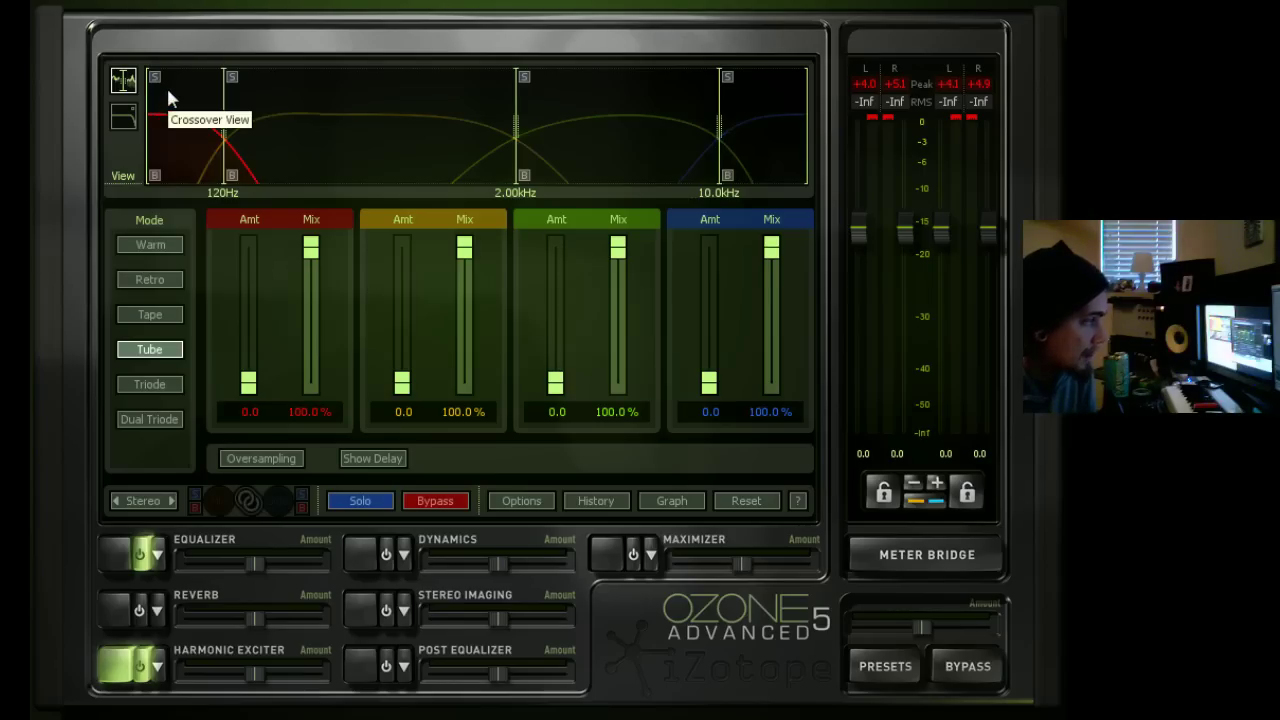
click(118, 553)
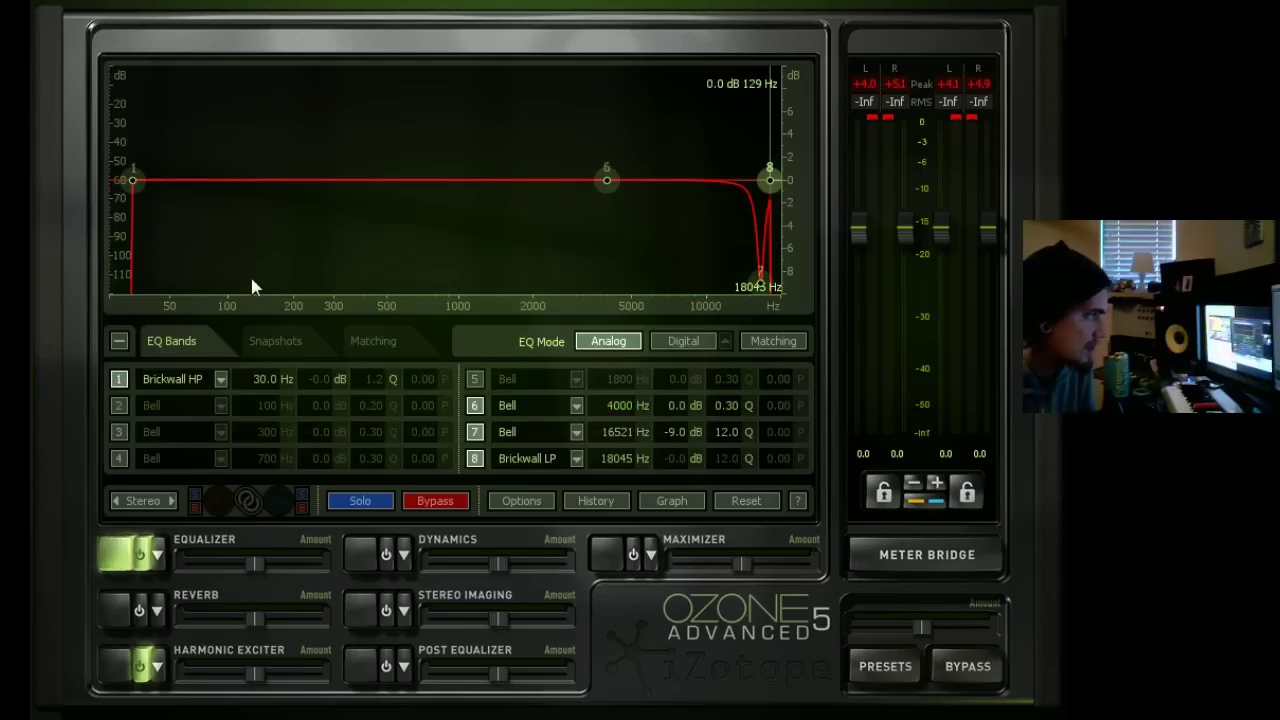
click(118, 665)
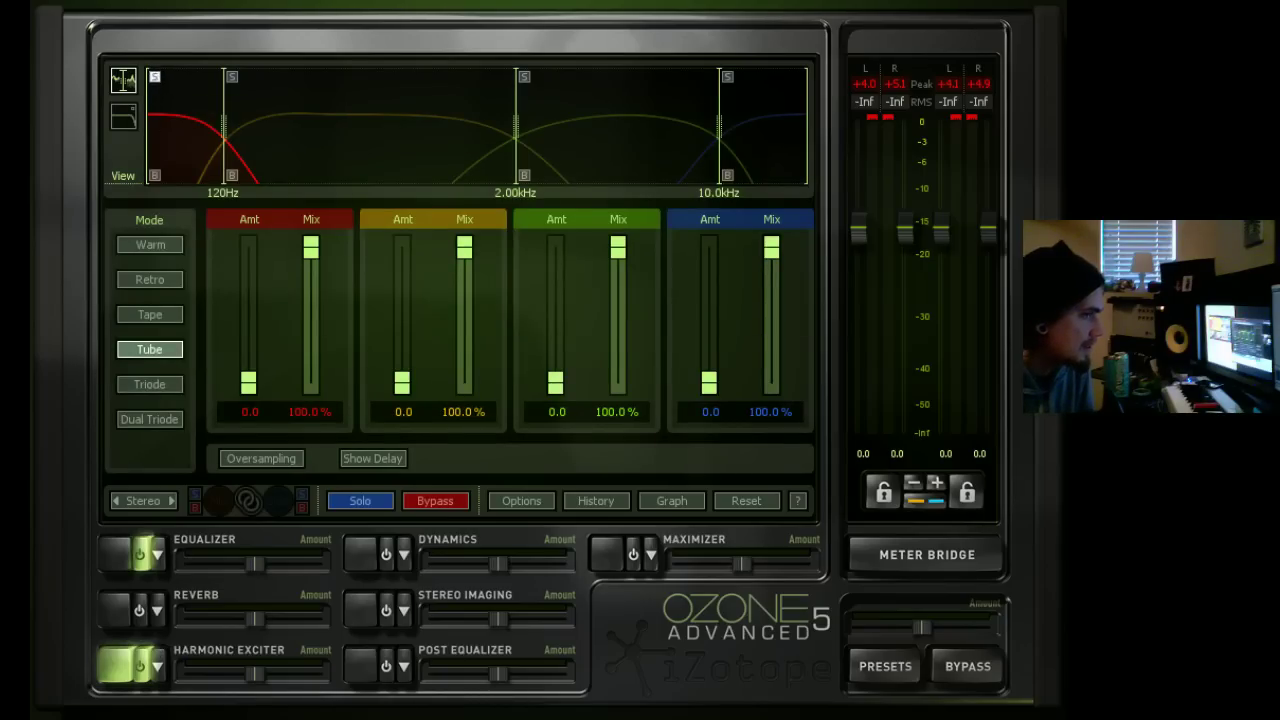
Audition the exciter's bands during playback, and raise the crossover between bands 2 and 3 to 2.10 kHz.
key(space)
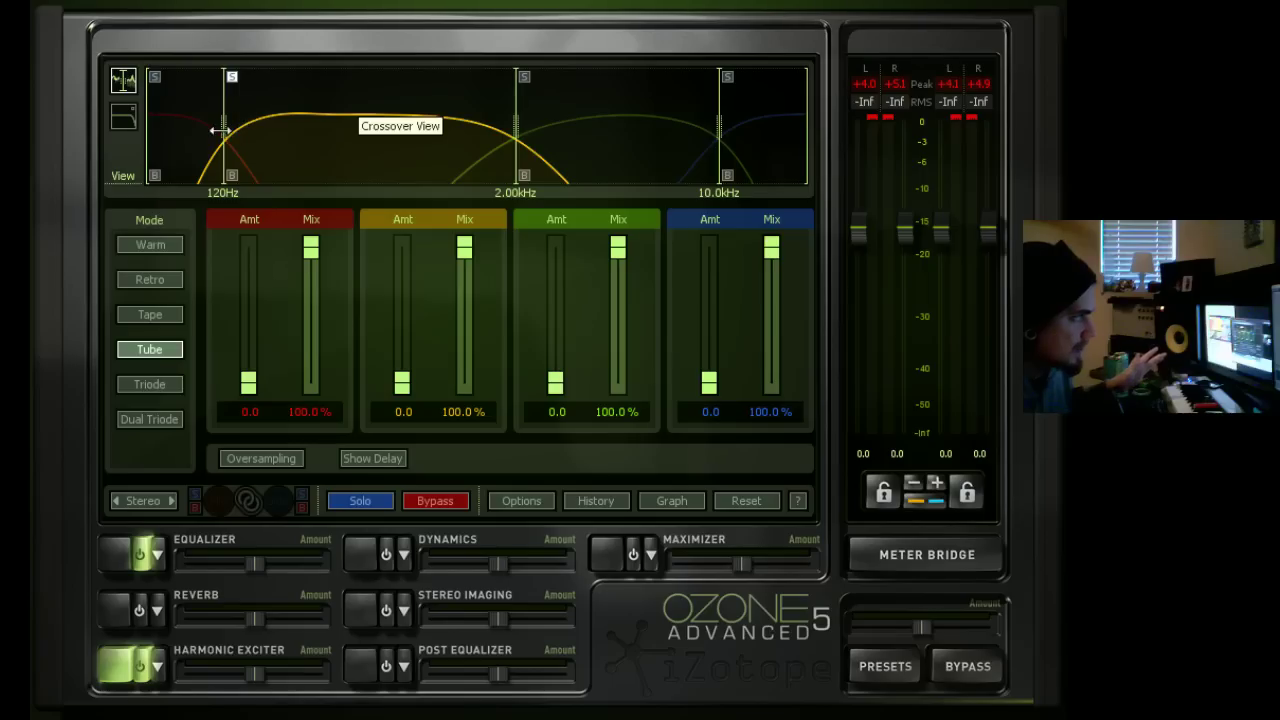
key(space)
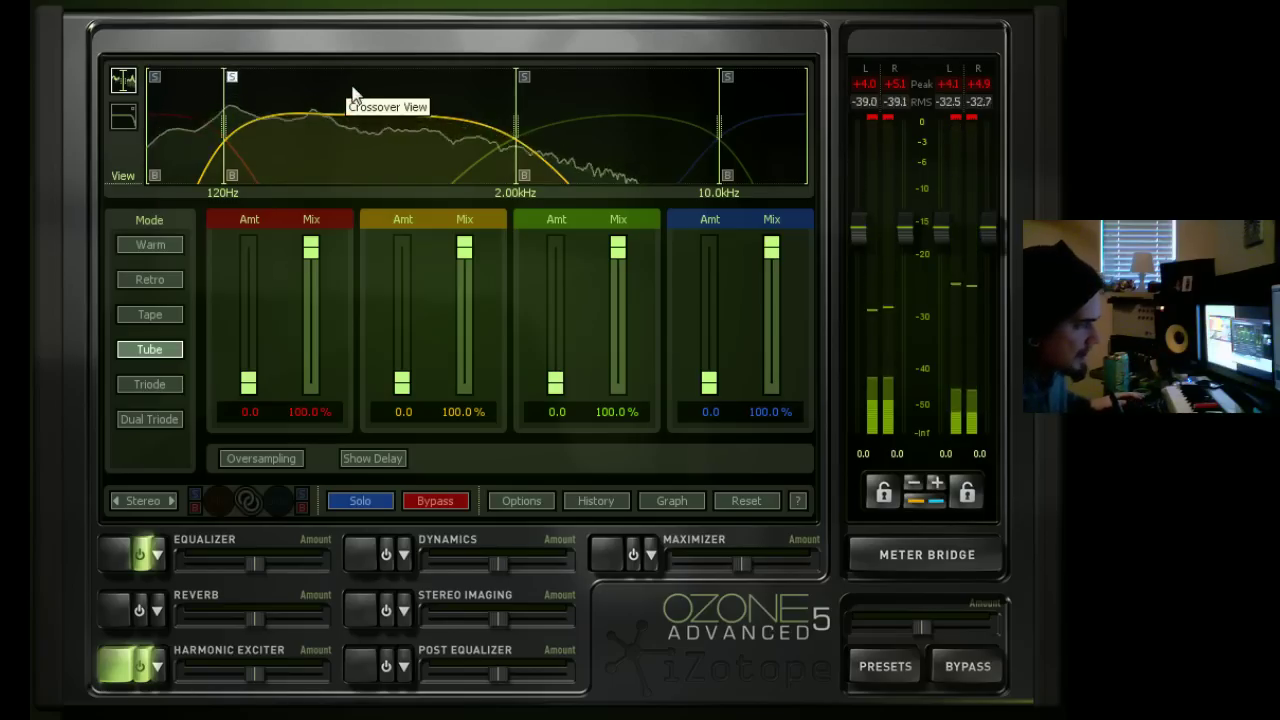
key(space)
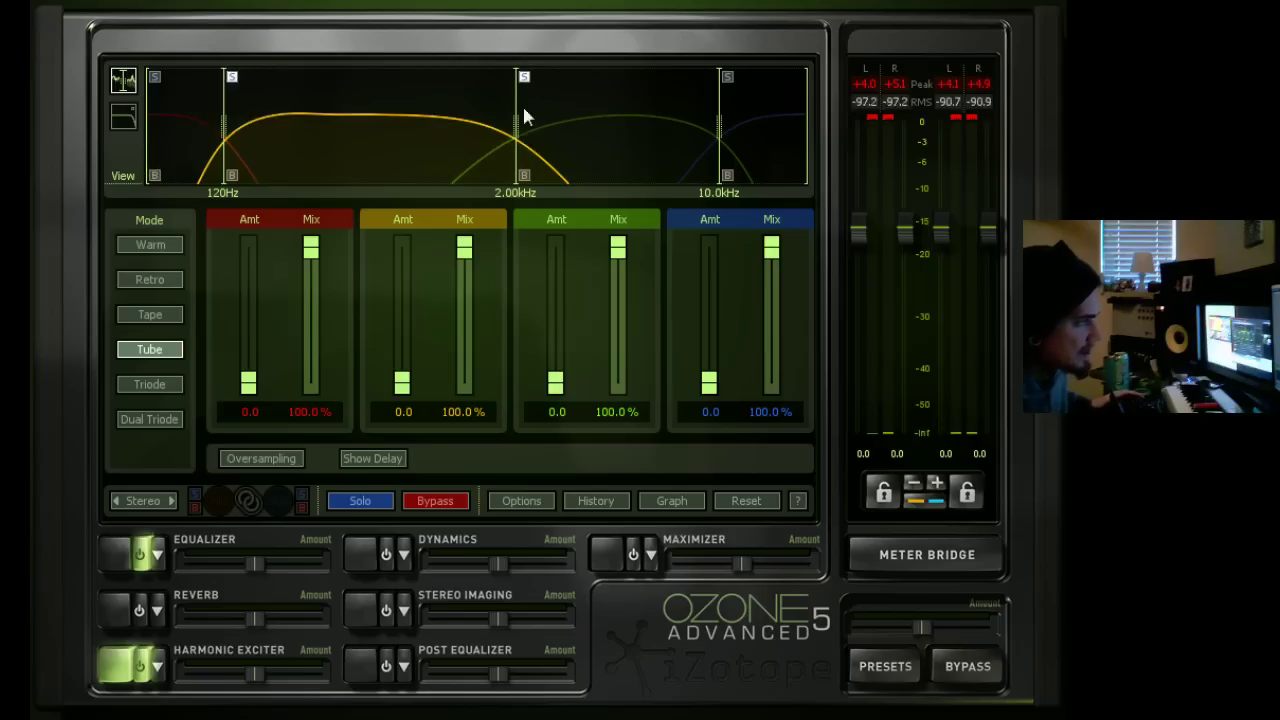
mouse_move(511, 122)
mouse_down()
mouse_move(565, 125)
mouse_move(530, 130)
mouse_up()
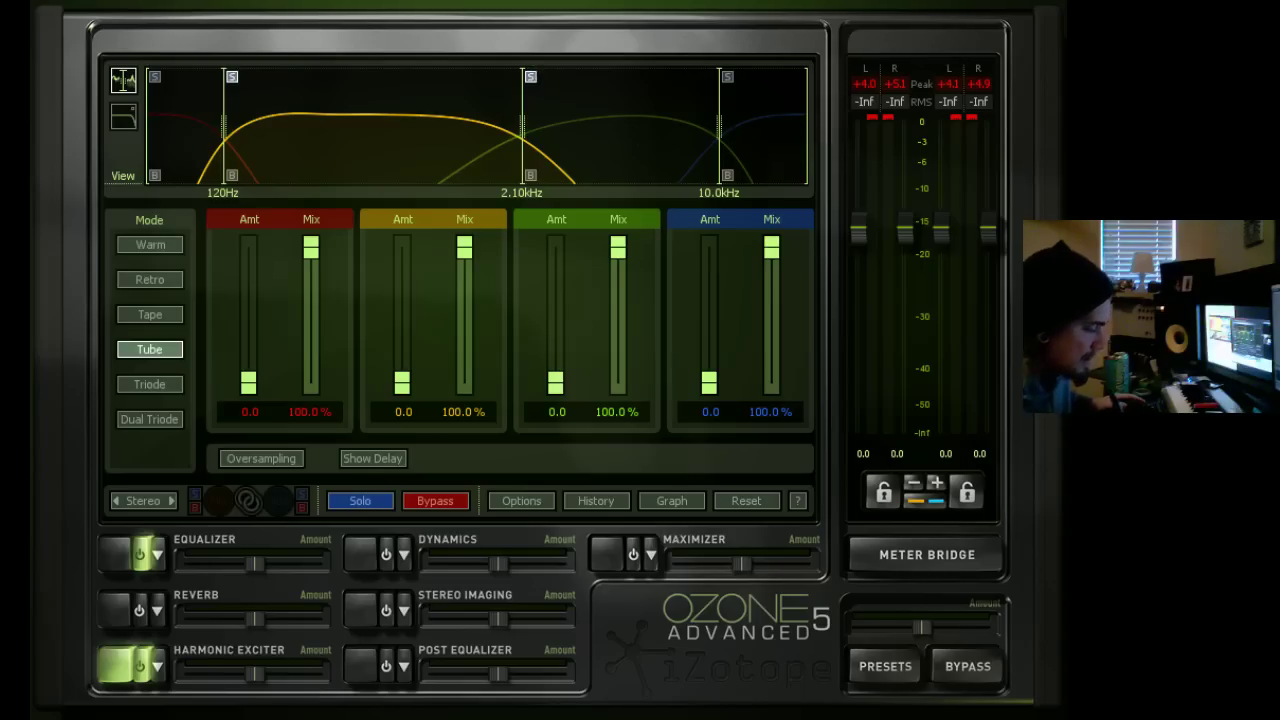
key(space)
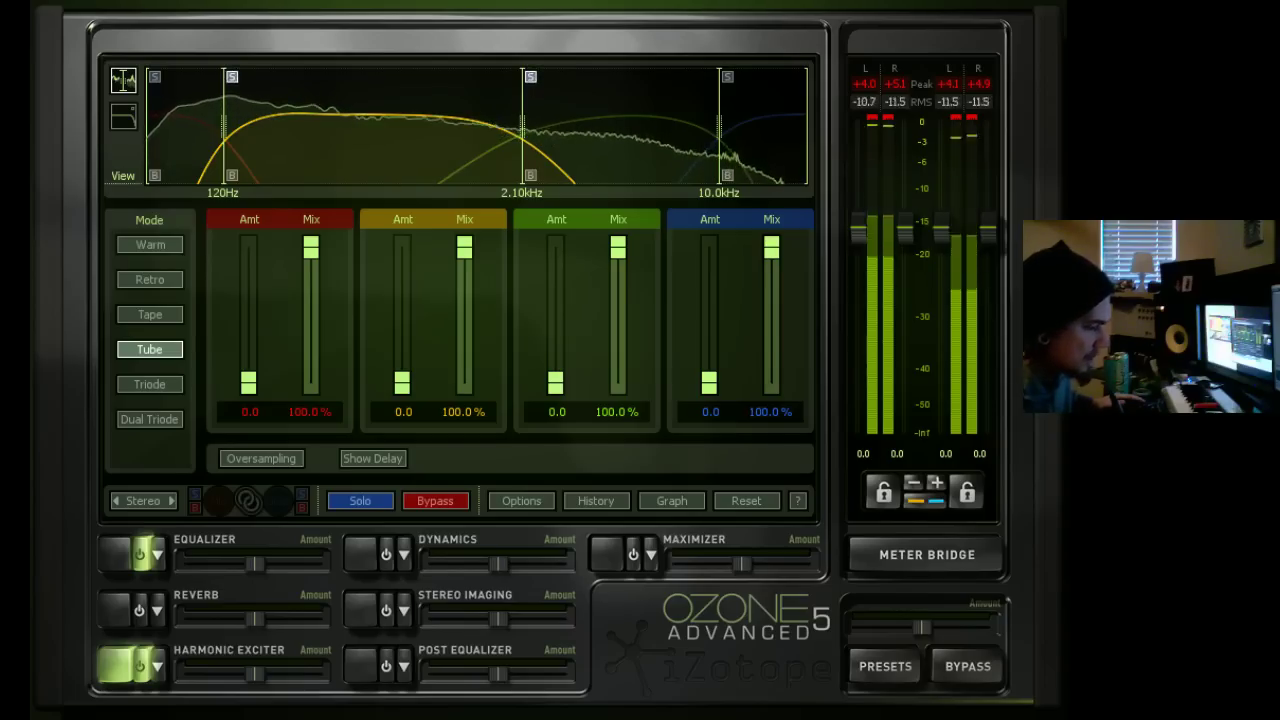
key(space)
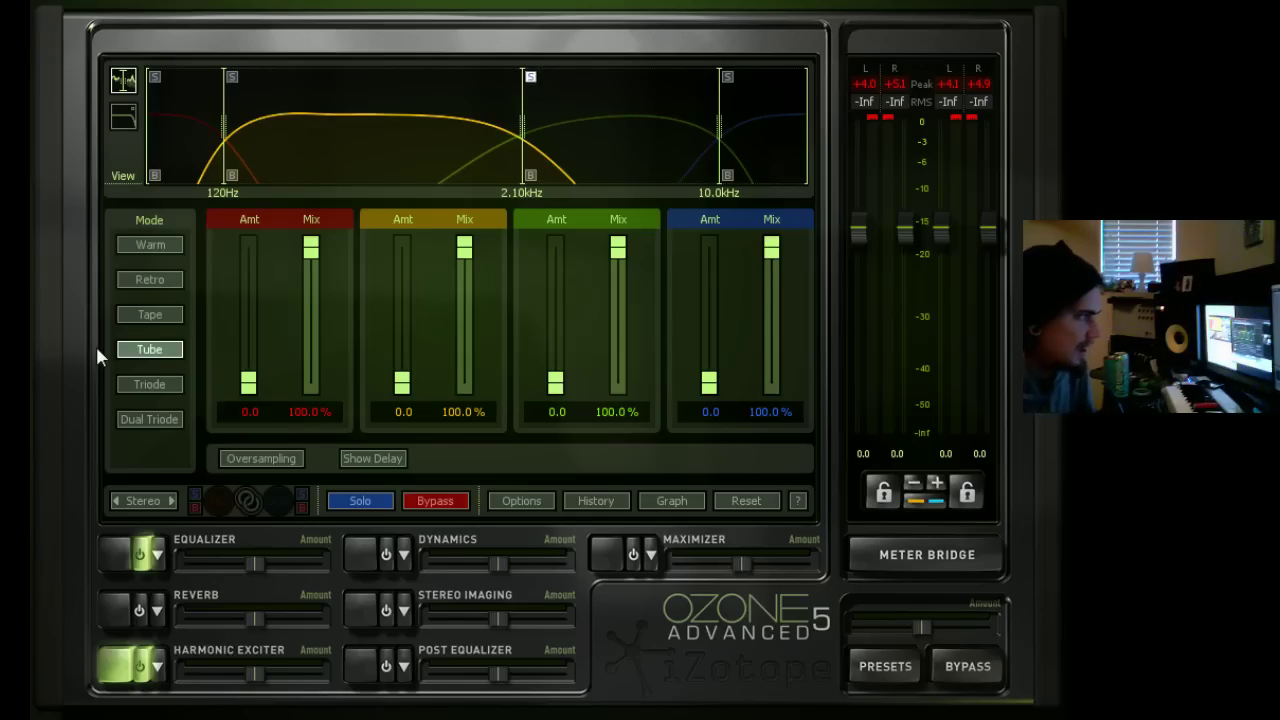
Try the exciter's Warm and Tape modes, and return it to Tube.
click(176, 245)
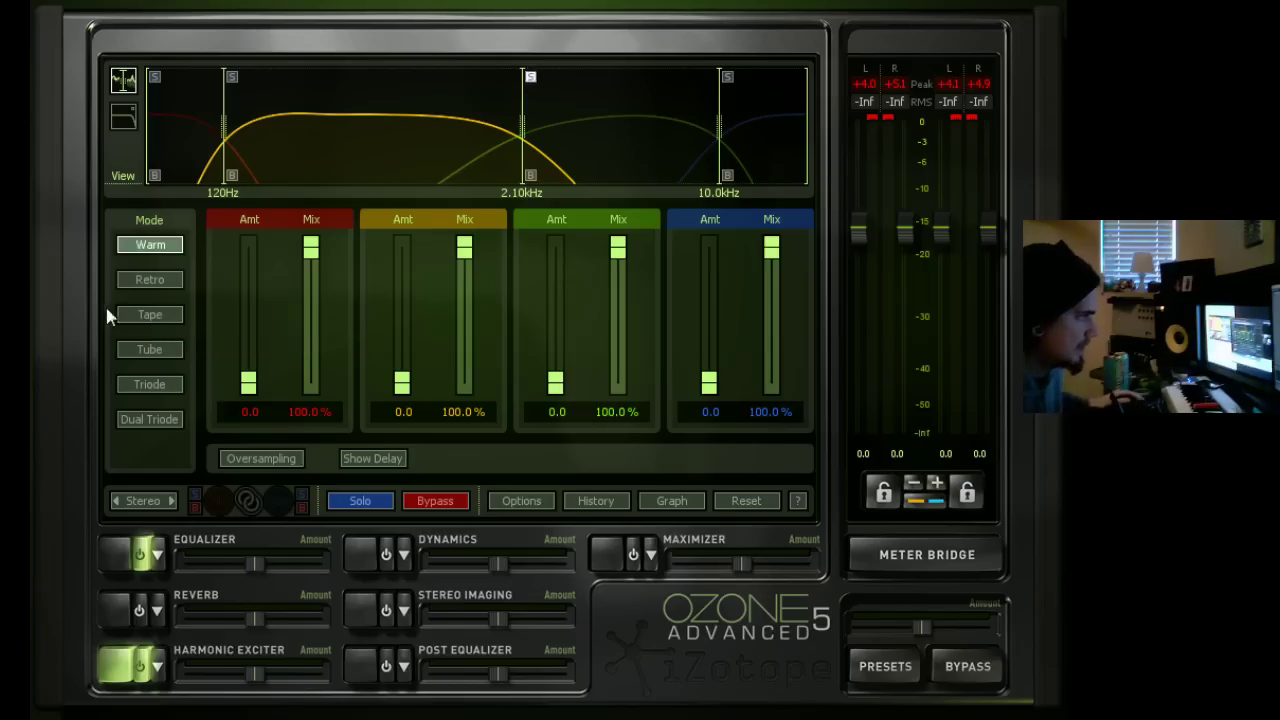
click(153, 320)
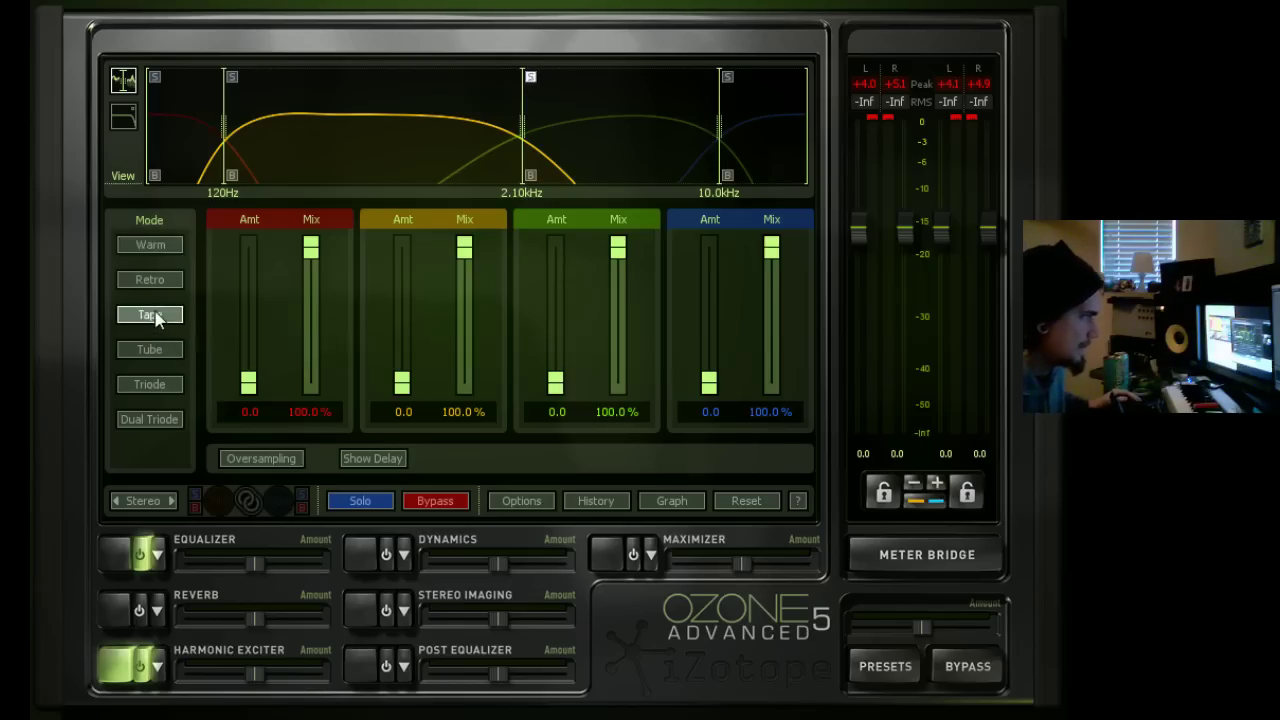
click(166, 350)
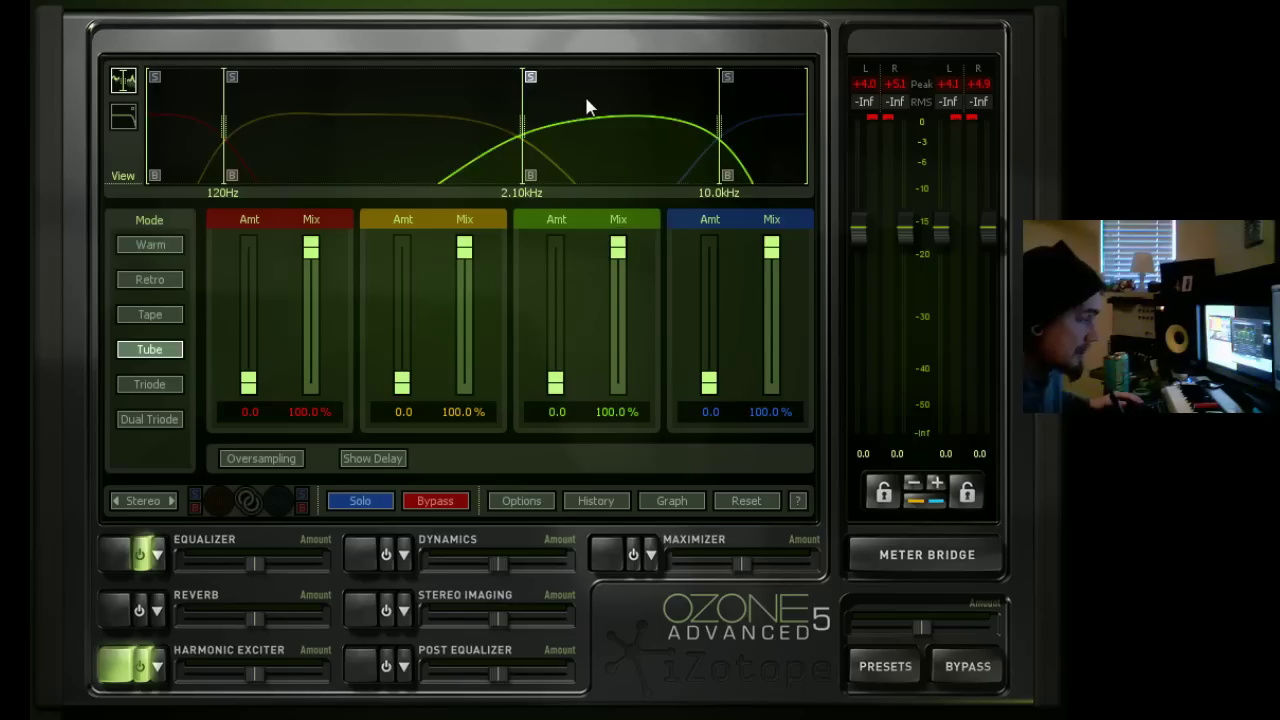
Audition excitation on the third band in Tube and Triode modes, returning its amount to 0.0 each time.
key(space)
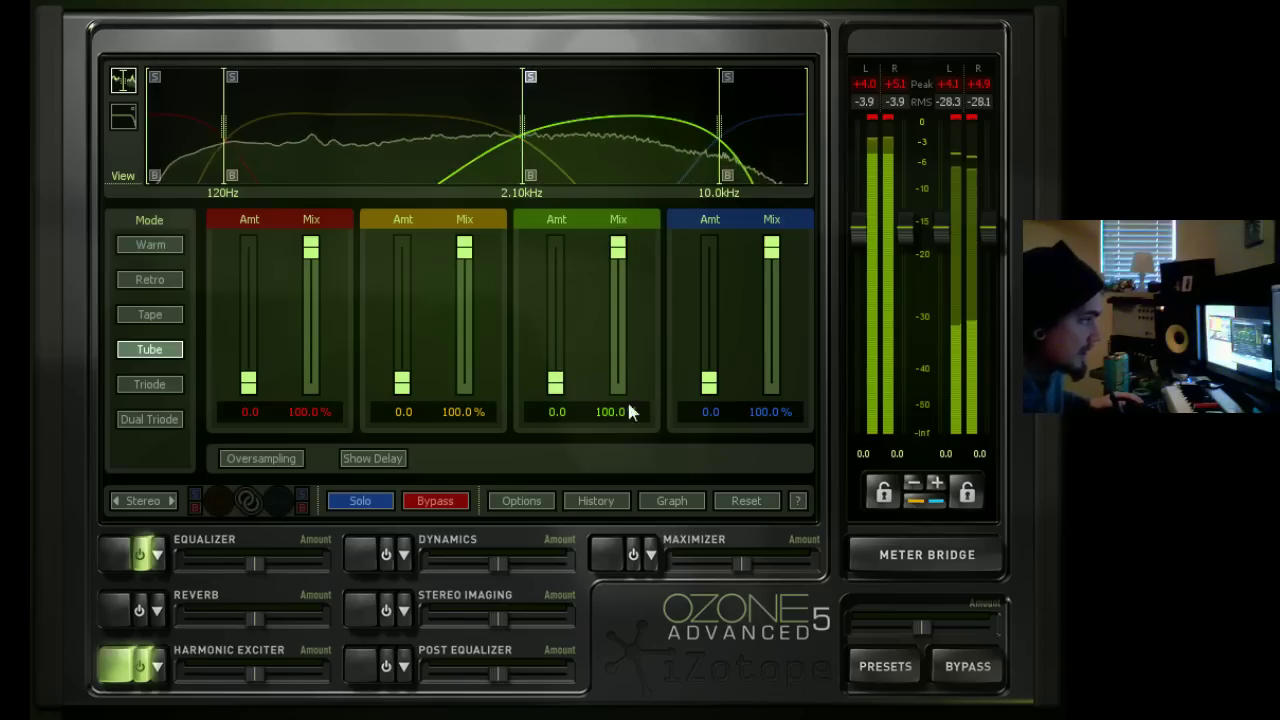
drag(551, 390, 277, 528)
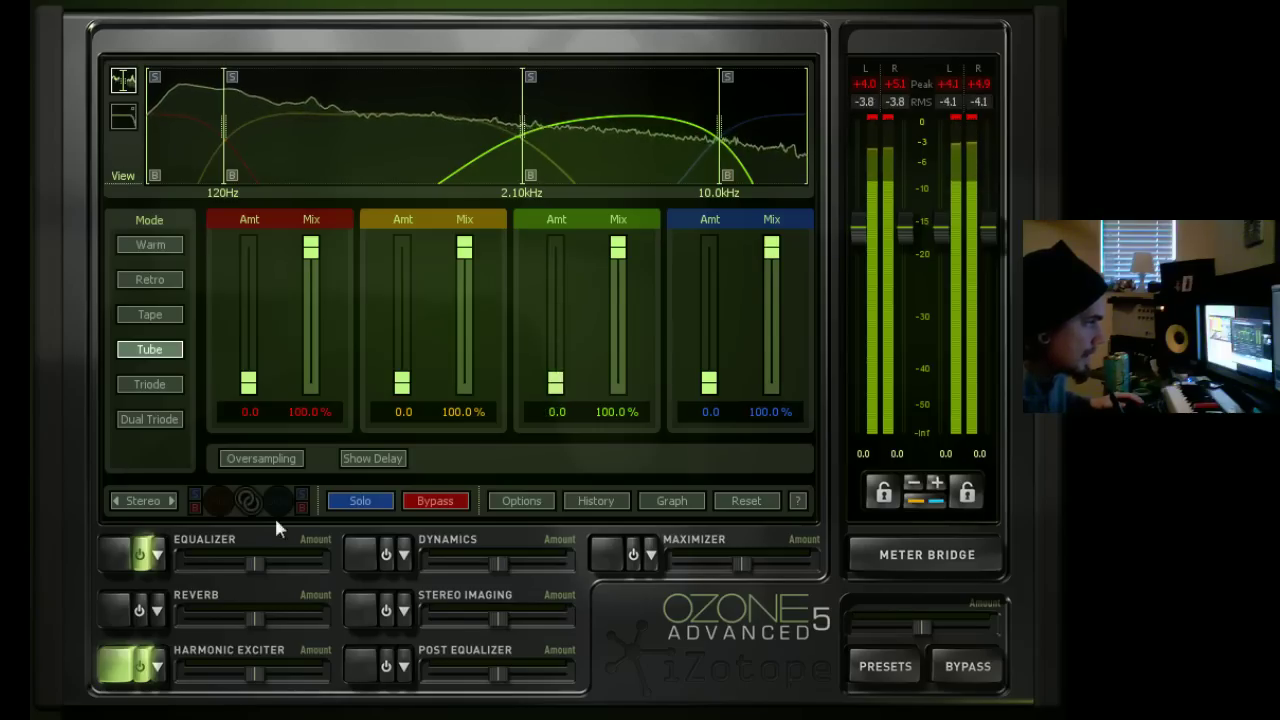
click(145, 386)
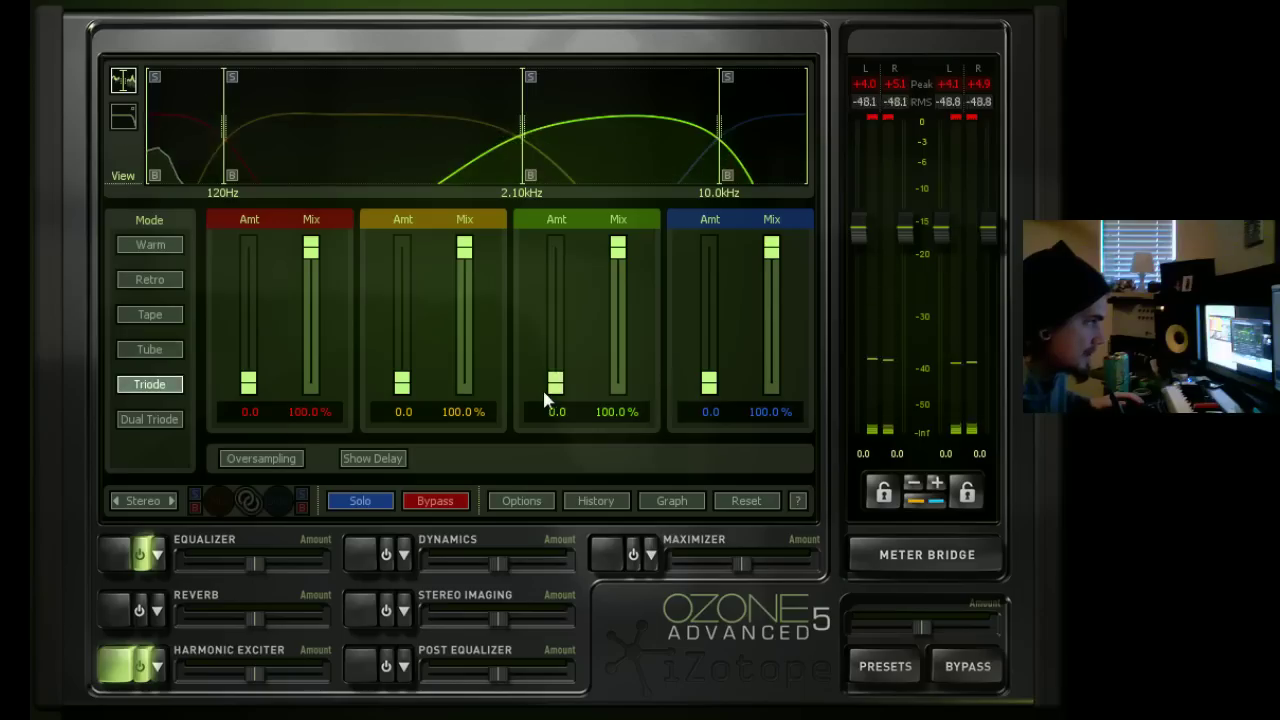
drag(555, 383, 189, 436)
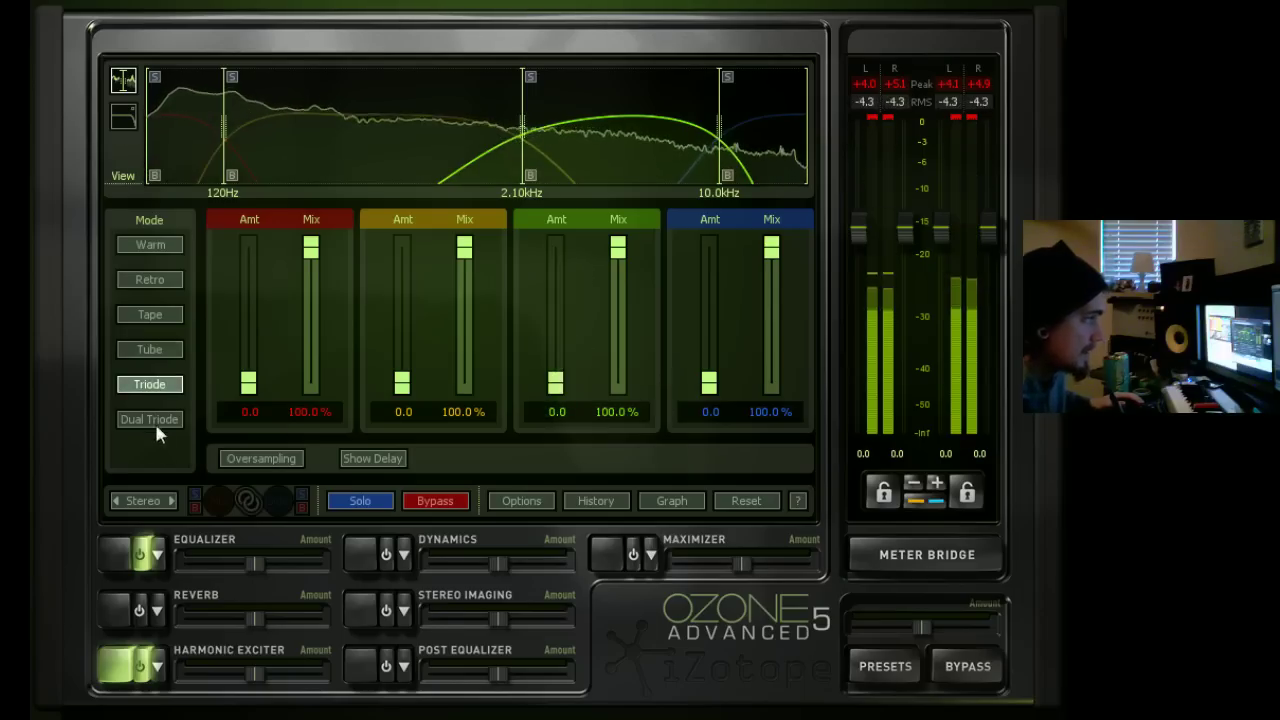
Switch the exciter to Dual Triode mode, and set the third band's amount to 8.7 after trying 15.0.
click(150, 420)
drag(553, 381, 563, 250)
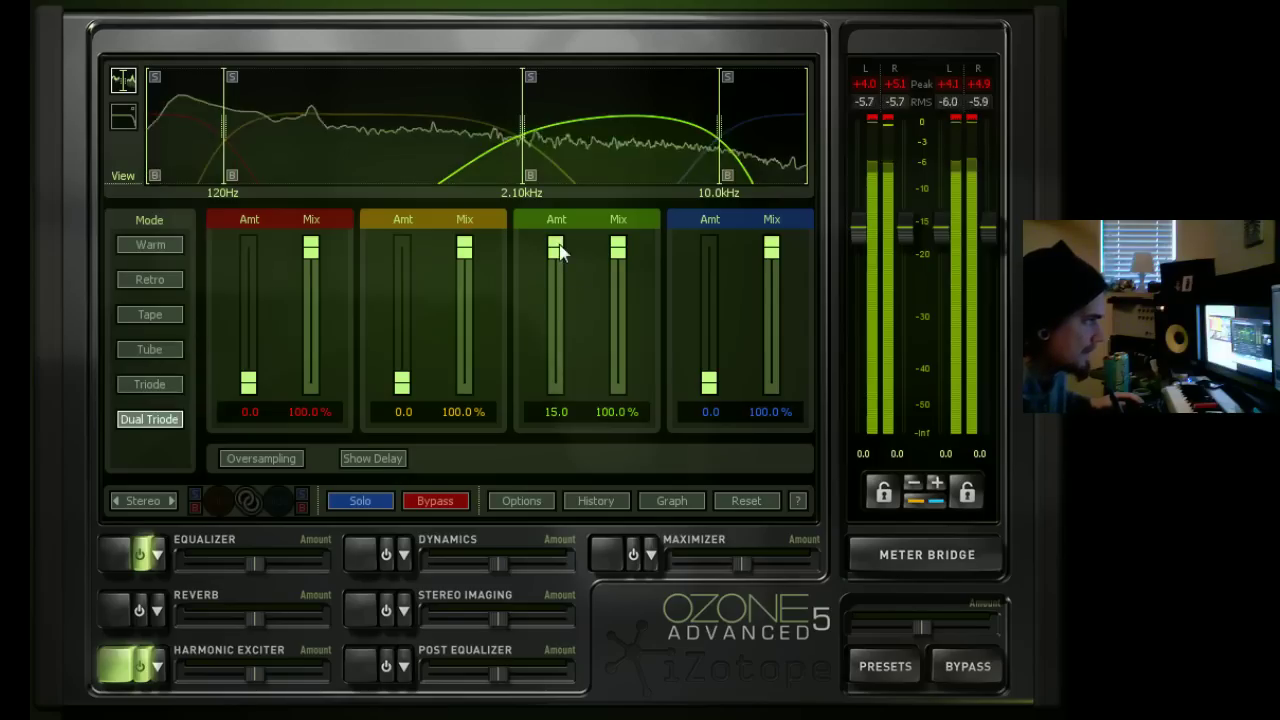
drag(554, 266, 555, 302)
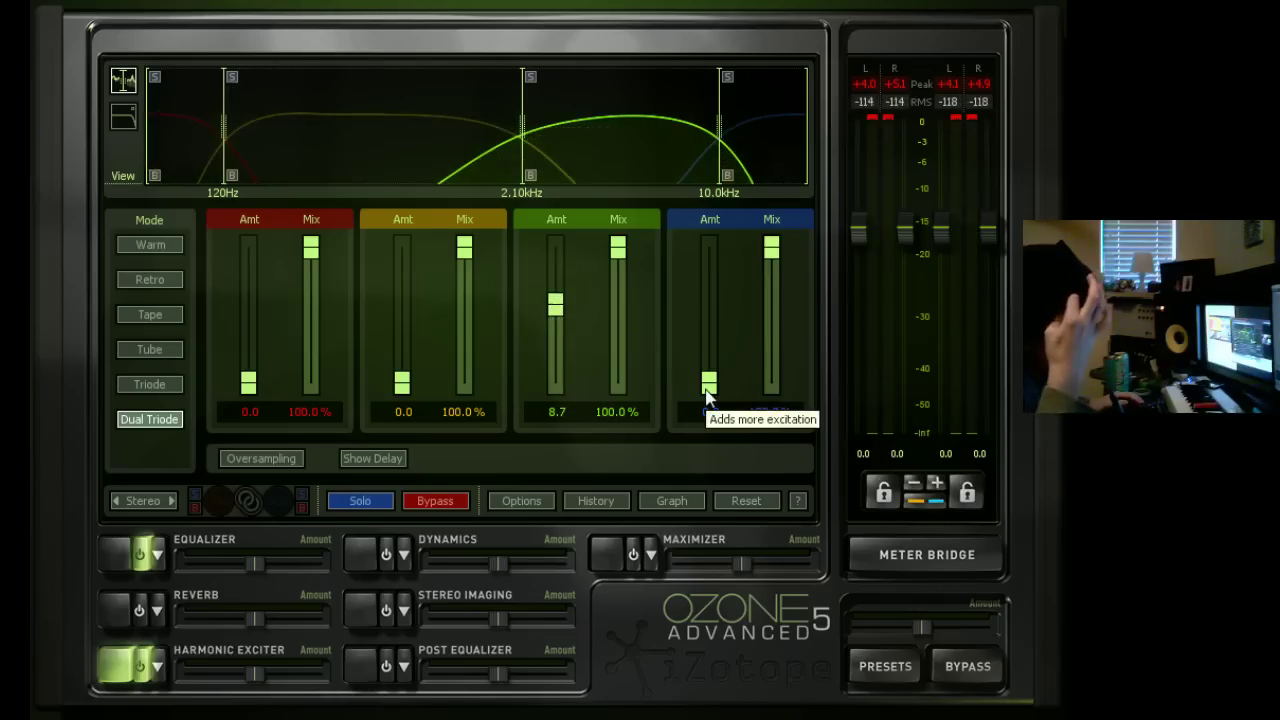
Try an excitation amount of 13.0 on the fourth band, check the Post Equalizer spectrum, and reset the amount to 0.0.
drag(708, 385, 720, 267)
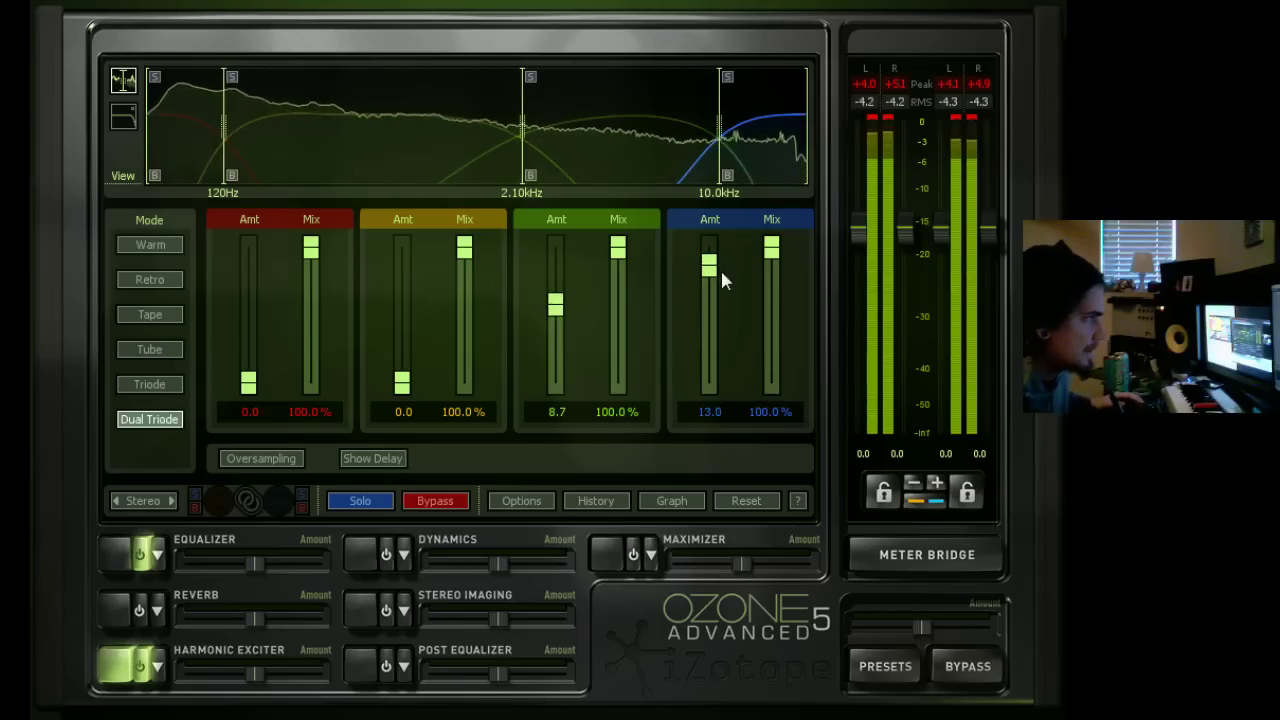
click(360, 657)
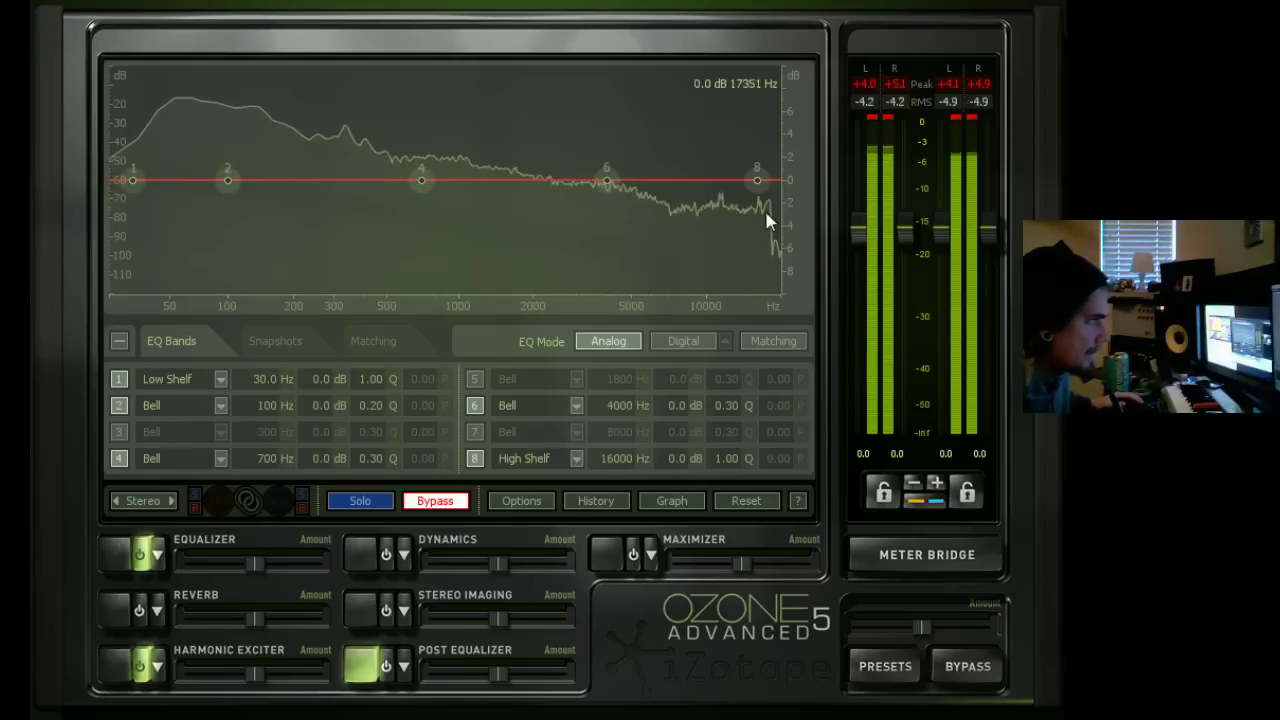
click(128, 664)
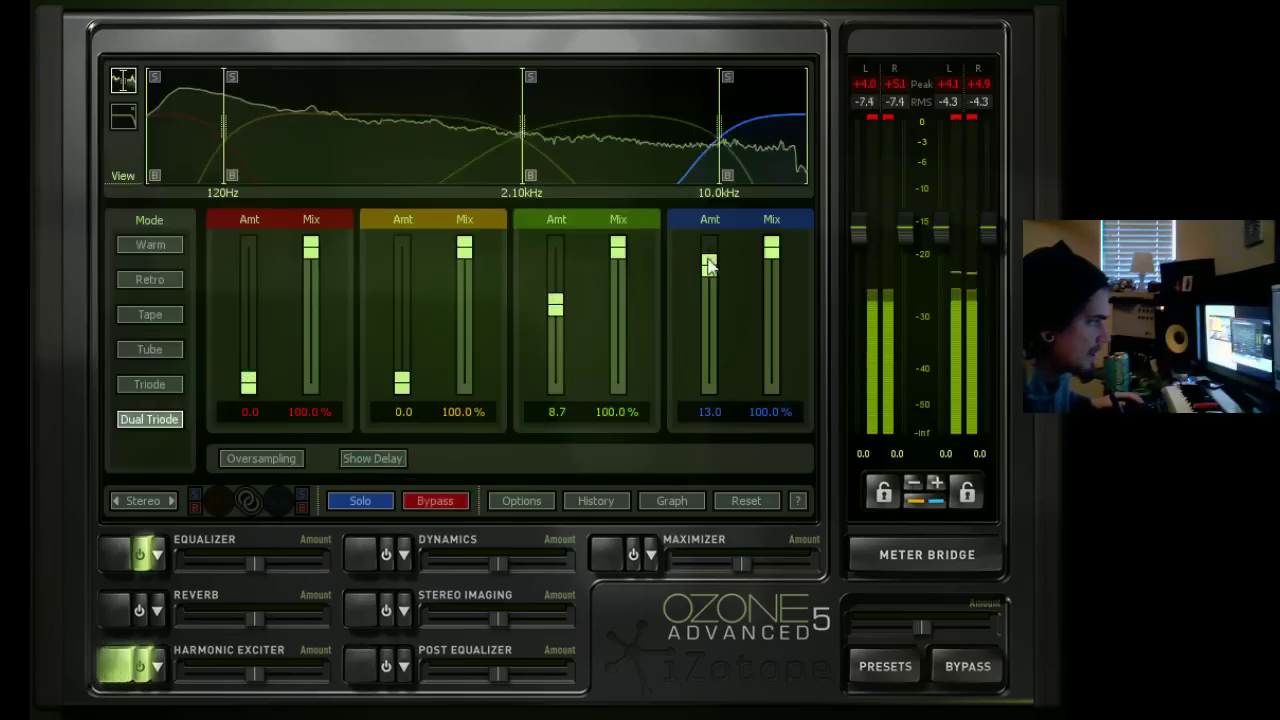
drag(708, 266, 709, 383)
Lower the third band's excitation amount to 6.4, and leave the second band's amount at 0.0.
drag(557, 313, 557, 335)
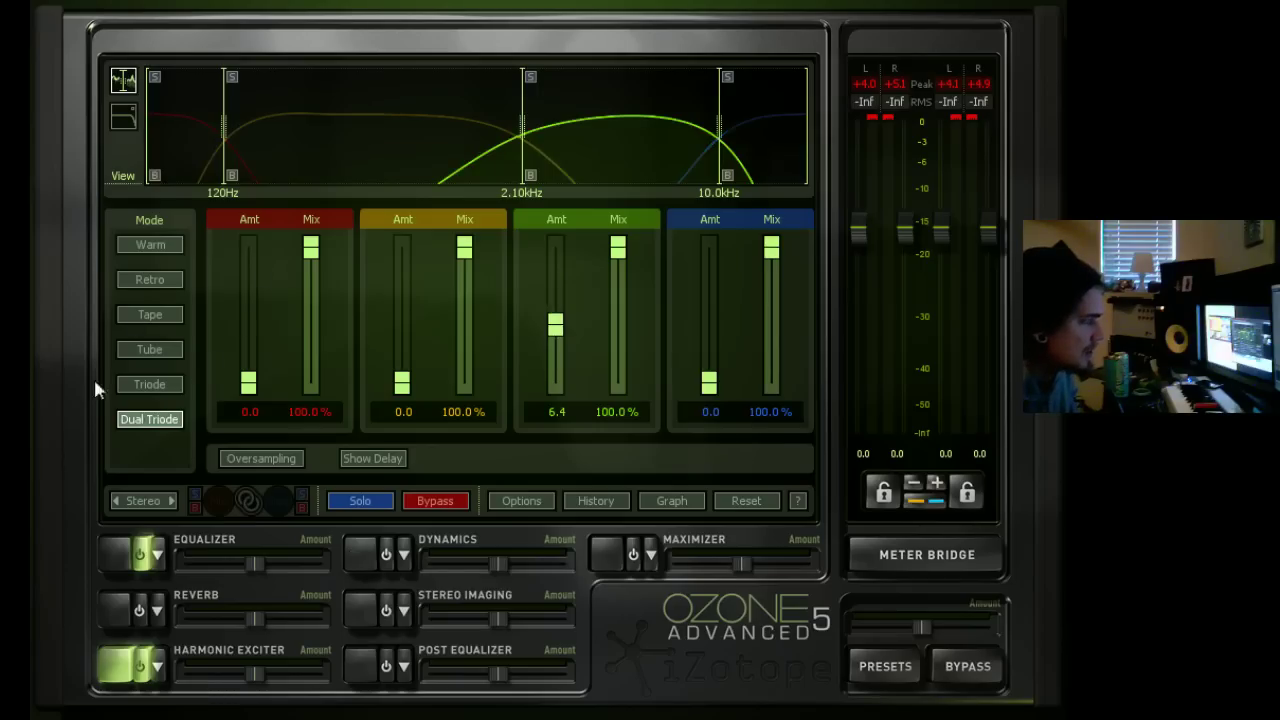
mouse_move(401, 384)
mouse_down()
mouse_move(408, 362)
mouse_move(418, 403)
mouse_up()
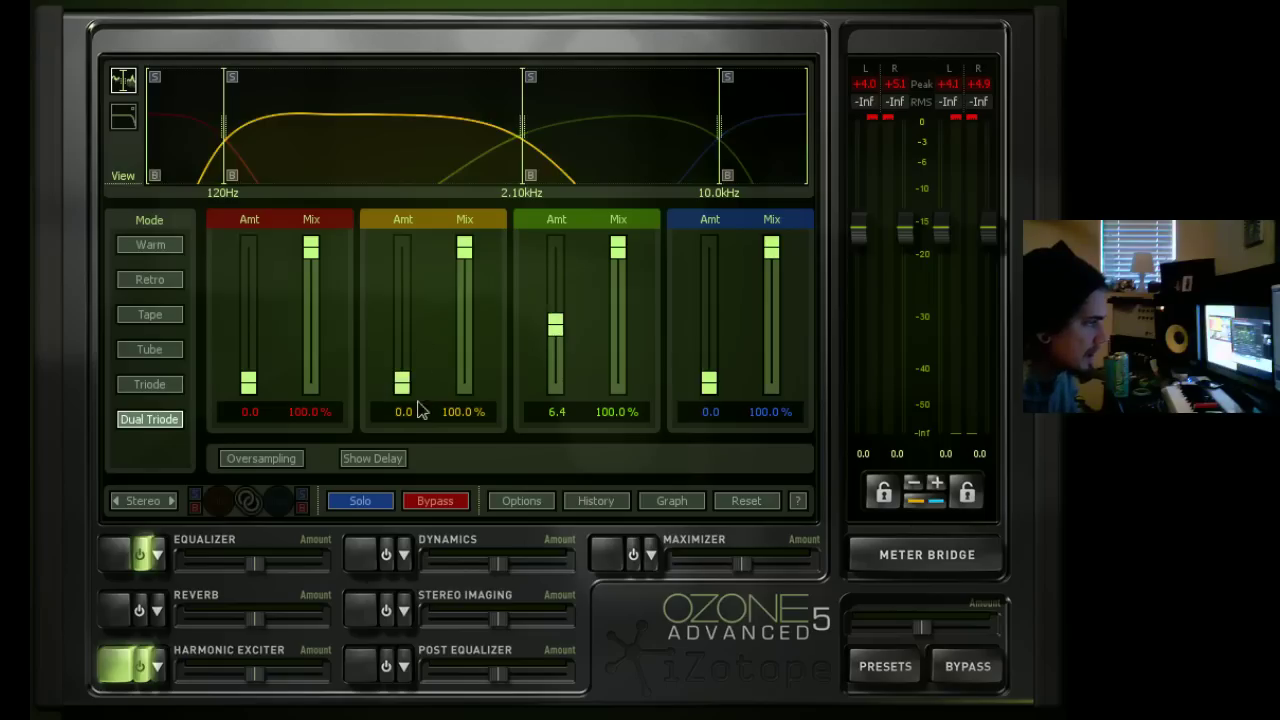
Enable the Dynamics module, and lower band 1's limiter threshold to -6.4 dB during playback.
click(359, 551)
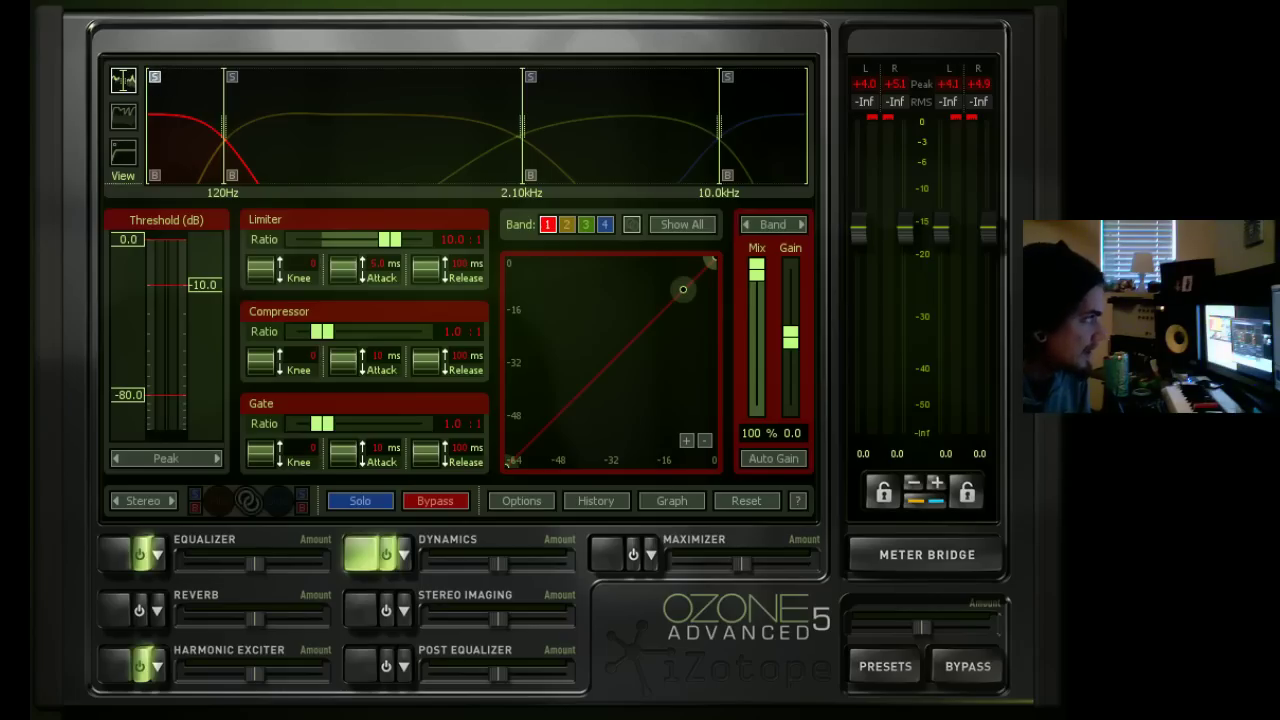
key(space)
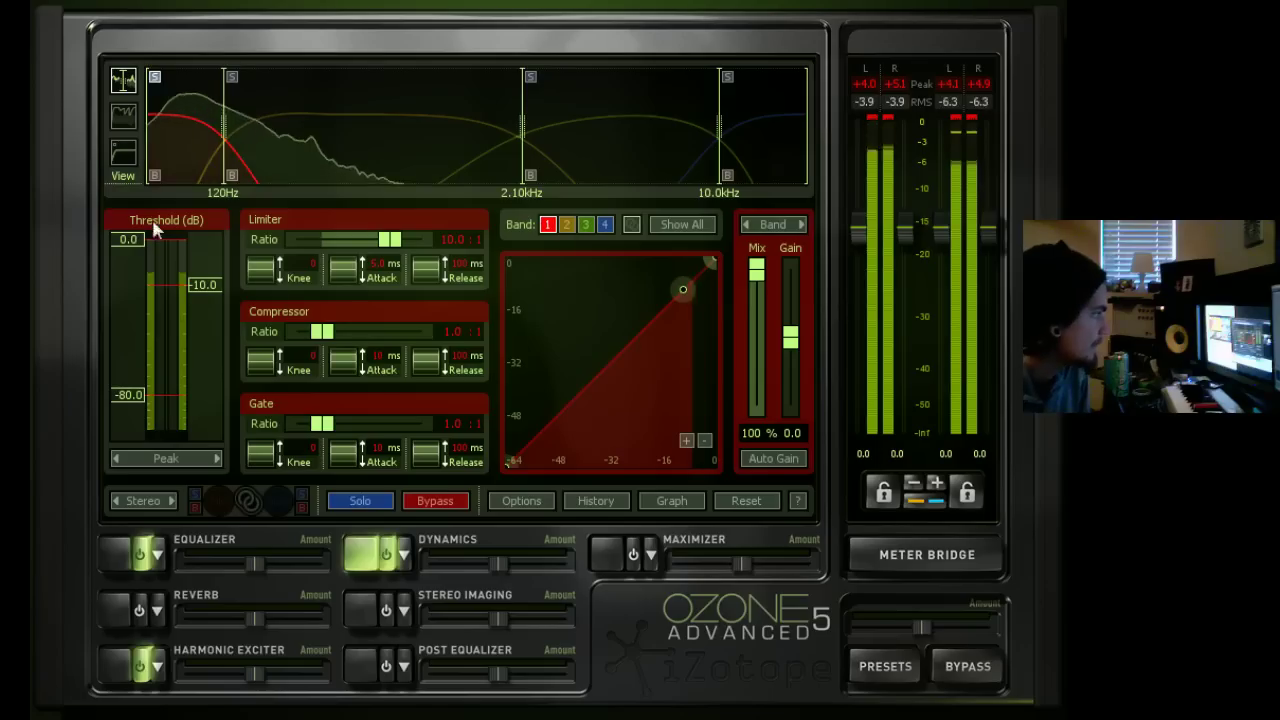
drag(134, 240, 144, 274)
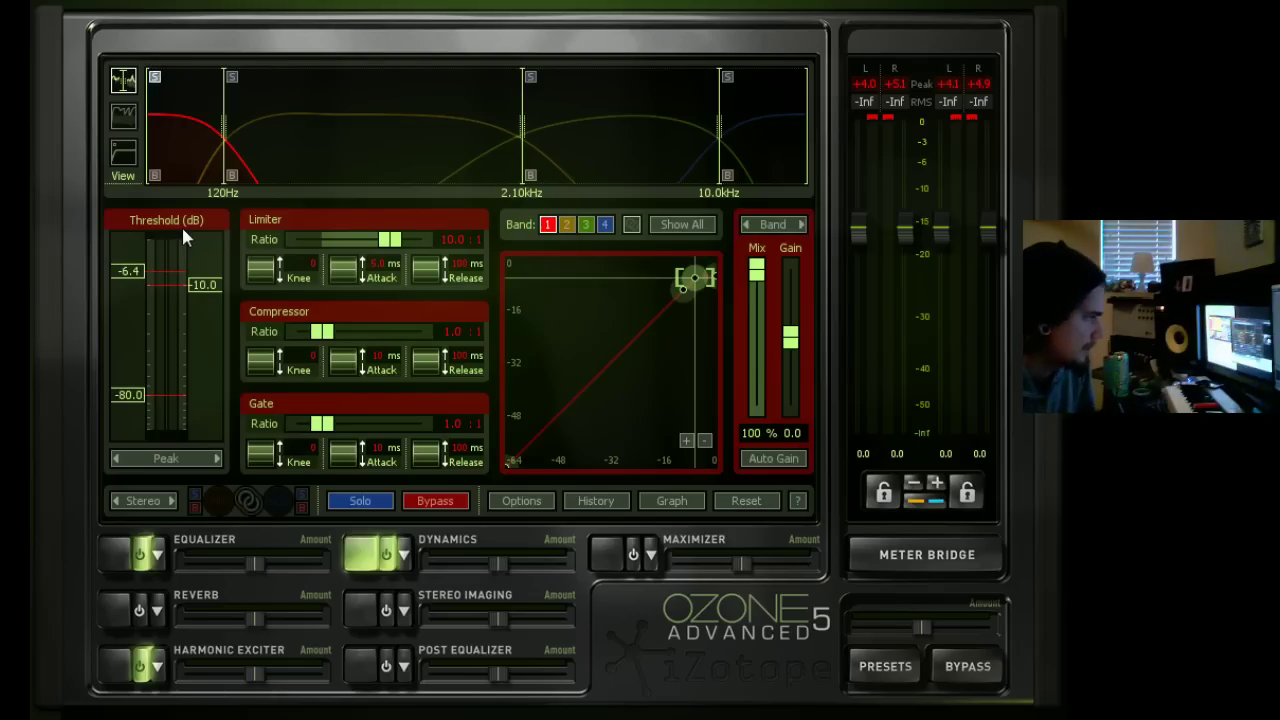
Solo Dynamics band 2 and lower its limiter threshold to -4.7 dB during playback.
click(287, 147)
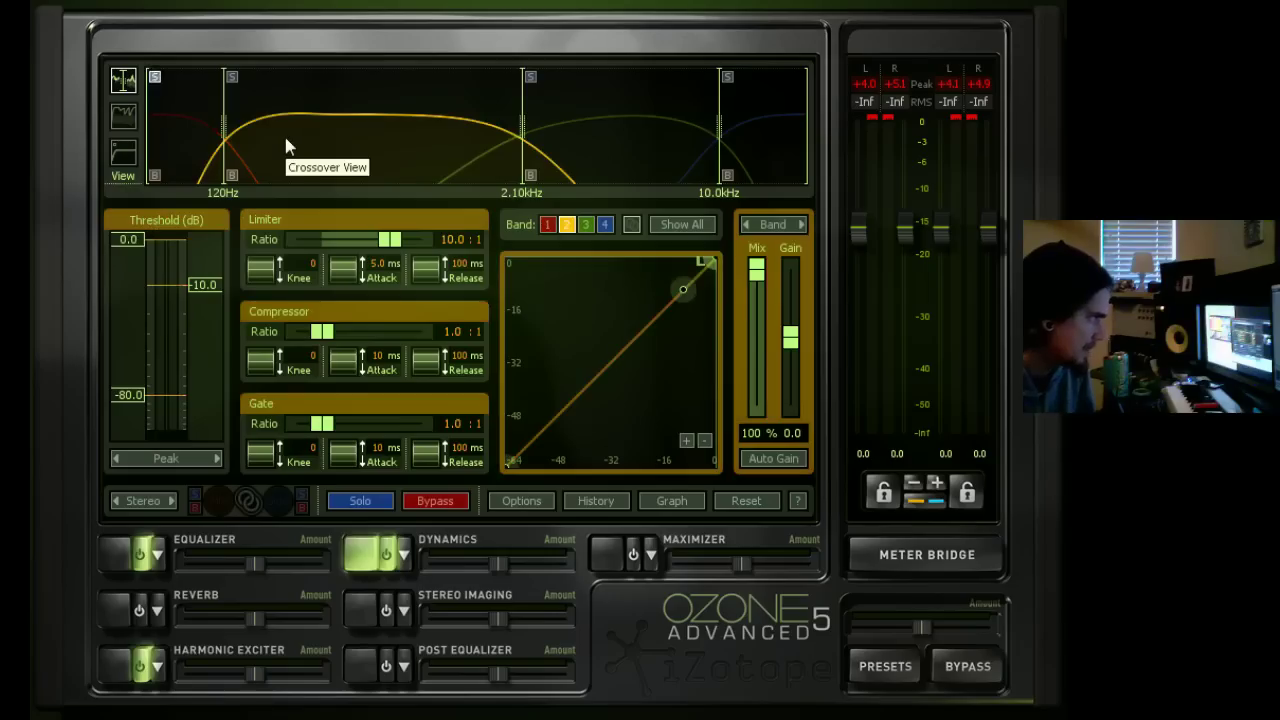
click(233, 78)
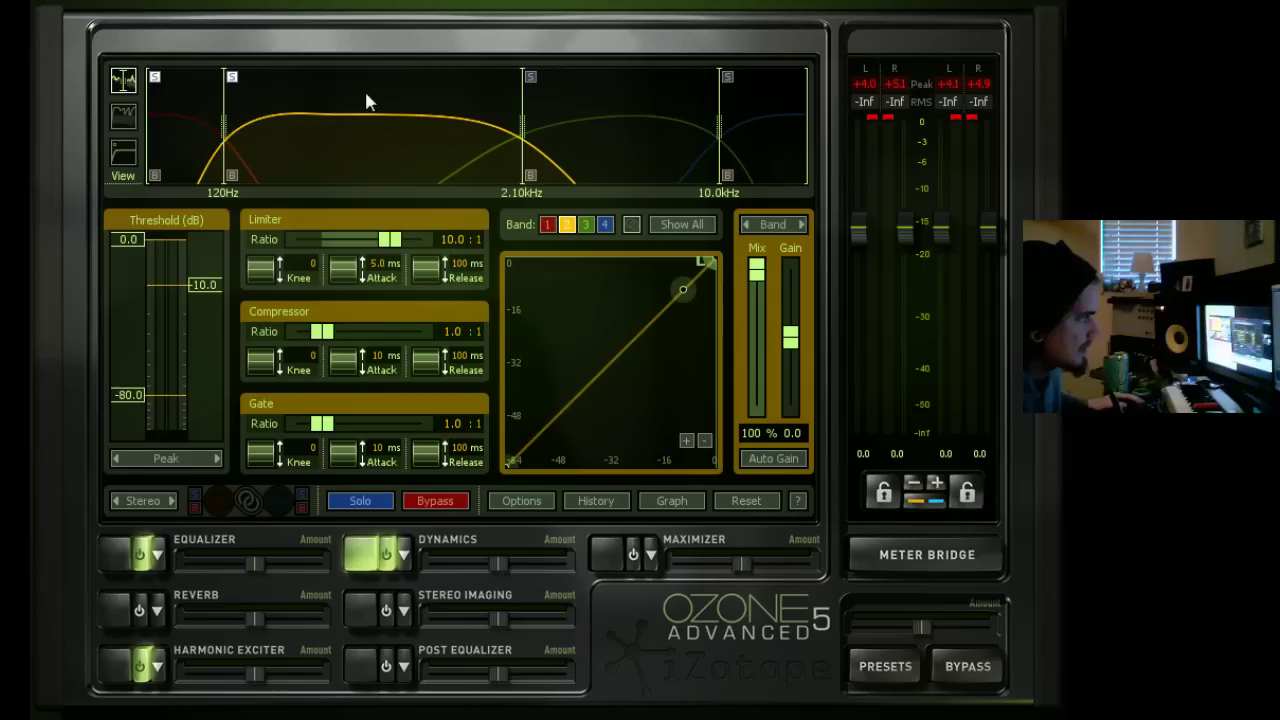
key(space)
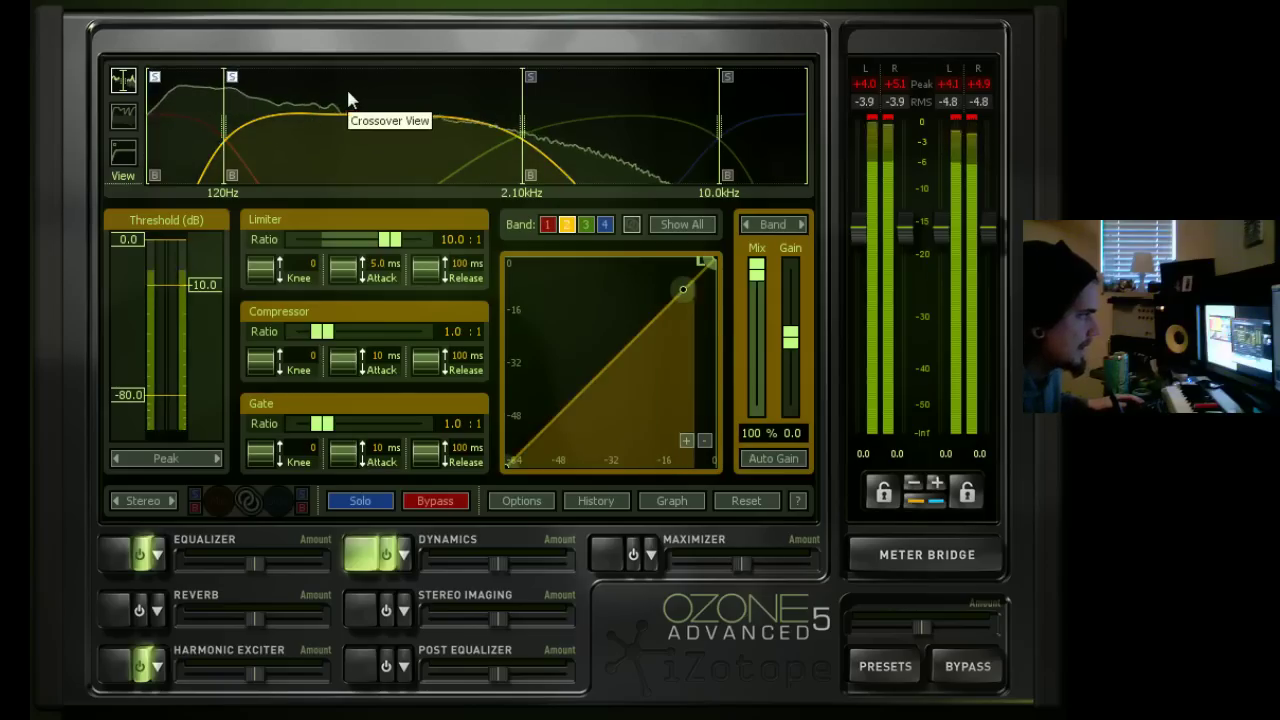
key(space)
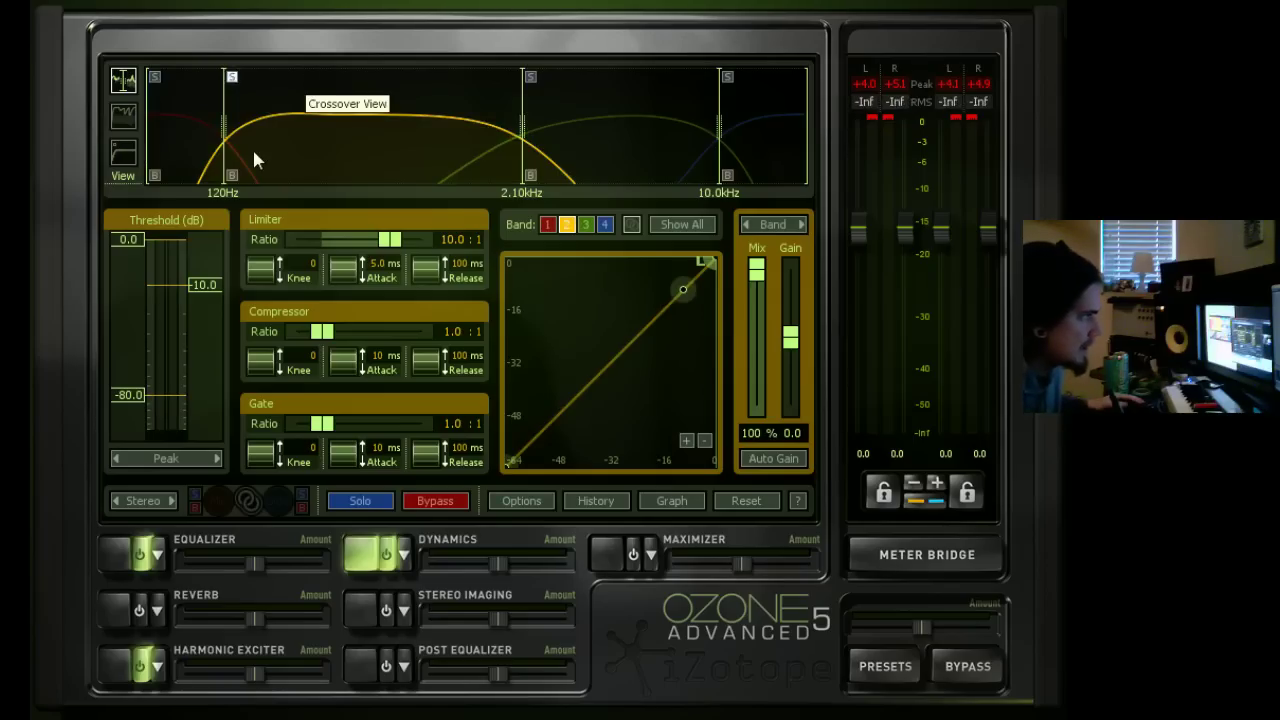
key(space)
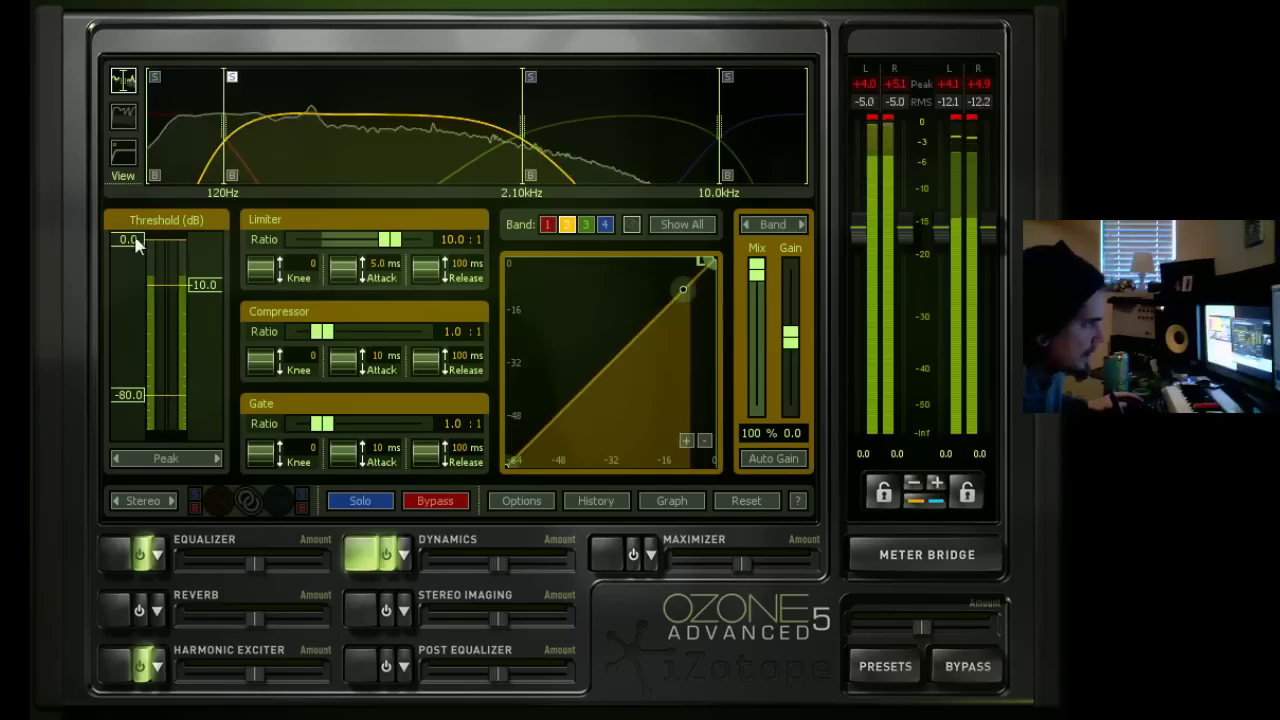
drag(138, 245, 141, 260)
drag(143, 268, 143, 275)
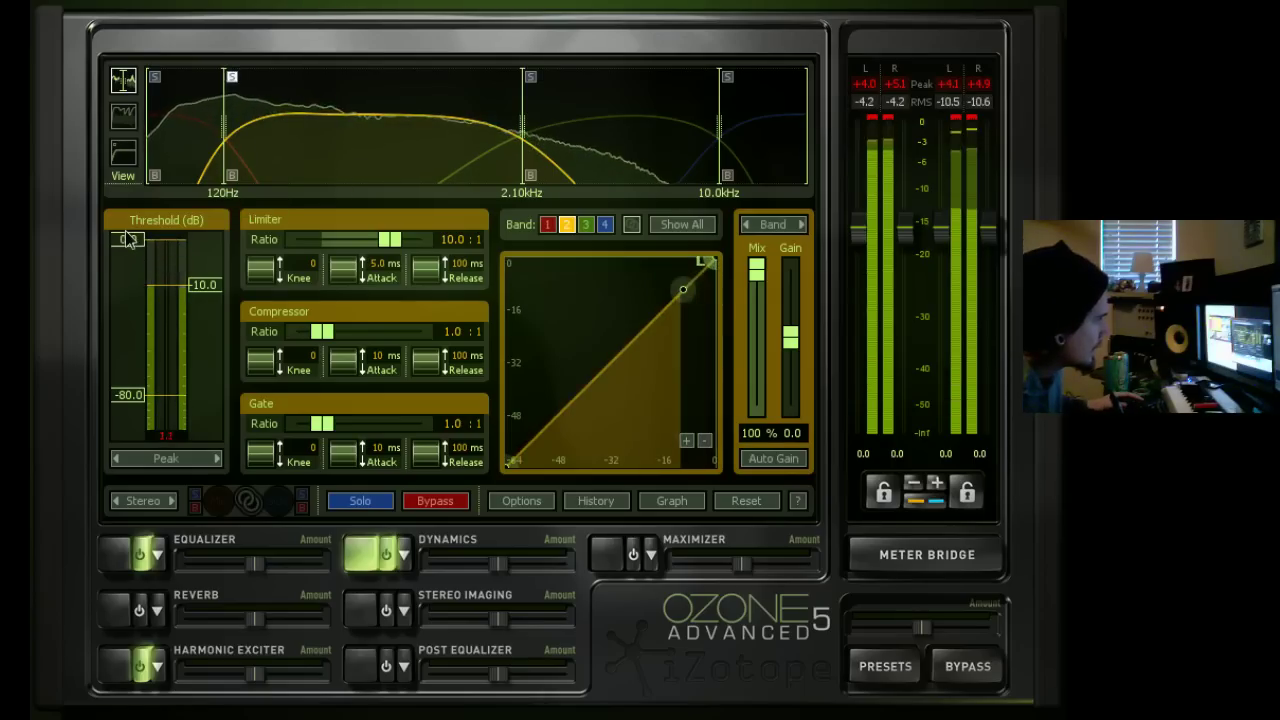
drag(130, 275, 126, 270)
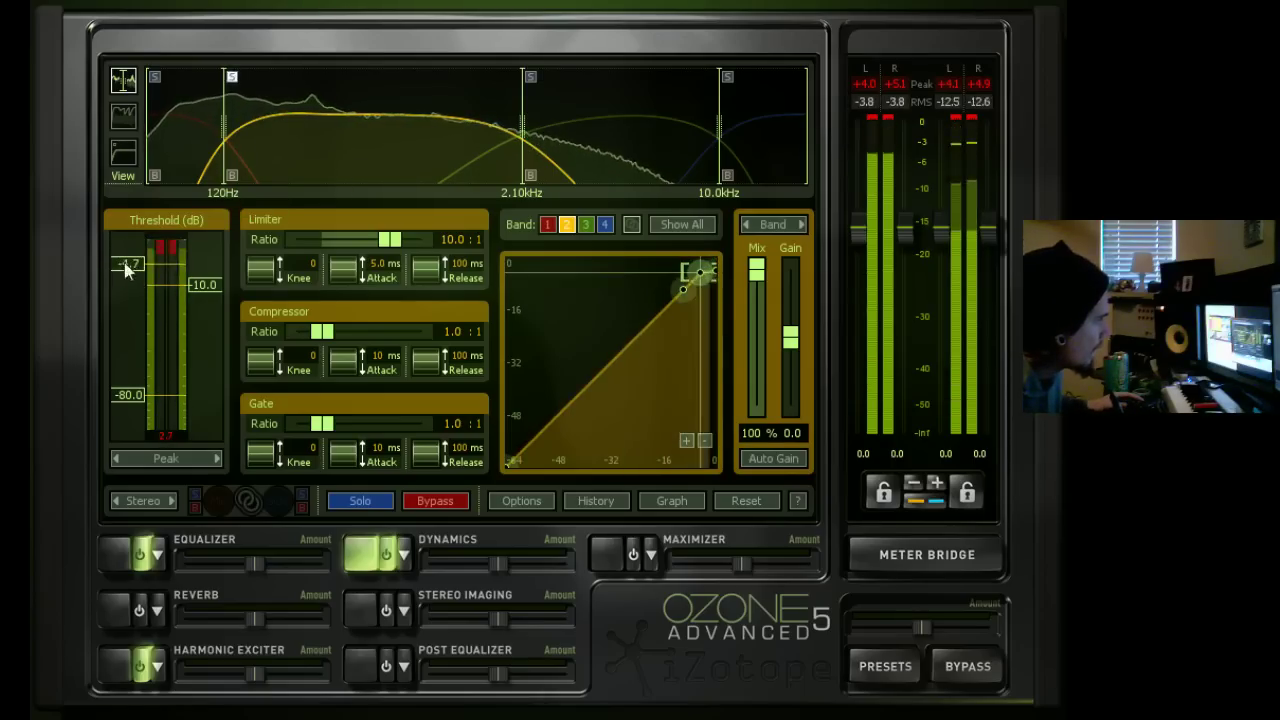
key(space)
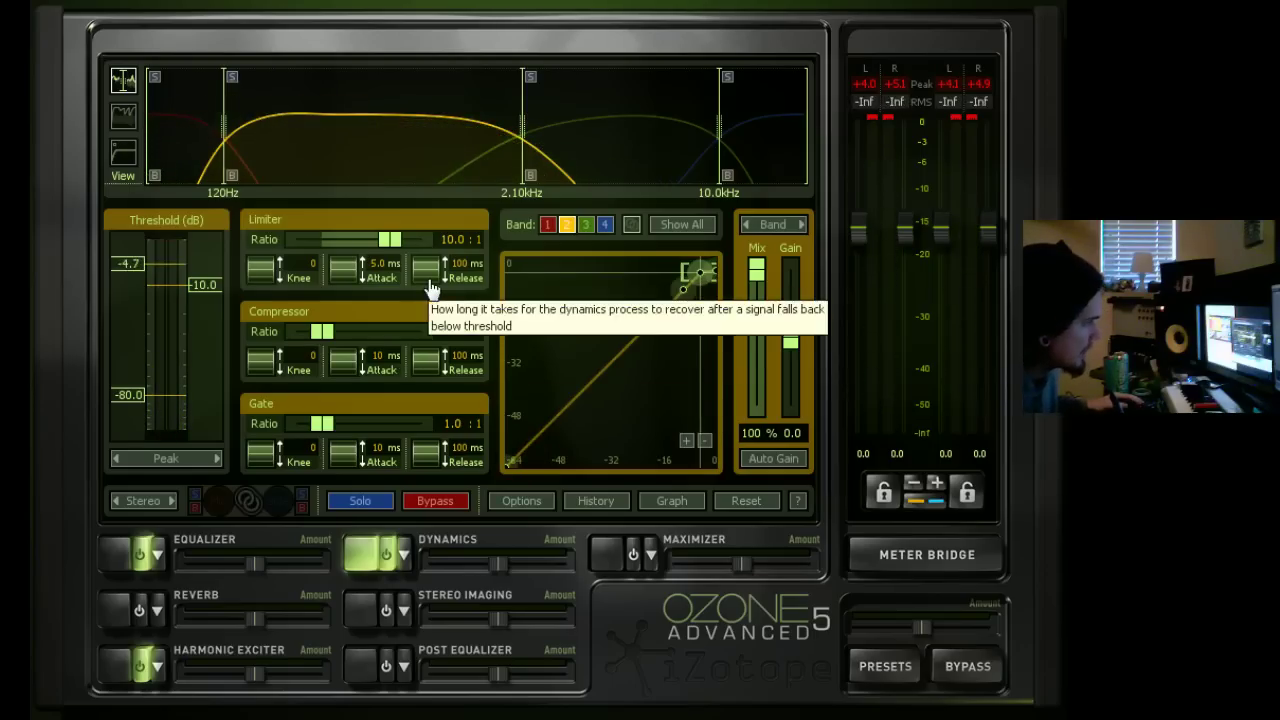
Play the full mix and compare it with the Dynamics module bypassed and enabled.
key(space)
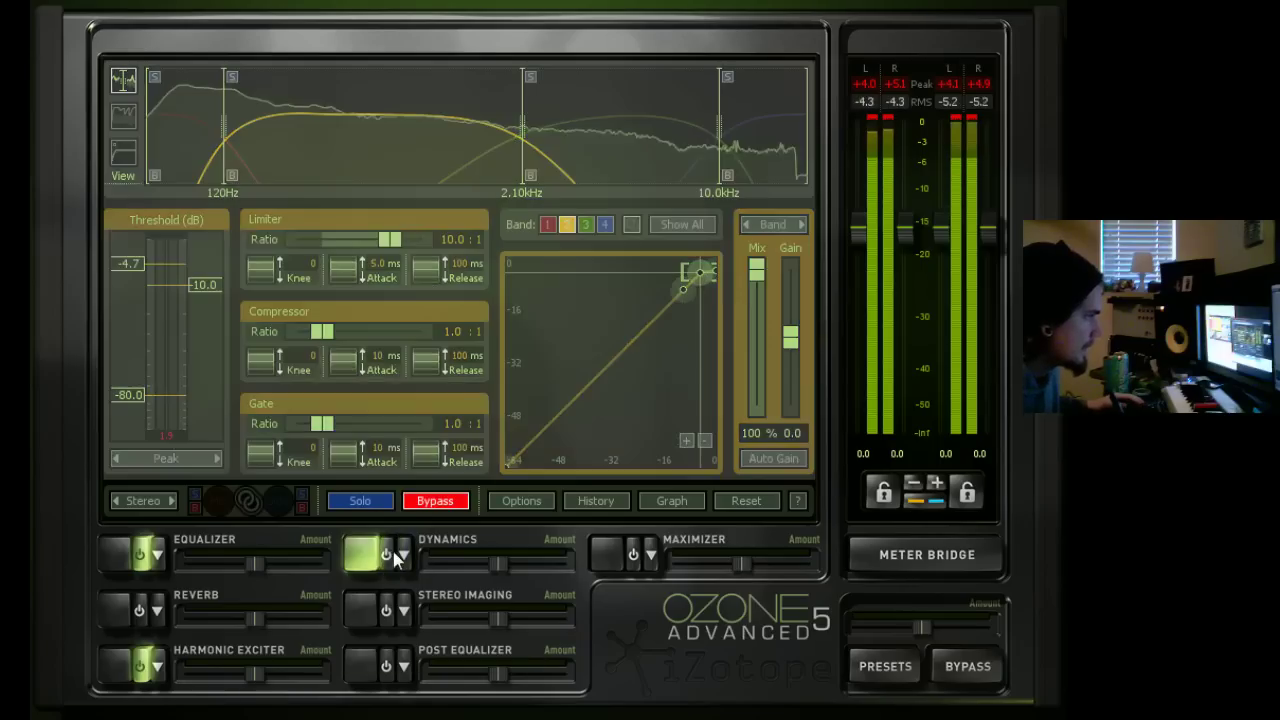
click(388, 557)
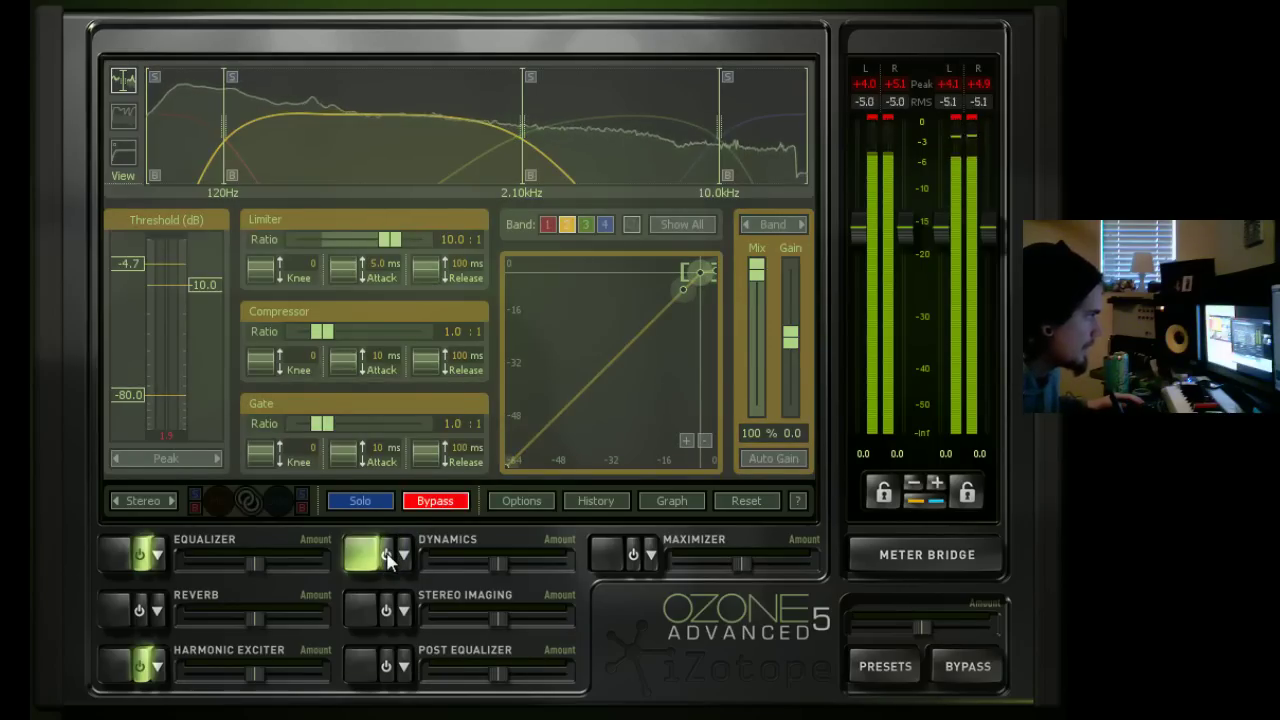
click(388, 557)
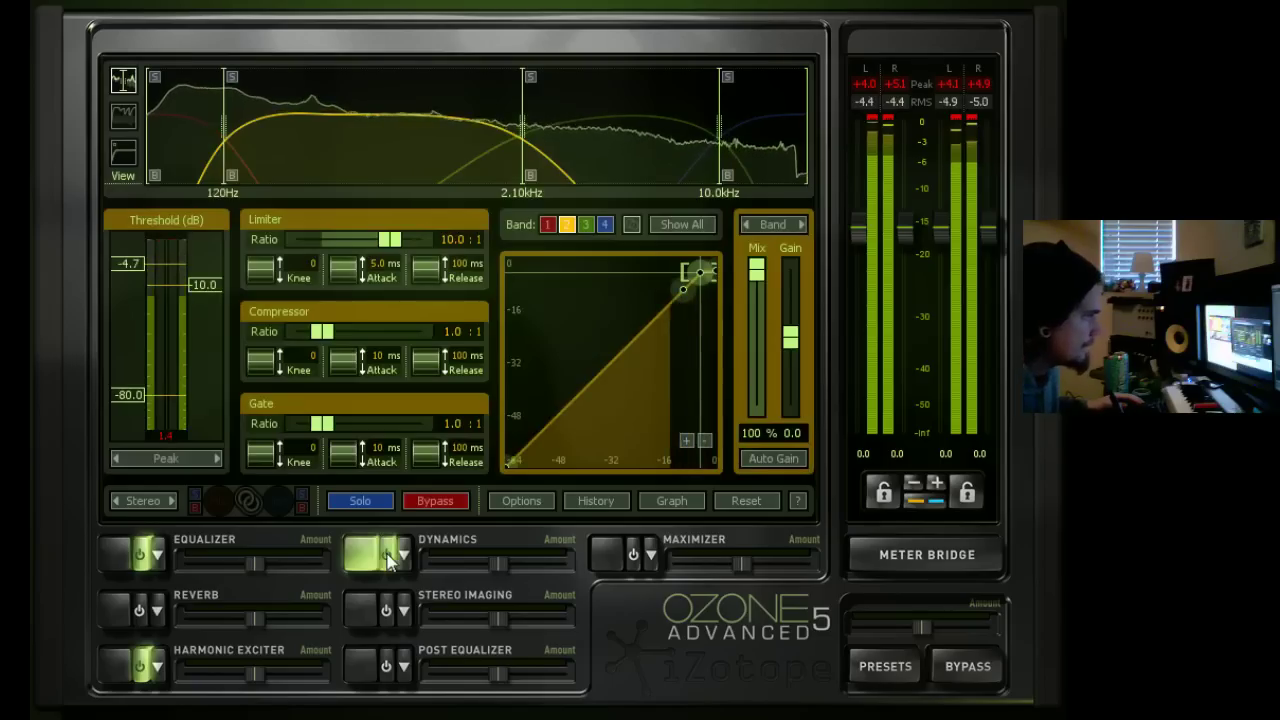
key(space)
Solo Dynamics band 4, and set its compressor threshold to -34.7 dB and its limiter threshold to -26.0 dB during playback.
click(609, 106)
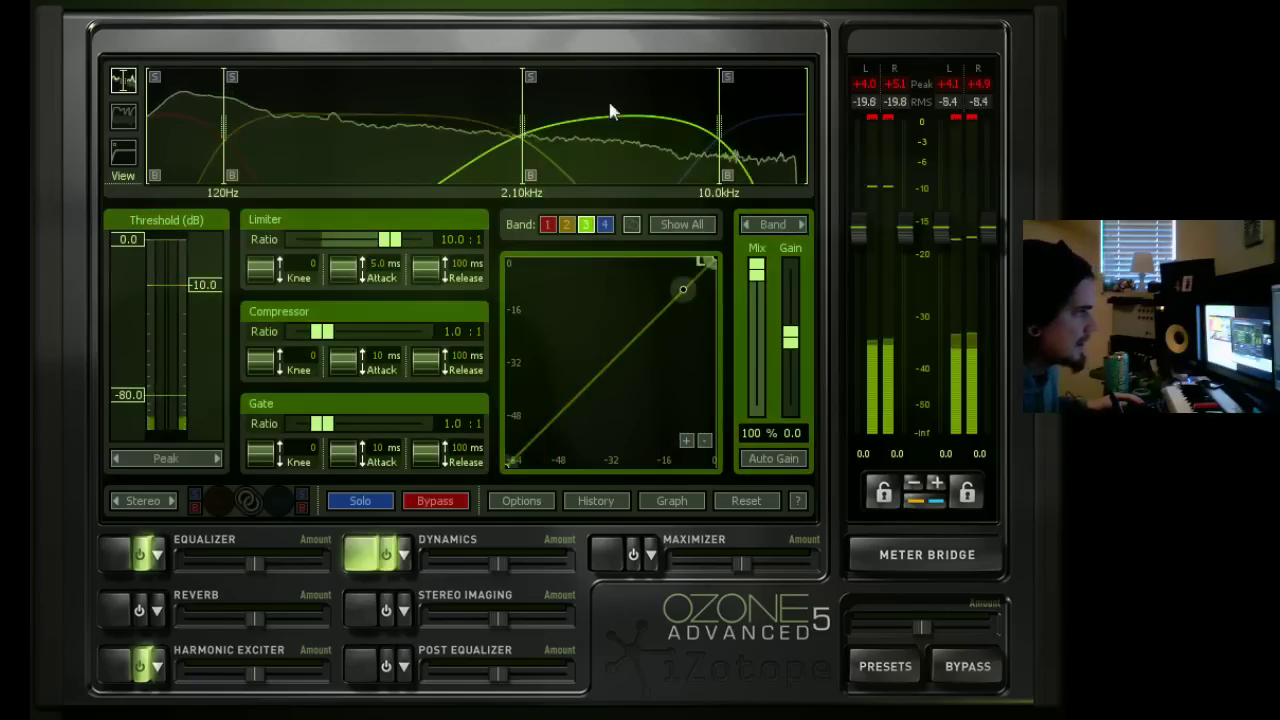
click(747, 115)
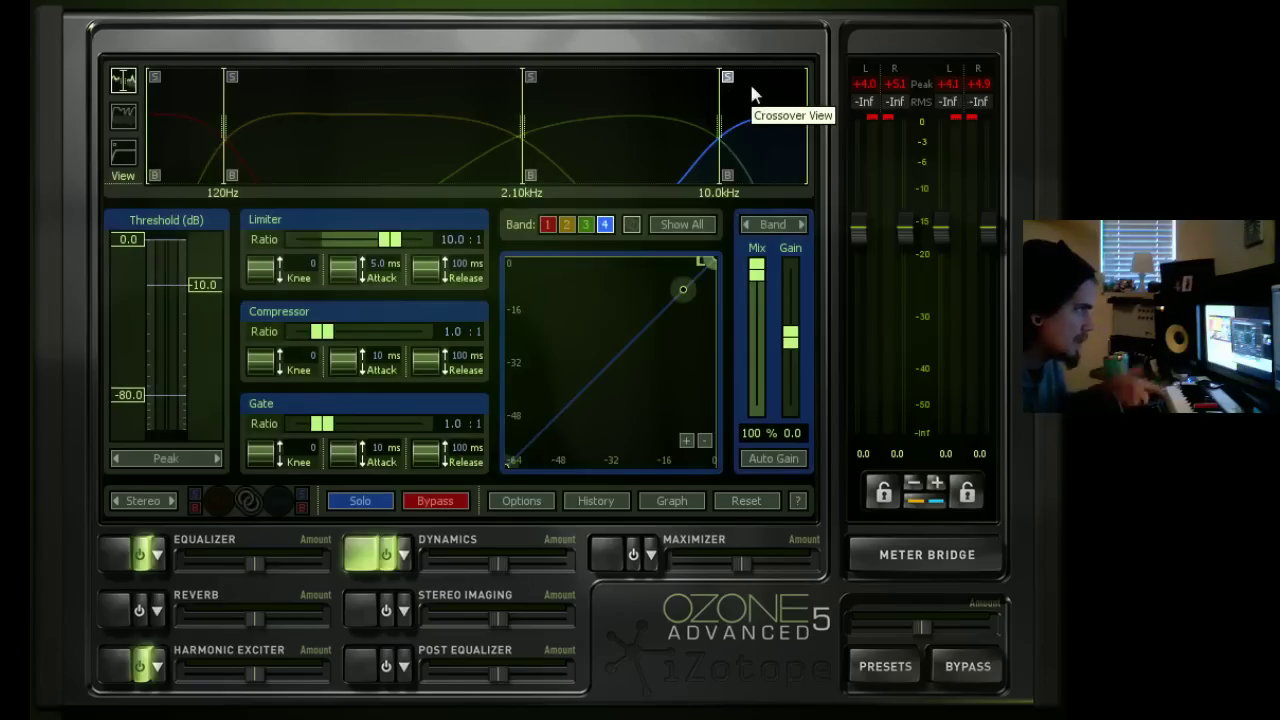
key(space)
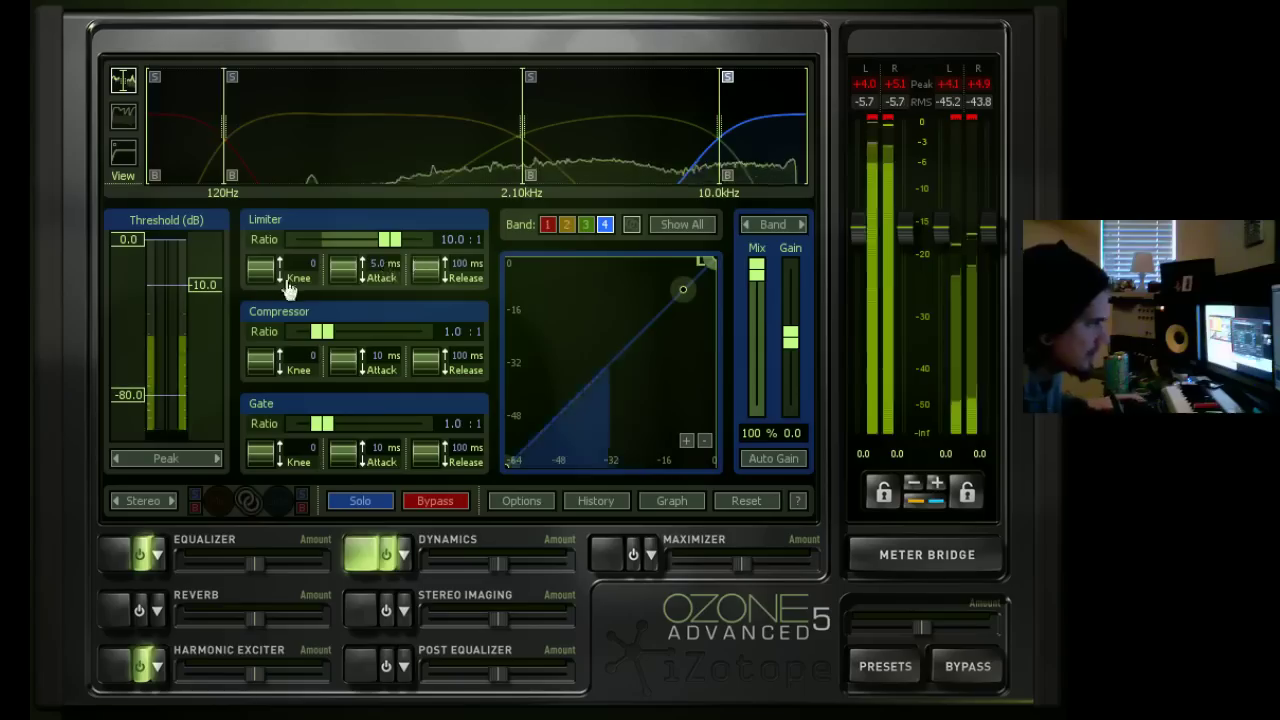
drag(125, 241, 207, 343)
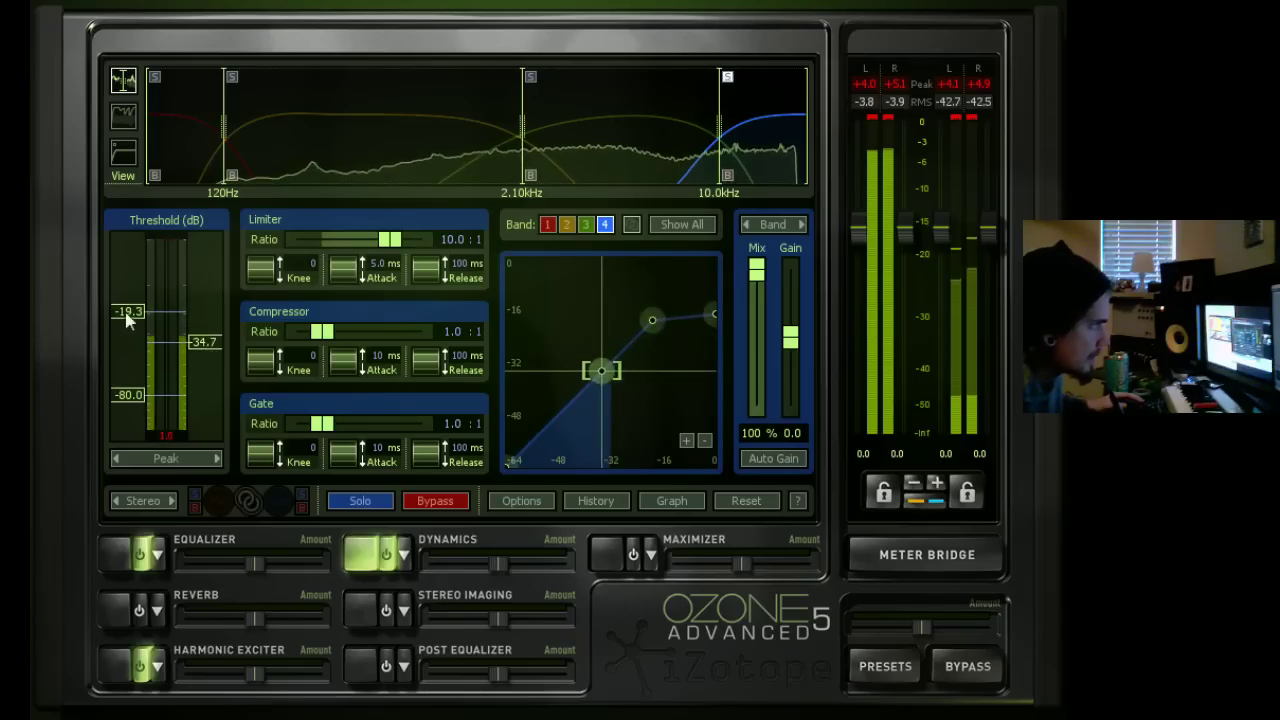
drag(128, 312, 128, 327)
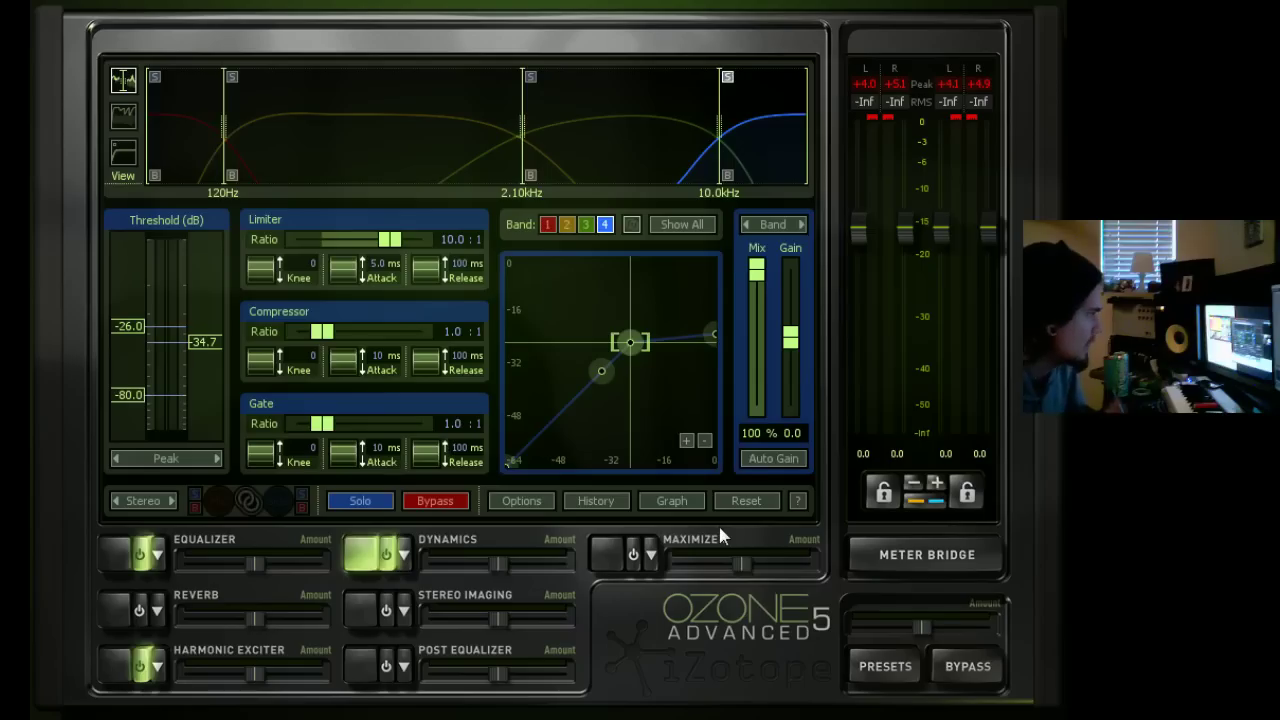
Enable the Stereo Imaging module, clear band 4's solo, and check the Phase options before returning to Offset.
click(358, 610)
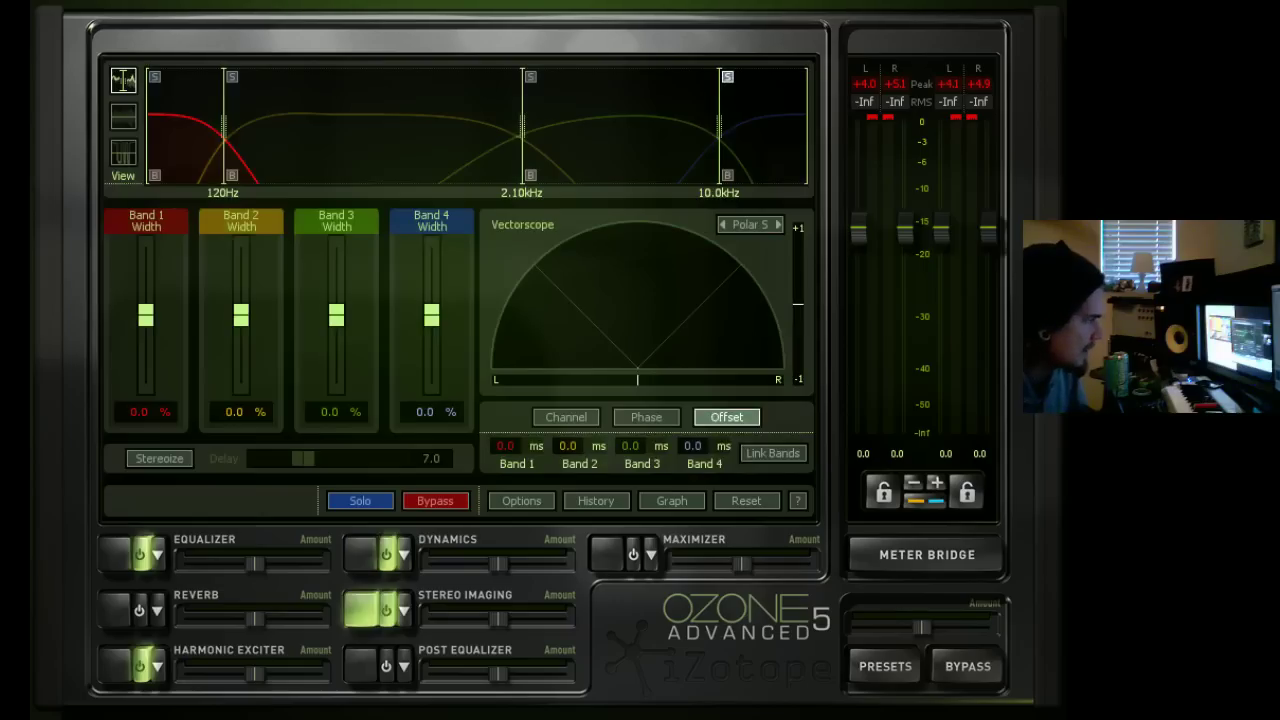
key(space)
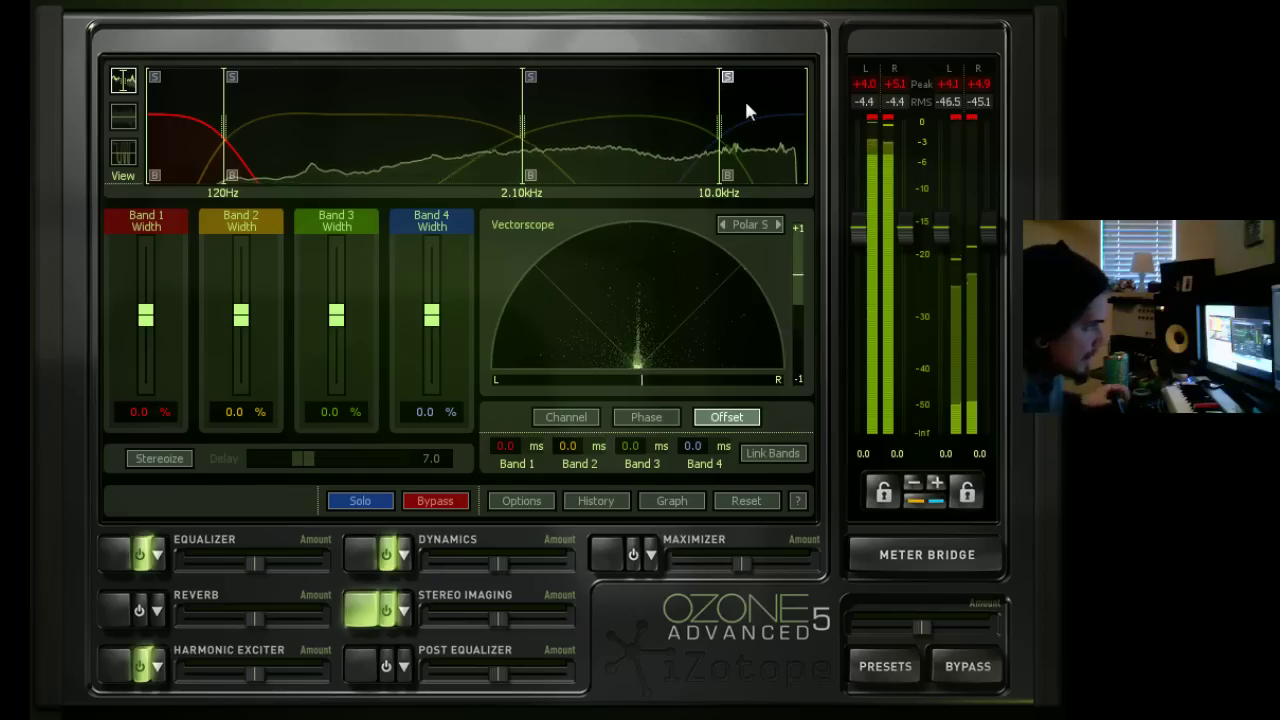
key(space)
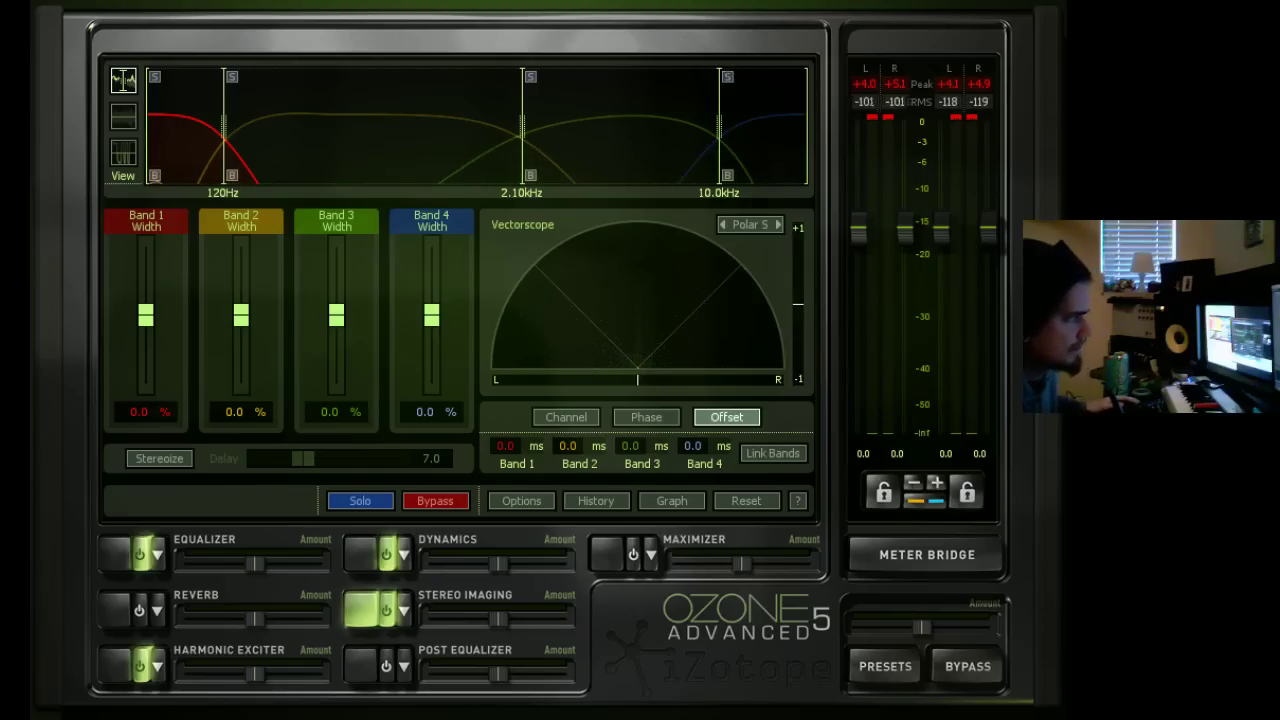
key(space)
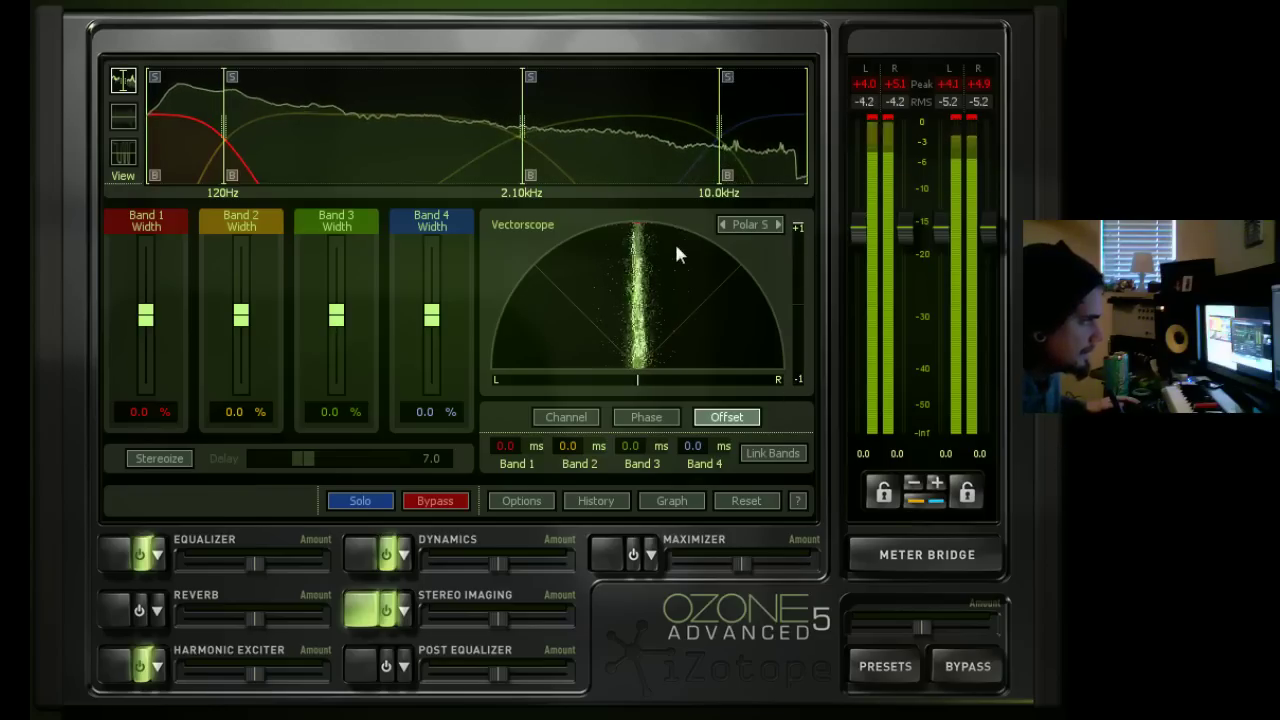
click(646, 417)
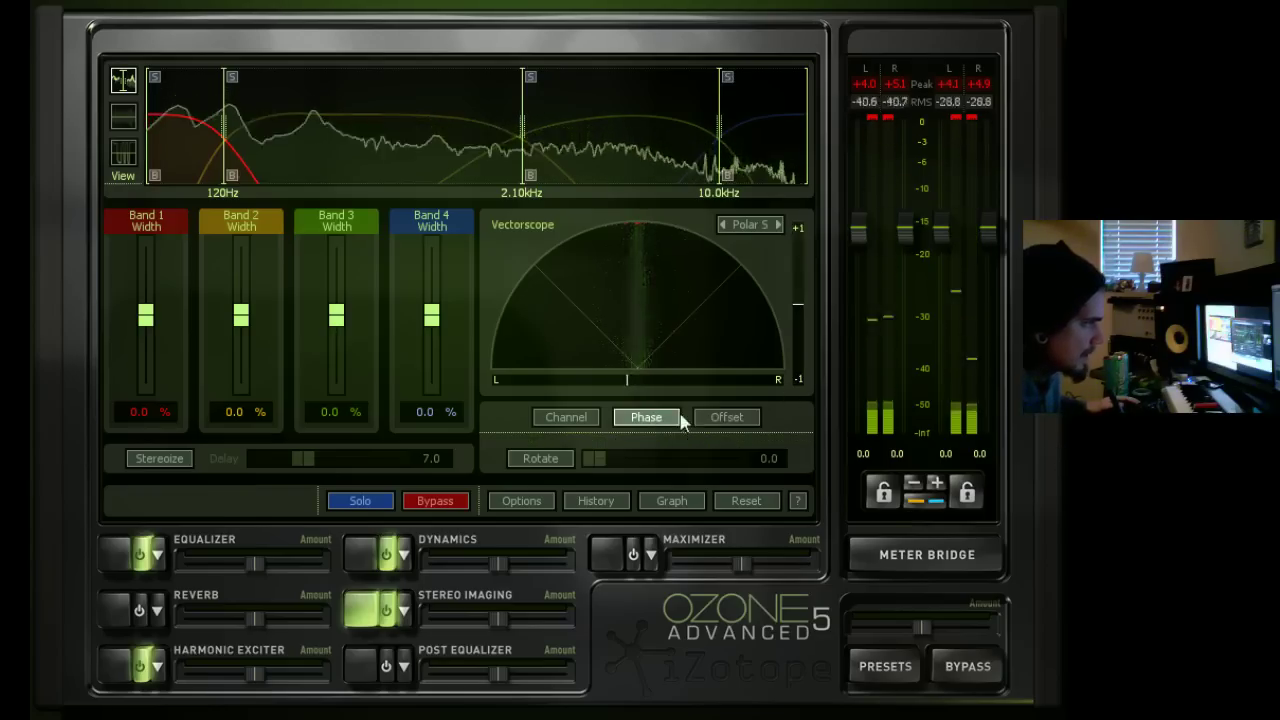
click(727, 417)
key(space)
Compare the vectorscope display modes during playback and leave it on Polar L.
click(748, 226)
key(space)
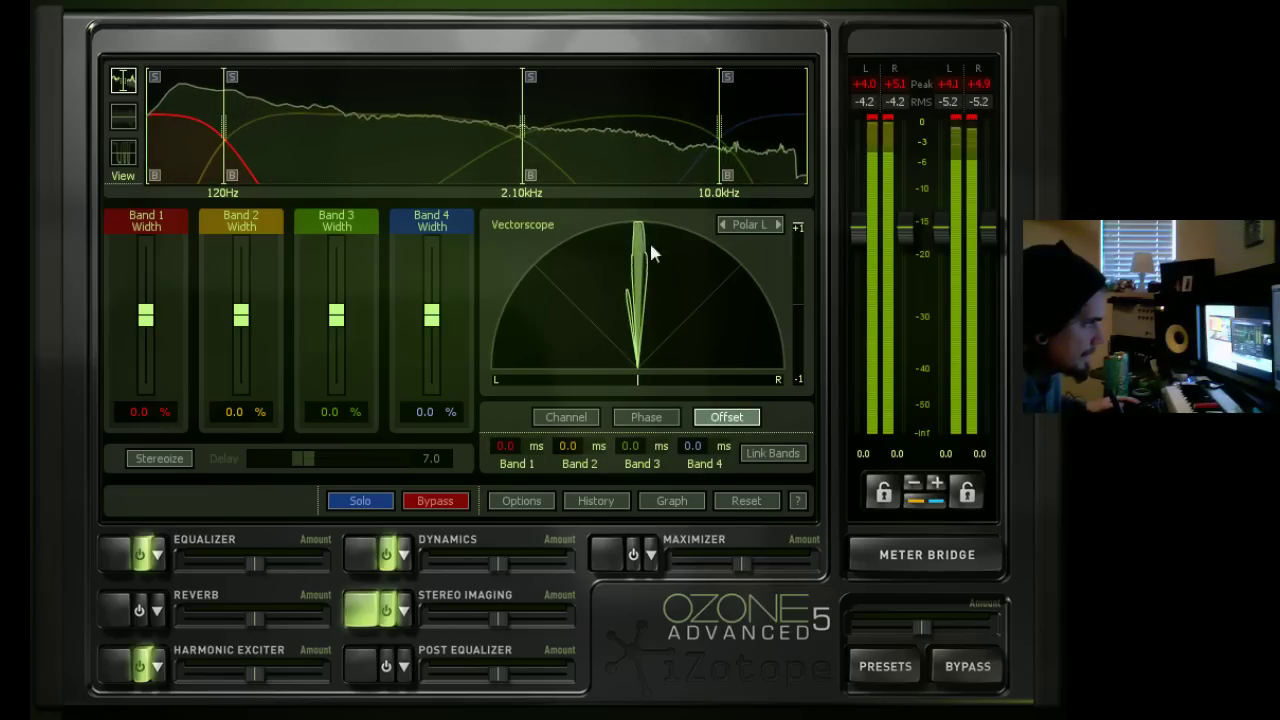
click(740, 229)
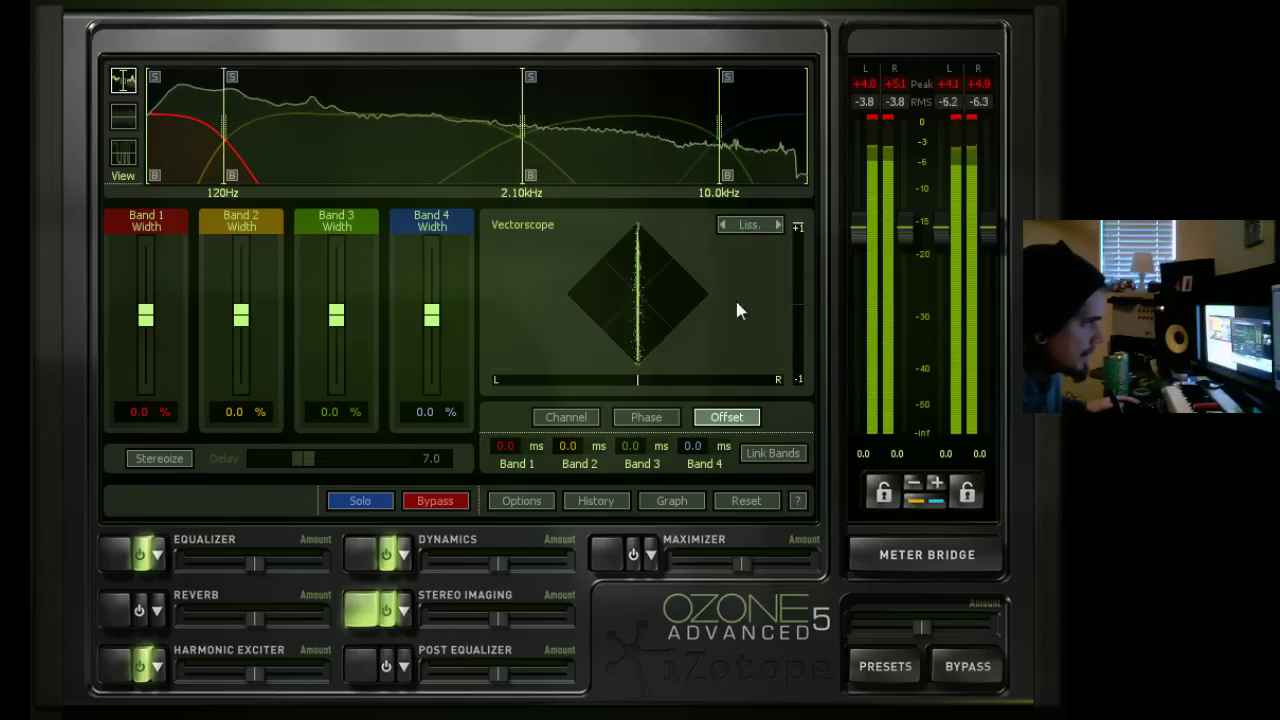
click(740, 225)
click(743, 225)
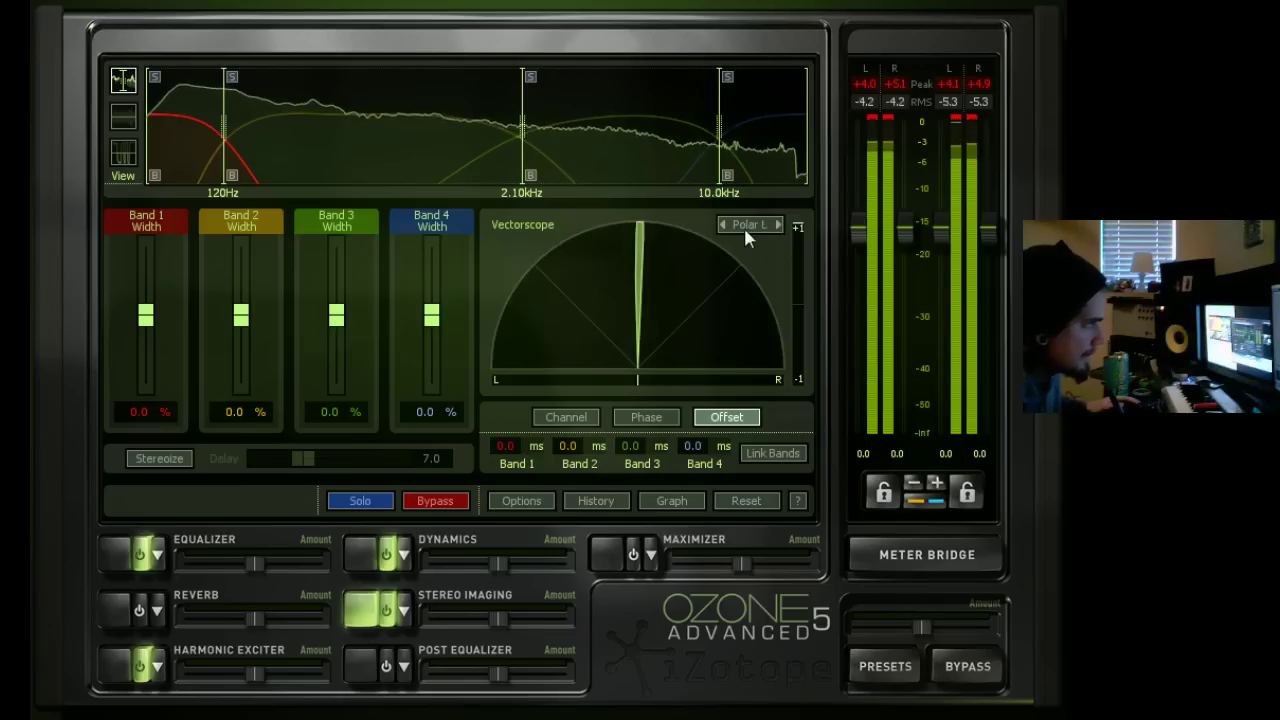
key(space)
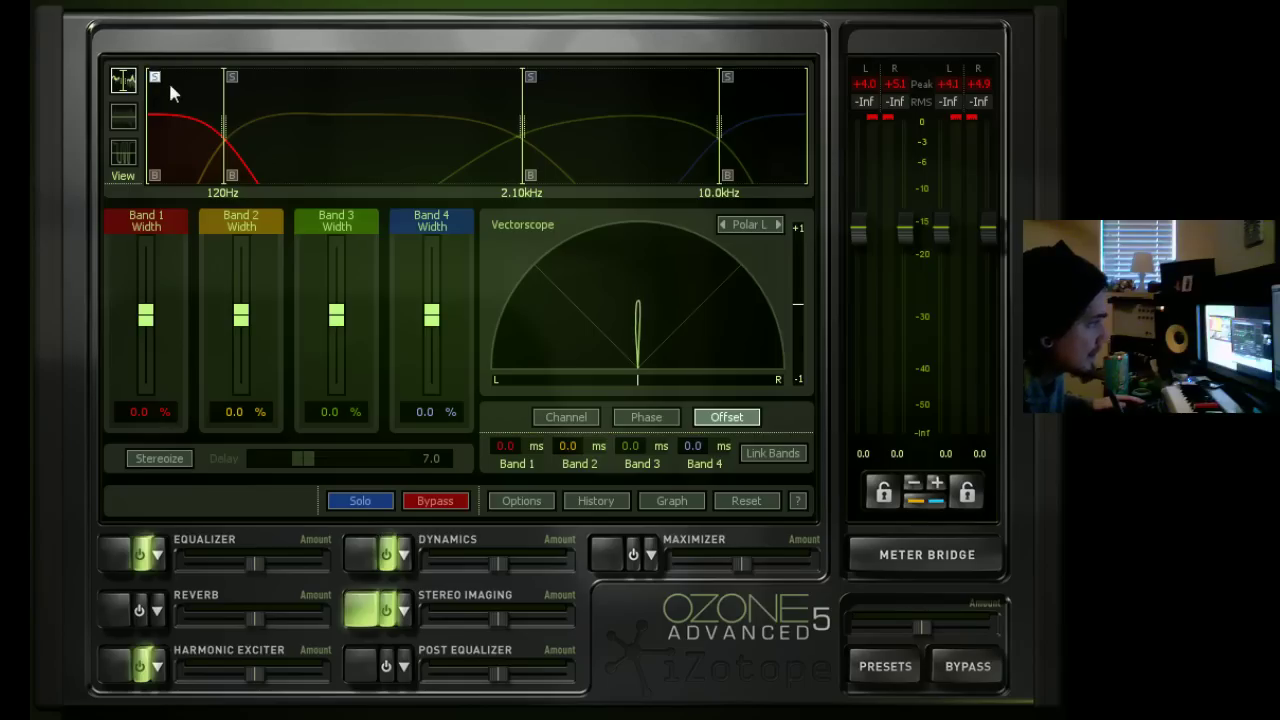
Solo bands 1 and 2, and set band 1's stereo width to -100.0% and band 2's to -35.9%.
key(space)
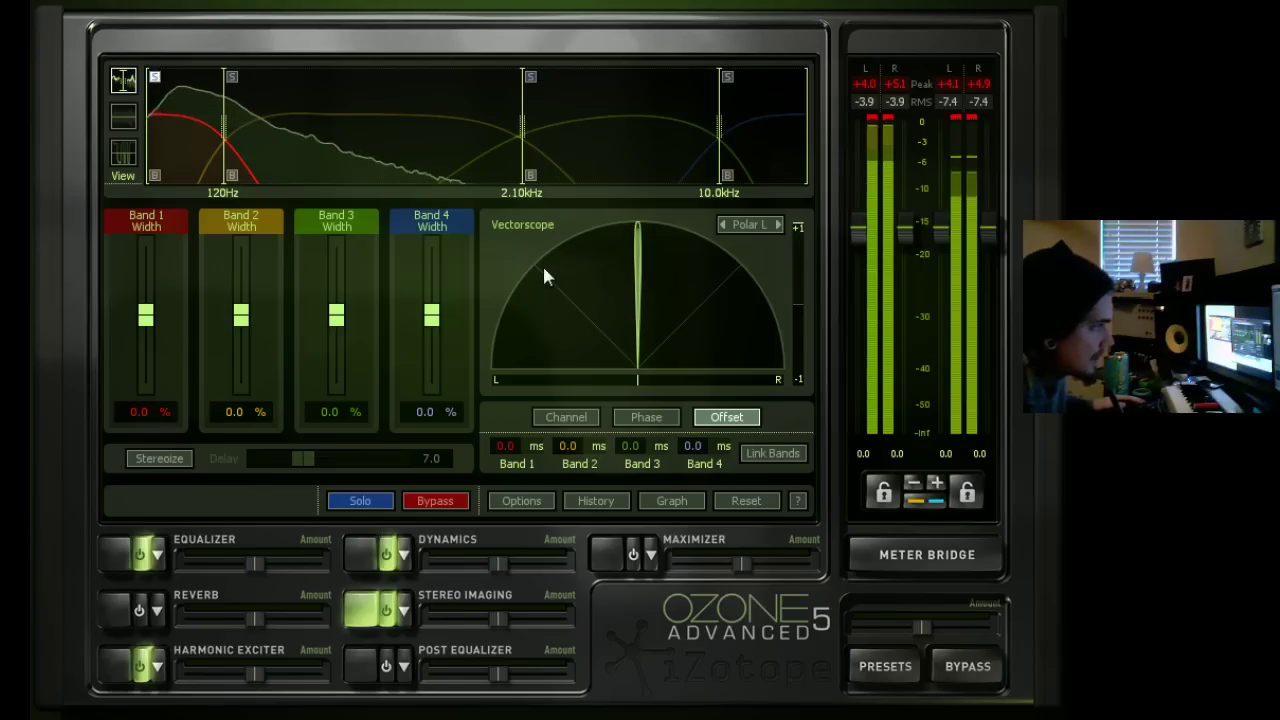
drag(146, 316, 146, 388)
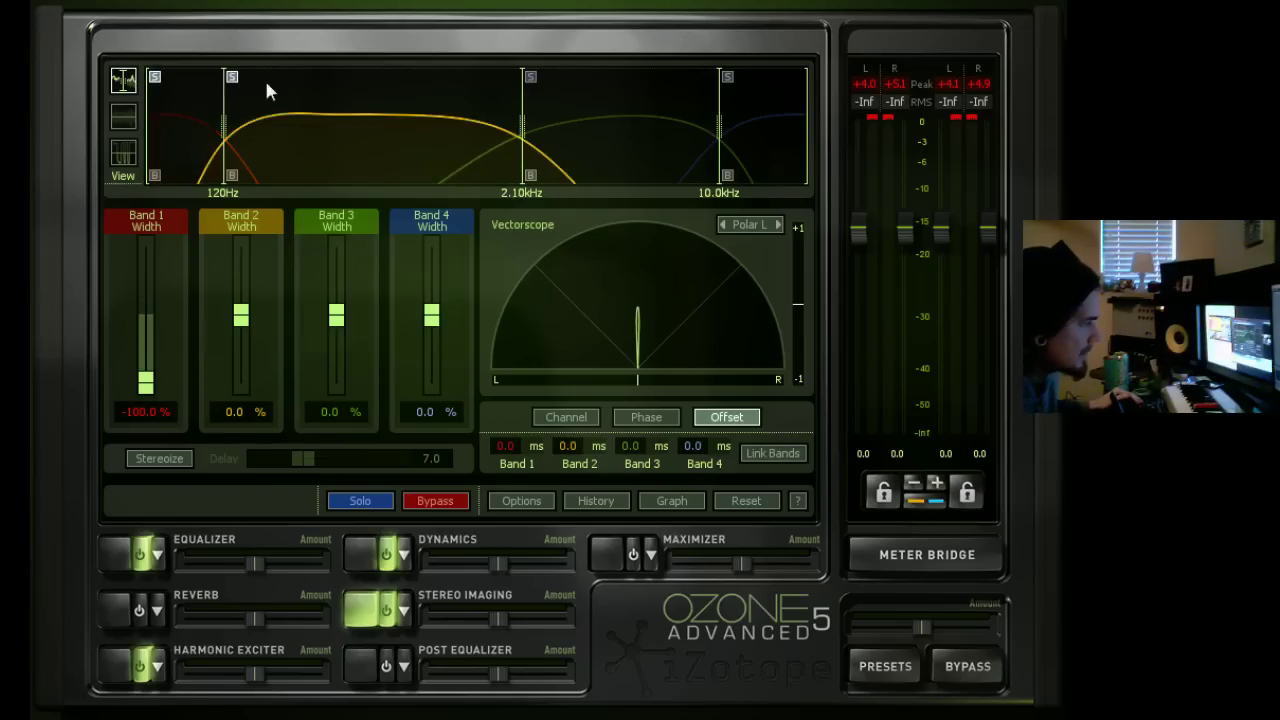
drag(239, 322, 240, 351)
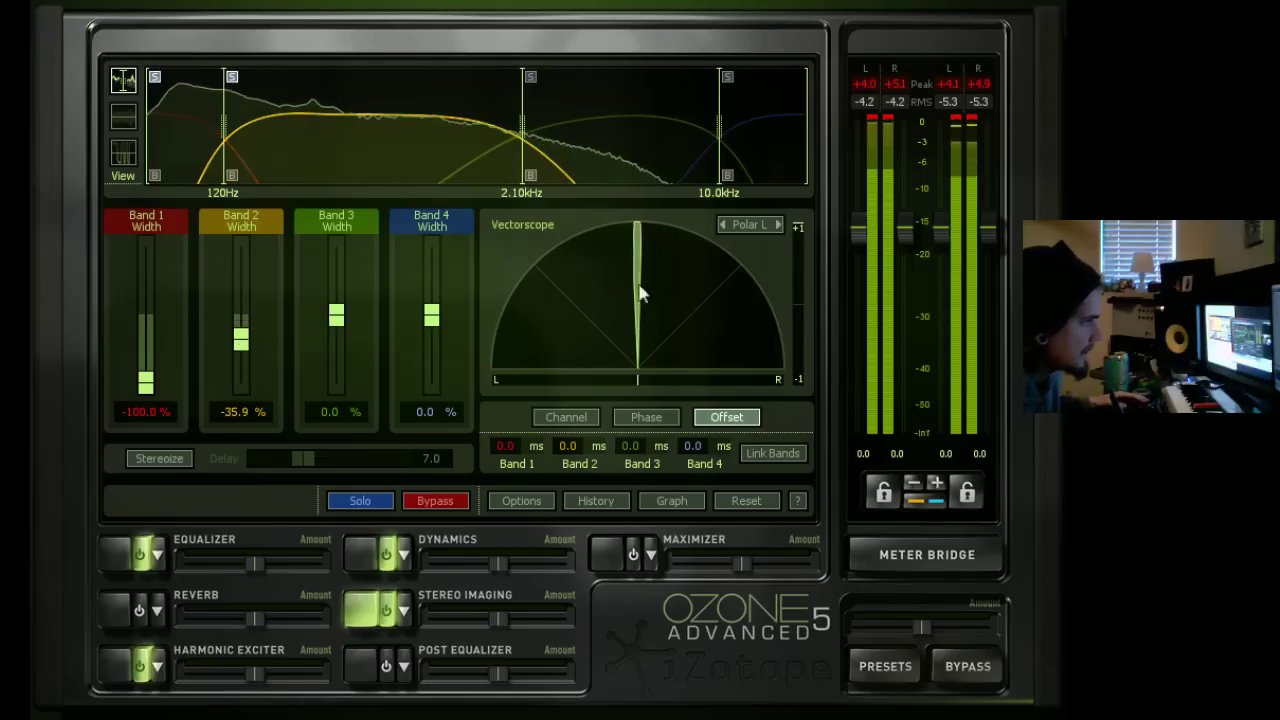
key(space)
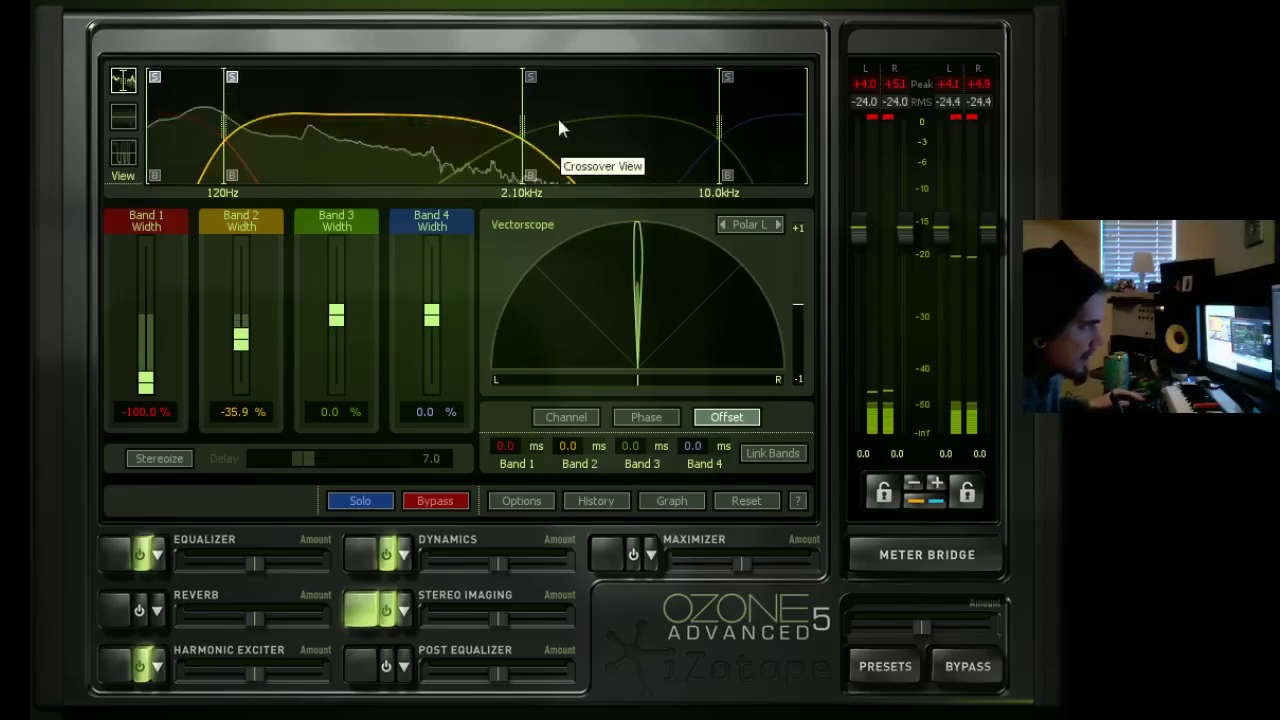
Widen band 3's stereo image to 39.1% and band 4's to 46.9%.
drag(336, 316, 336, 287)
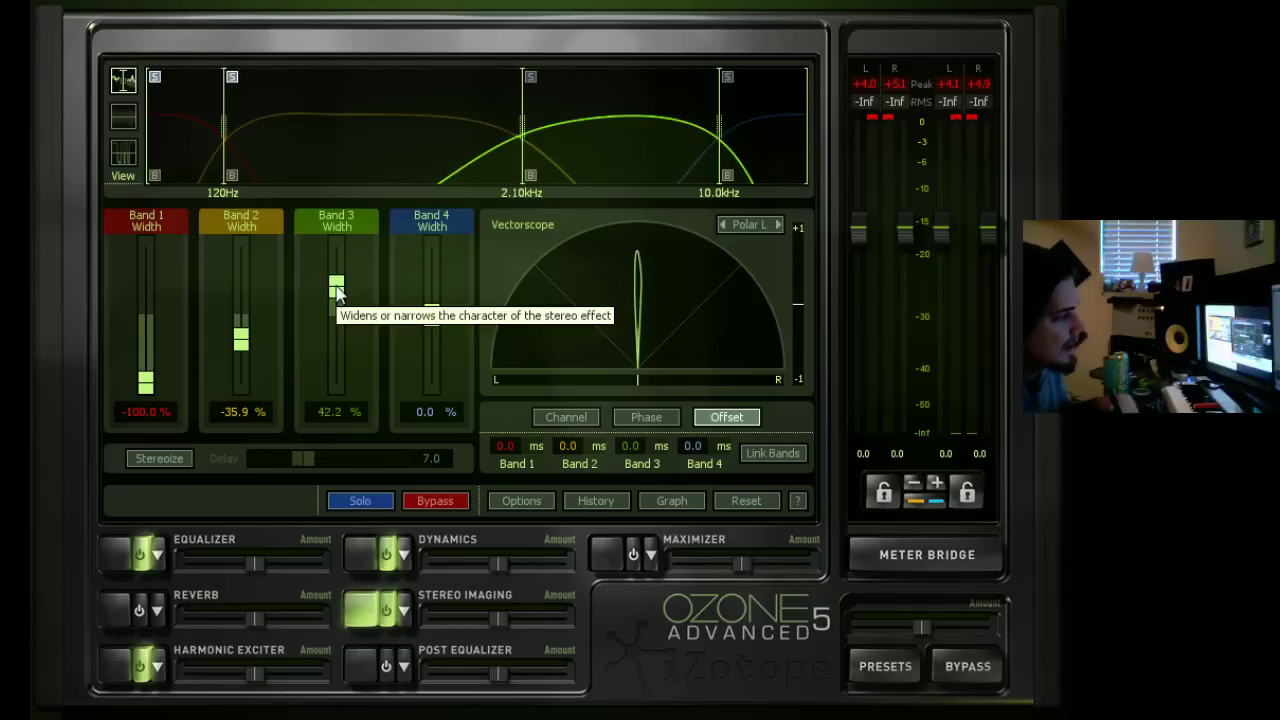
drag(430, 322, 432, 315)
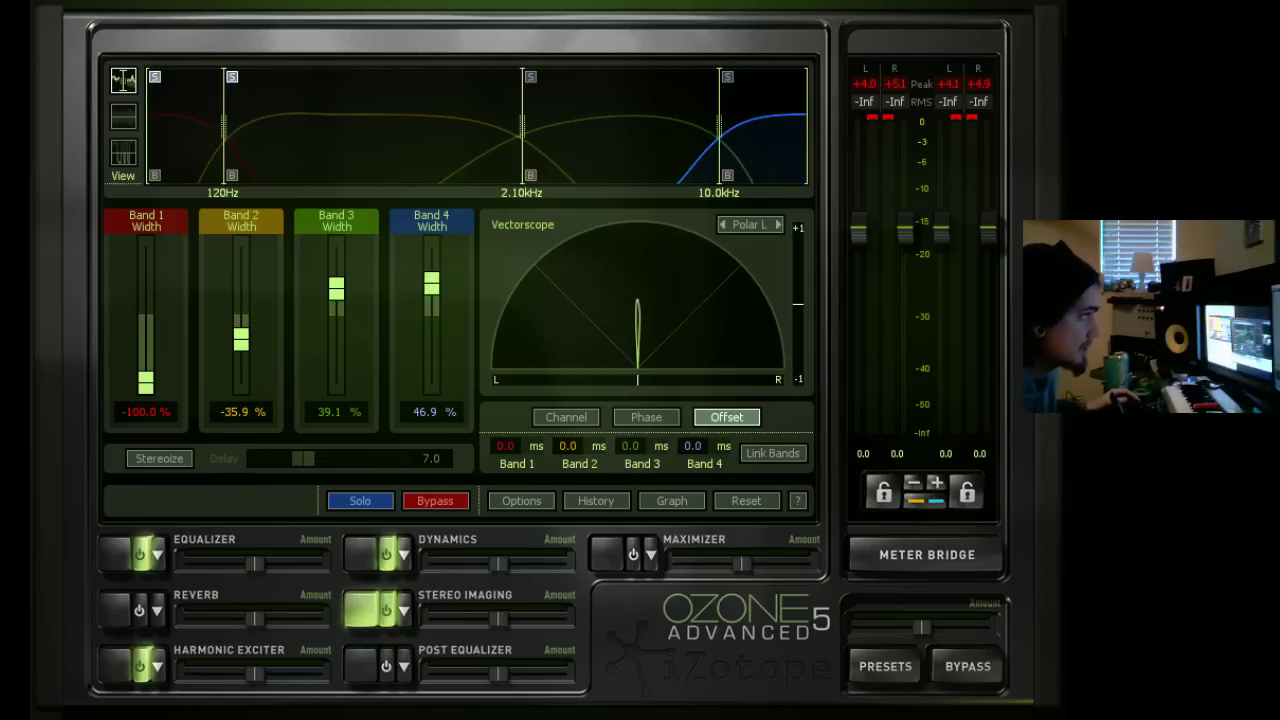
Switch the vectorscope to Polar S during playback, and raise band 4's stereo width to 54.7%.
key(space)
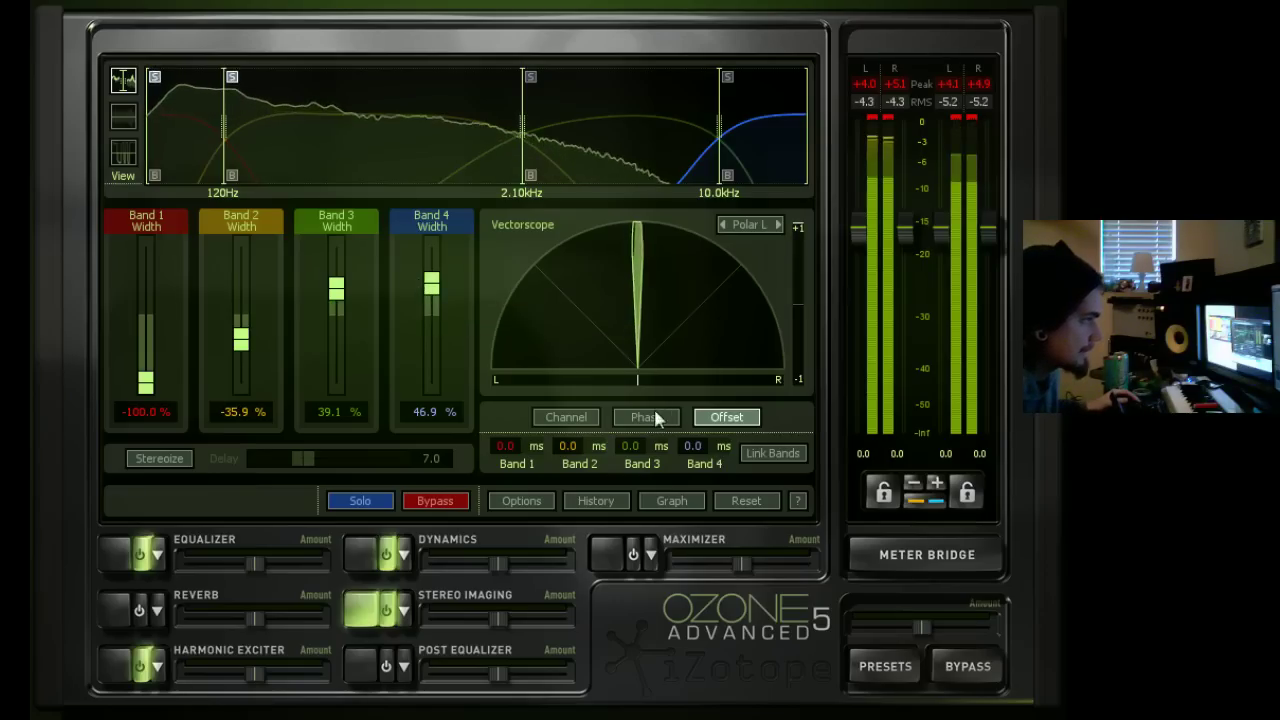
click(727, 230)
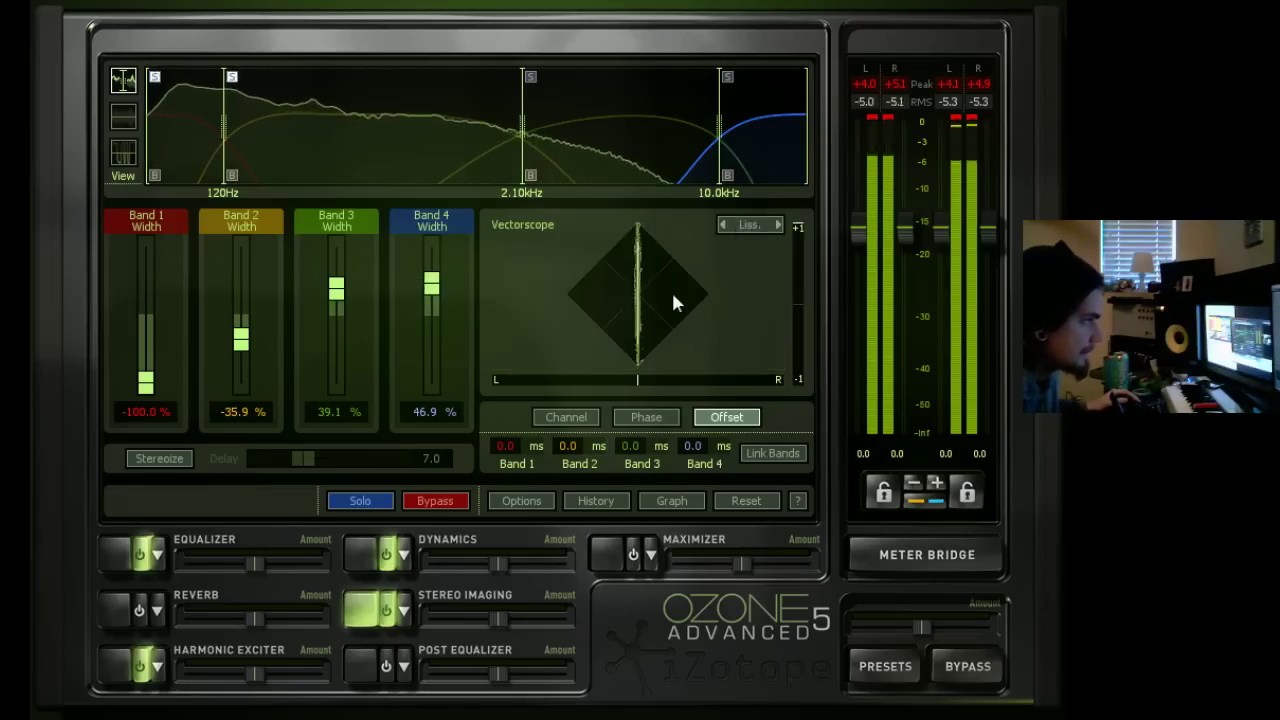
click(743, 226)
drag(431, 288, 430, 278)
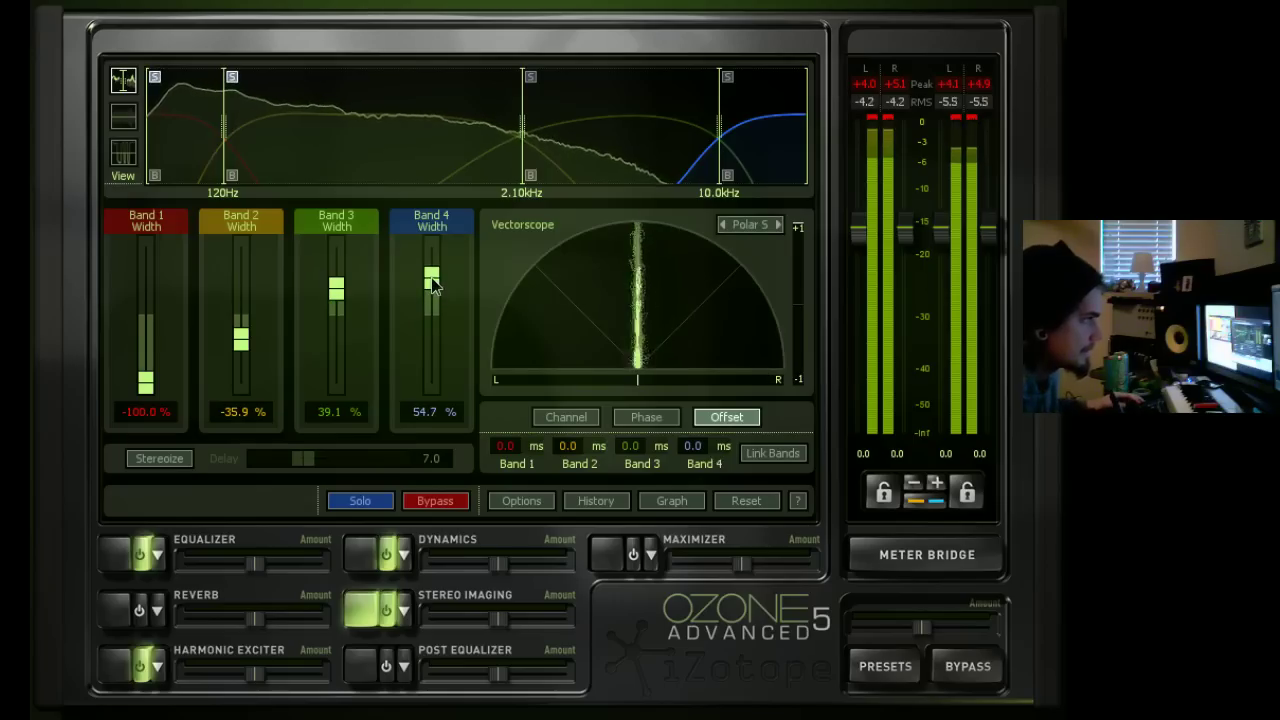
Try the Stereoize effect with its delay at 2.5, and switch the effect off.
click(146, 460)
drag(295, 463, 260, 463)
click(159, 458)
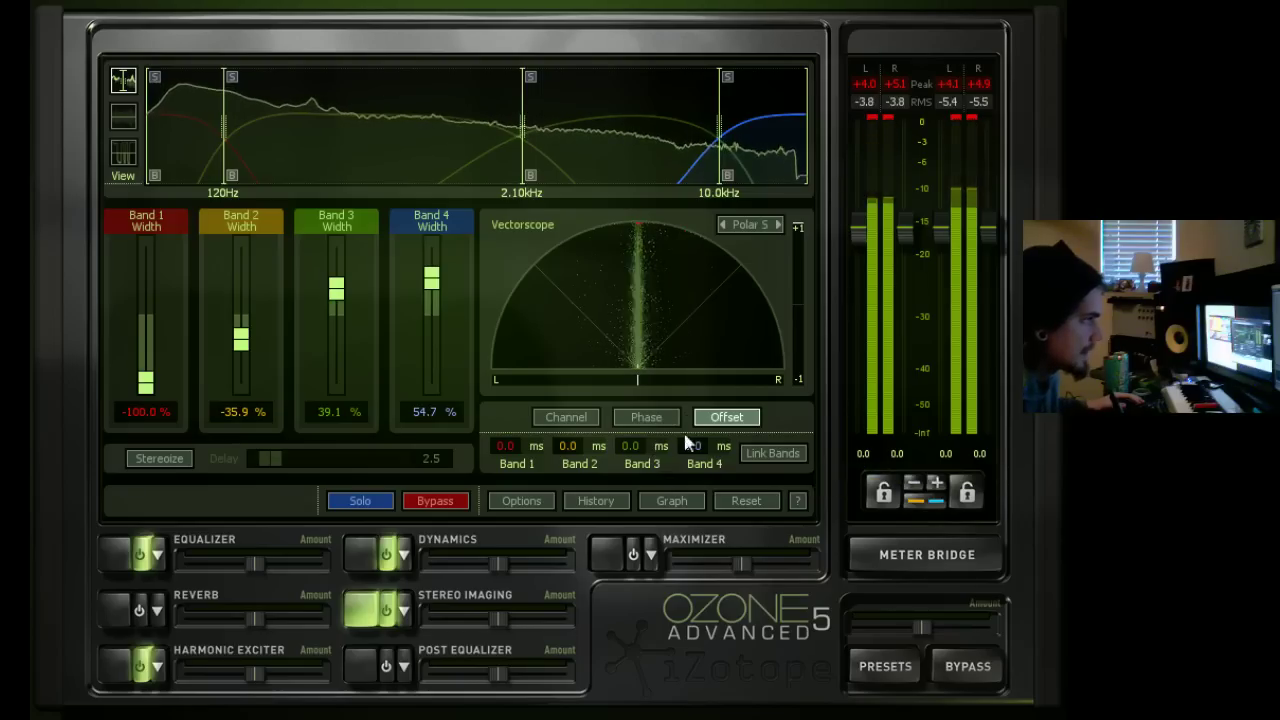
Set band 4's stereo imaging offset to 9.9 ms, and play the track to hear it.
key(space)
drag(697, 455, 738, 418)
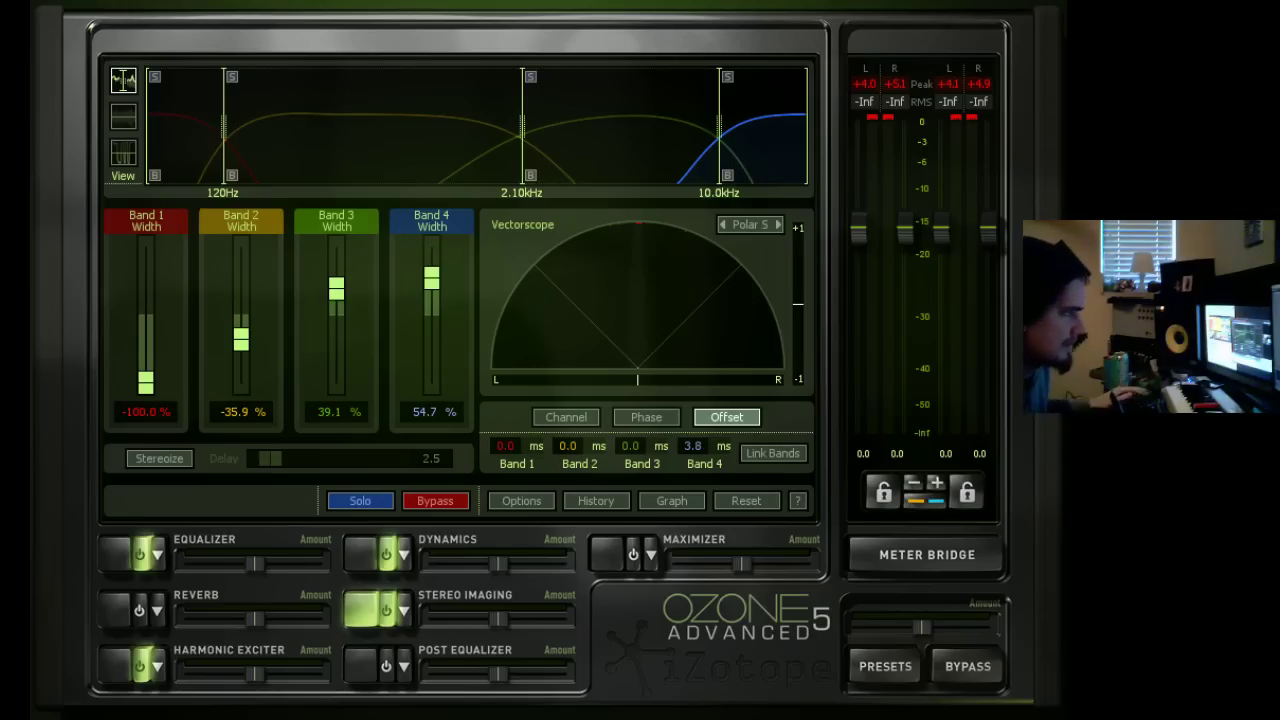
drag(700, 449, 709, 383)
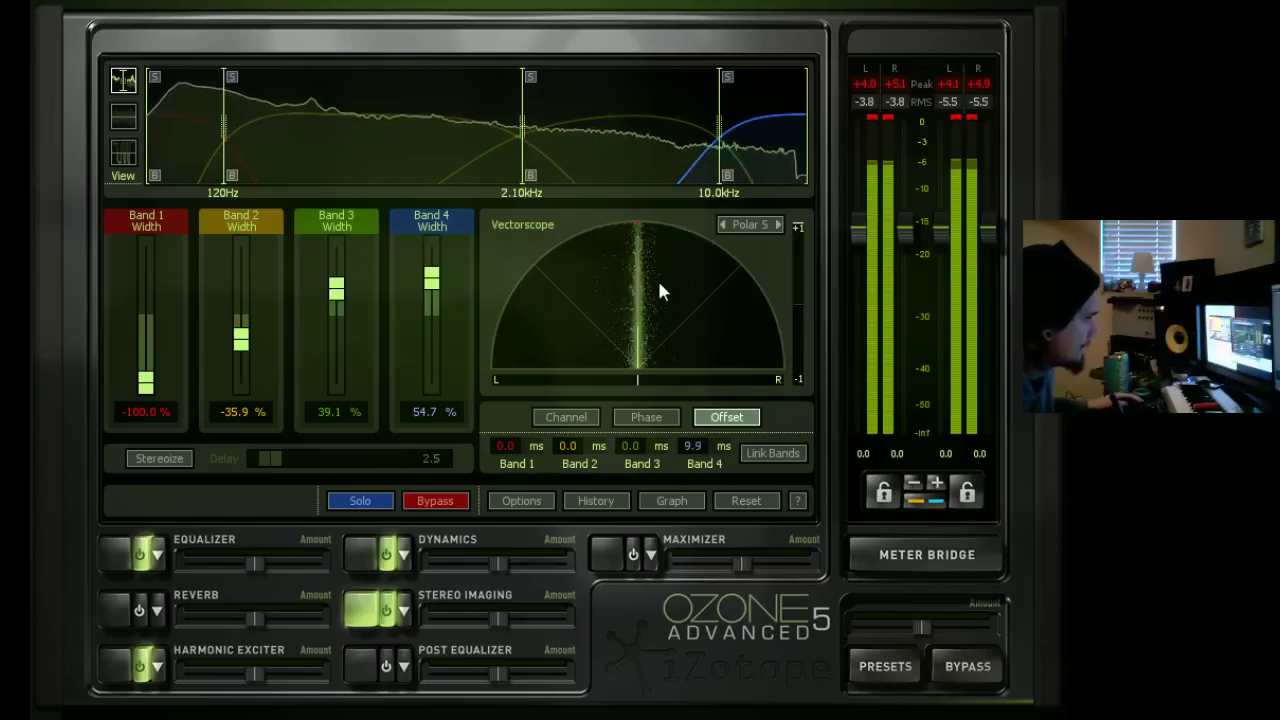
Enable and open the Post Equalizer, and play the track briefly to check its spectrum.
click(366, 680)
click(363, 680)
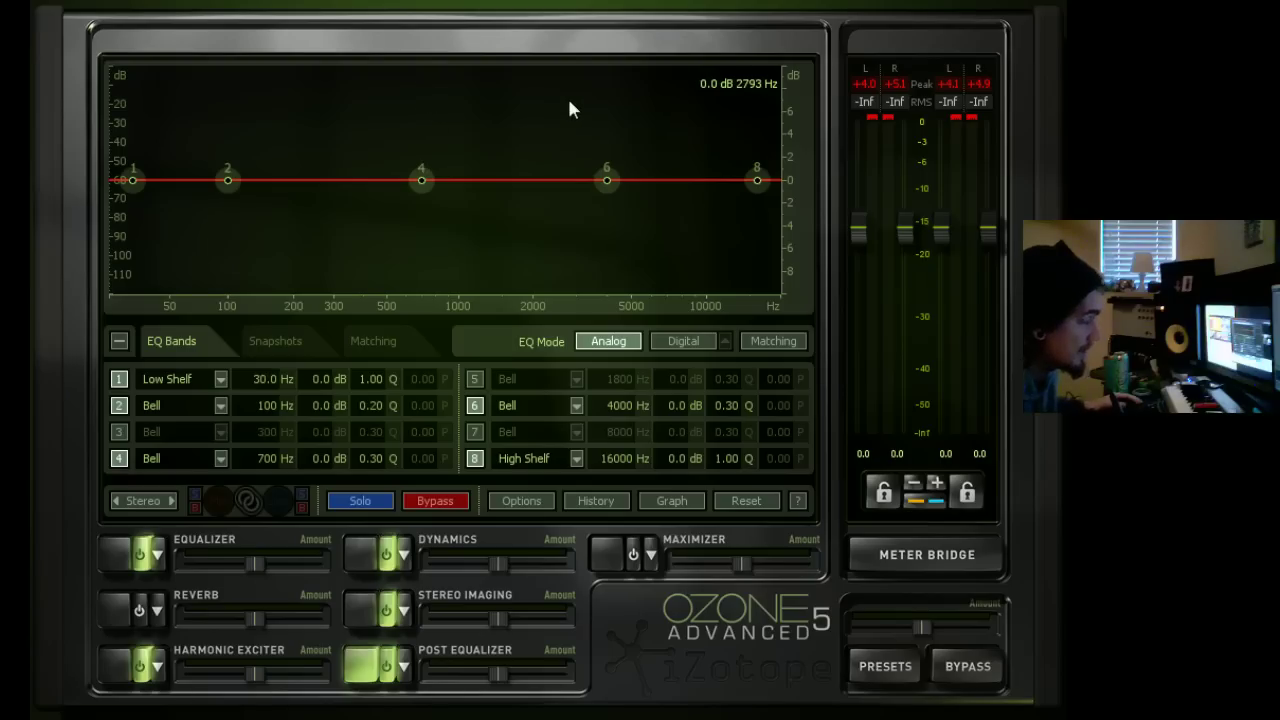
key(space)
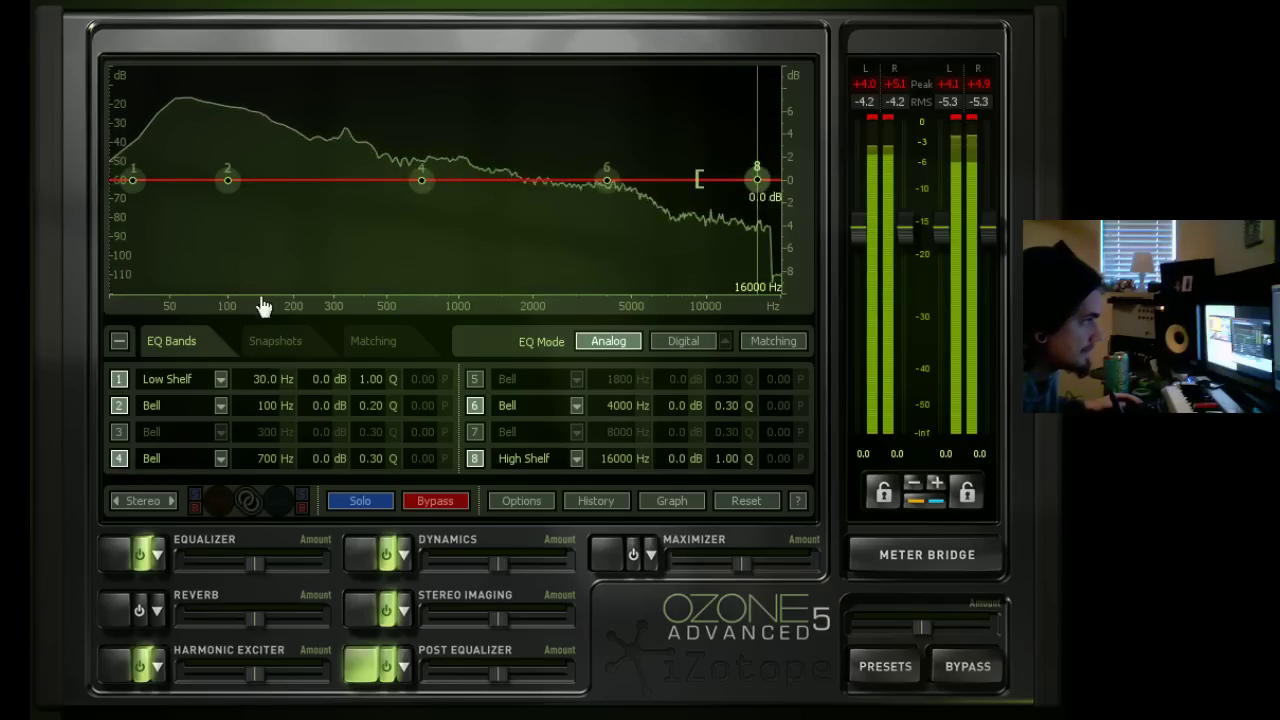
key(space)
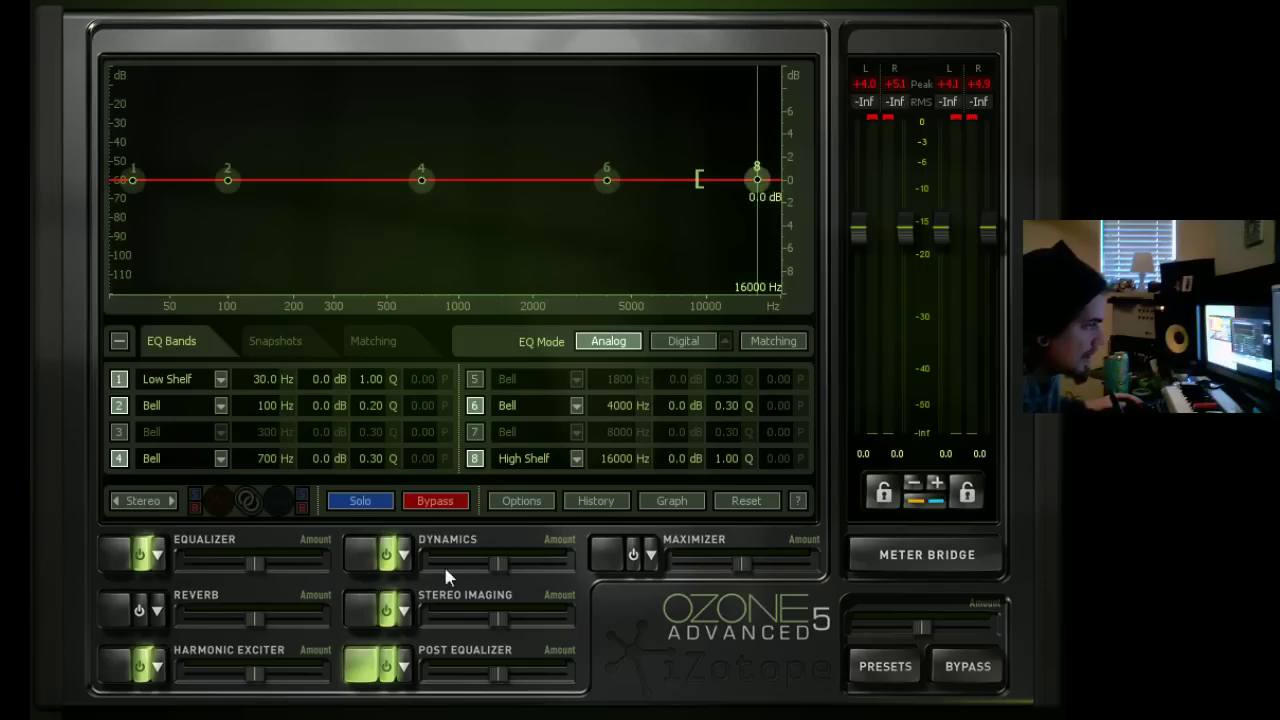
Keep the Post Equalizer in Analog mode, and make band 8 a Brickwall lowpass at 17694 Hz.
click(684, 337)
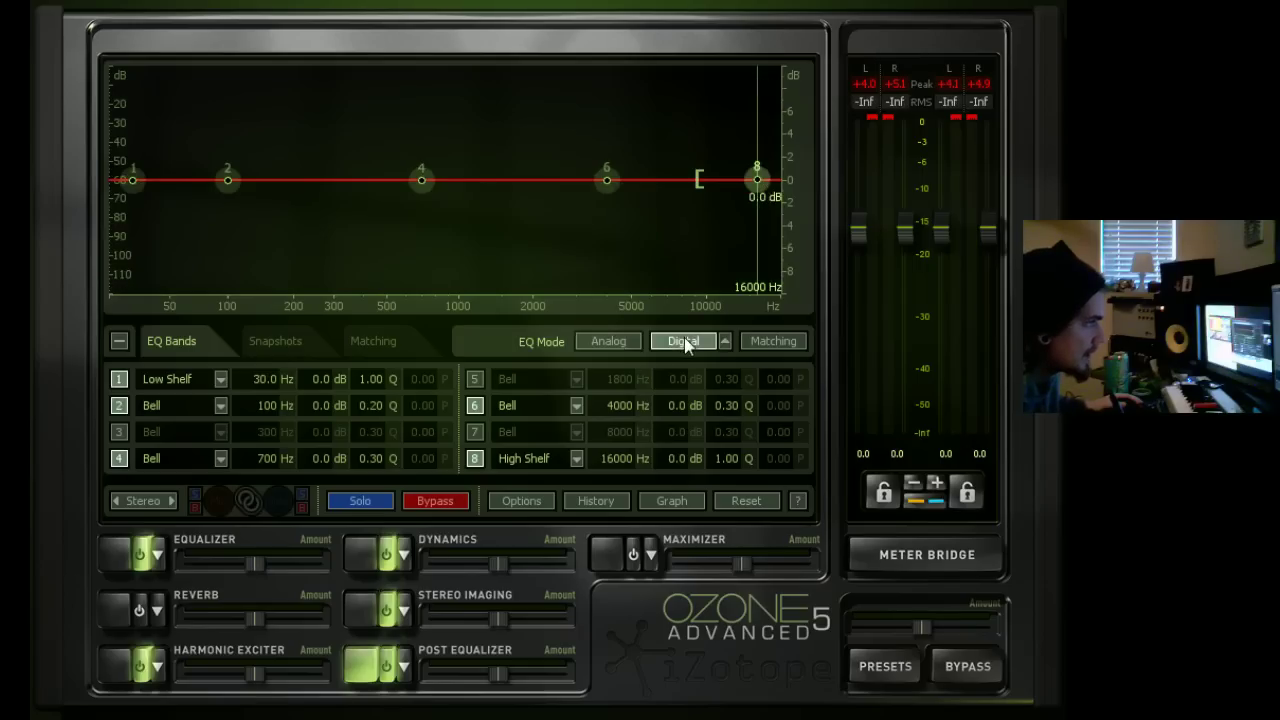
click(633, 340)
click(577, 460)
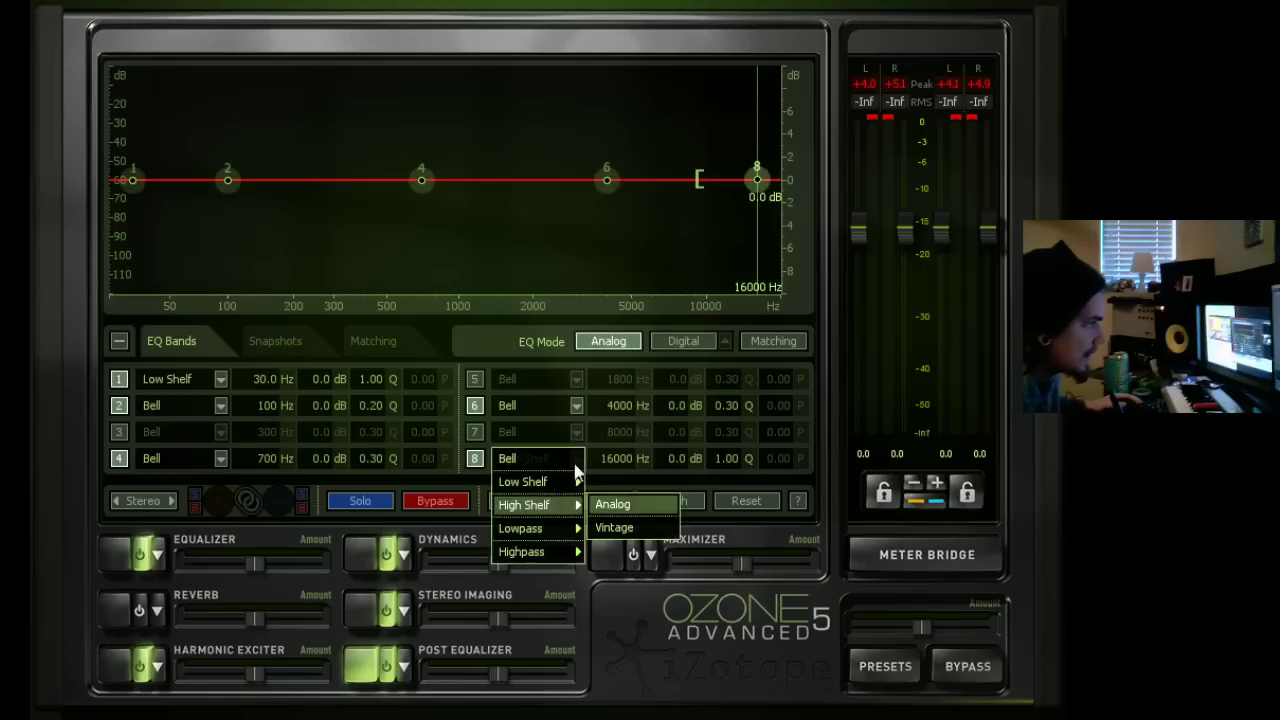
mouse_move(546, 556)
mouse_move(560, 528)
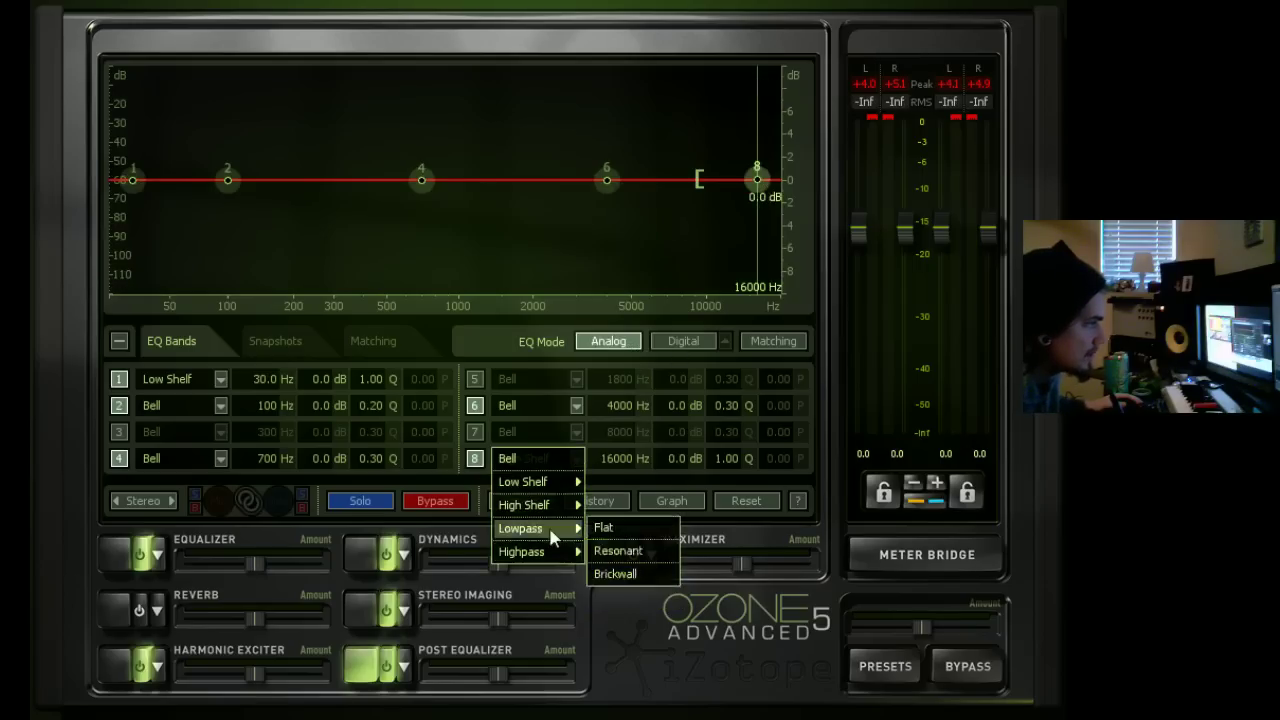
click(628, 573)
drag(757, 180, 768, 180)
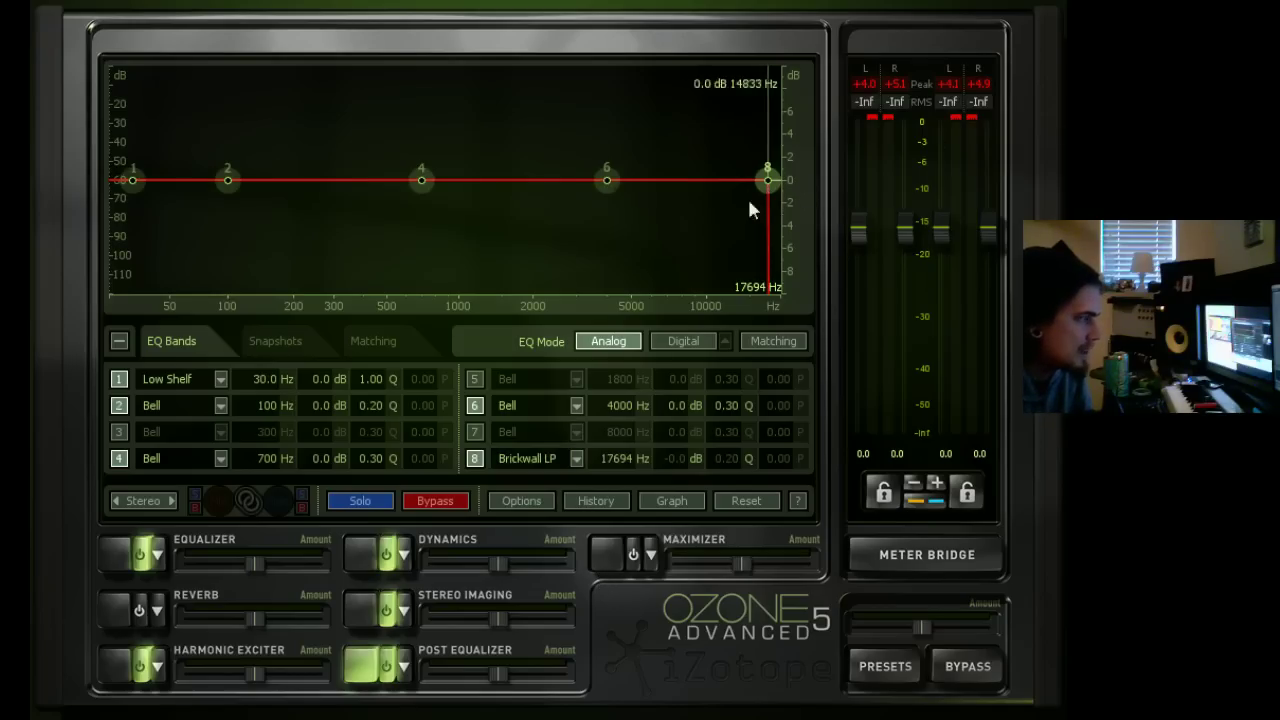
Set the Post Equalizer's band 1 low shelf to 20 Hz, -4.8 dB and Q 24.0, and compare it with the first equalizer.
click(136, 177)
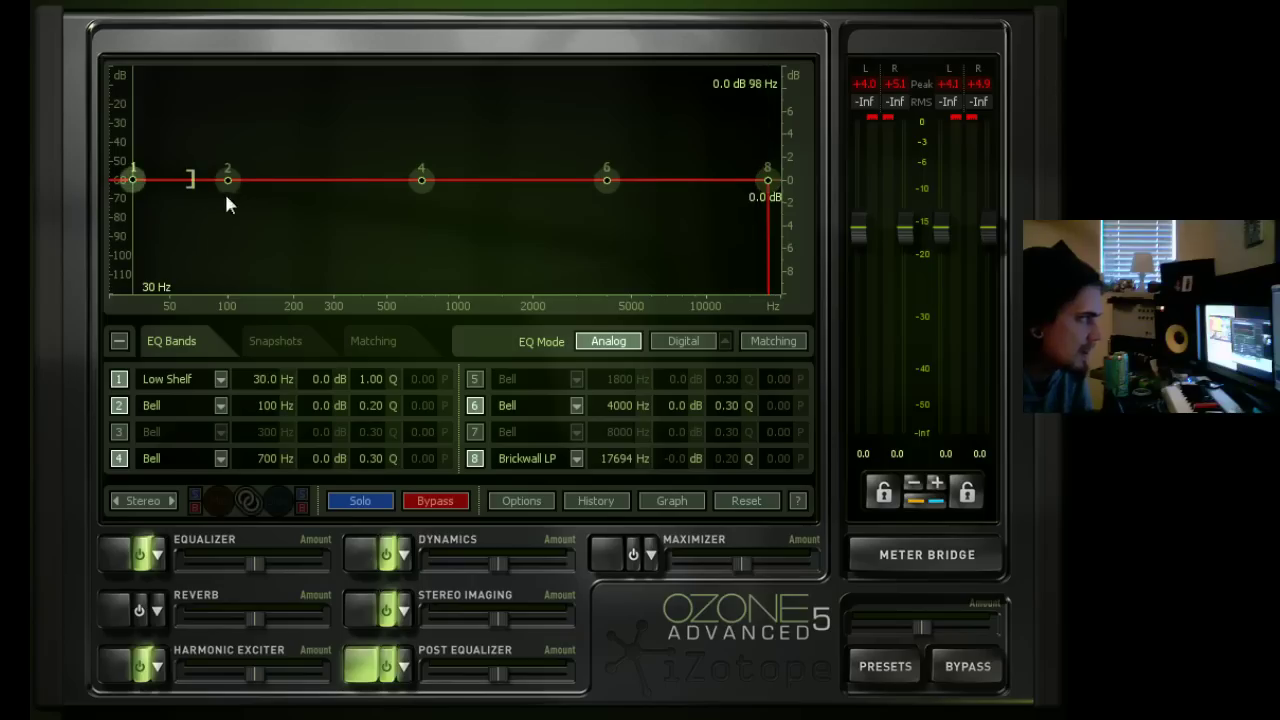
drag(190, 183, 40, 295)
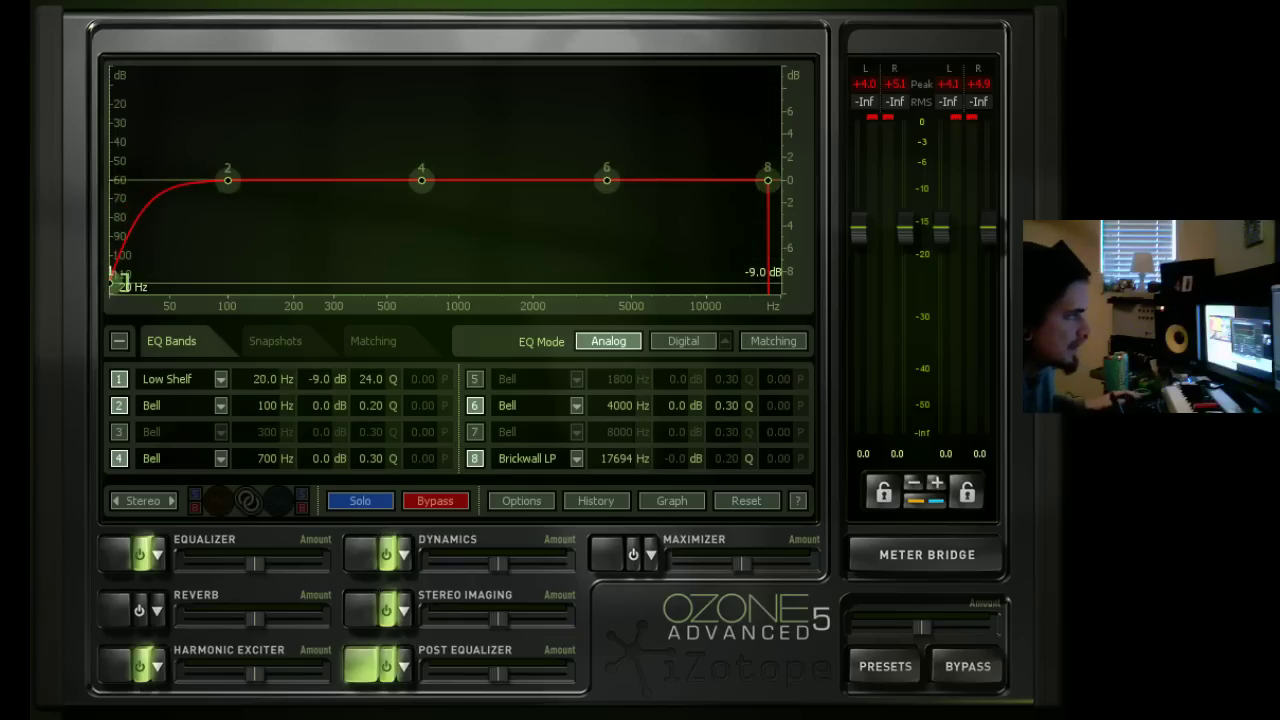
key(space)
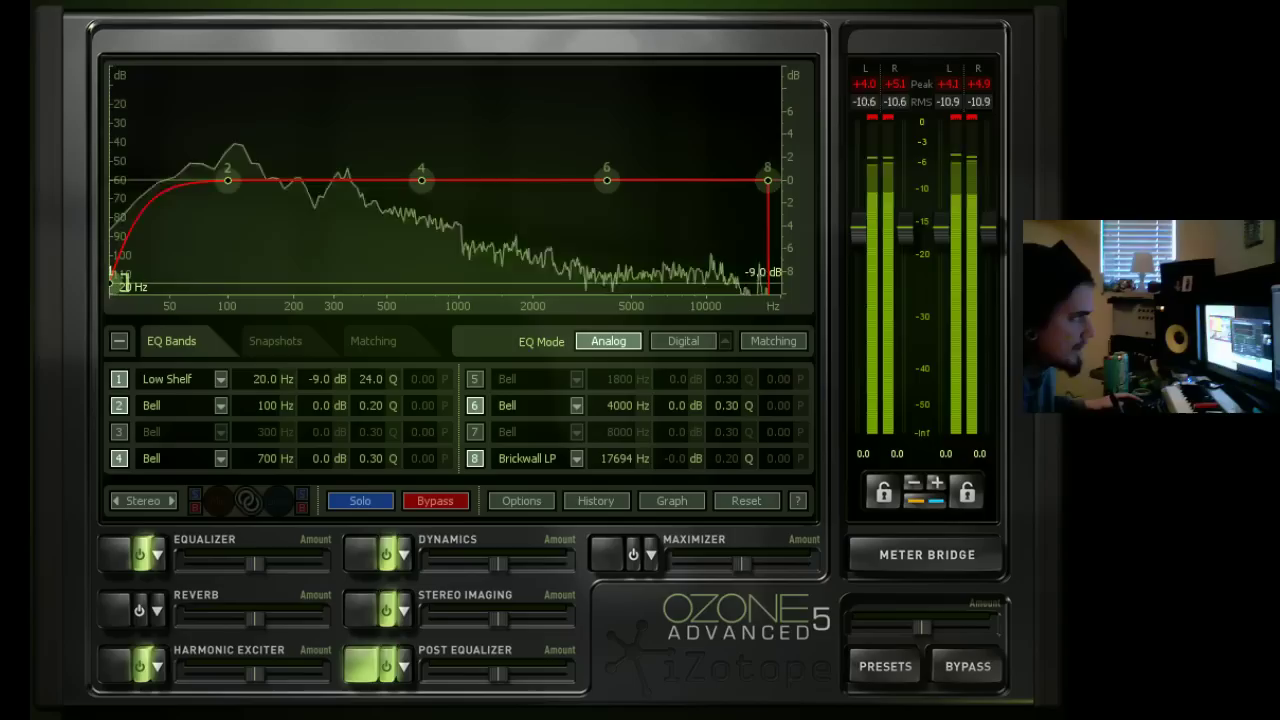
drag(116, 285, 116, 247)
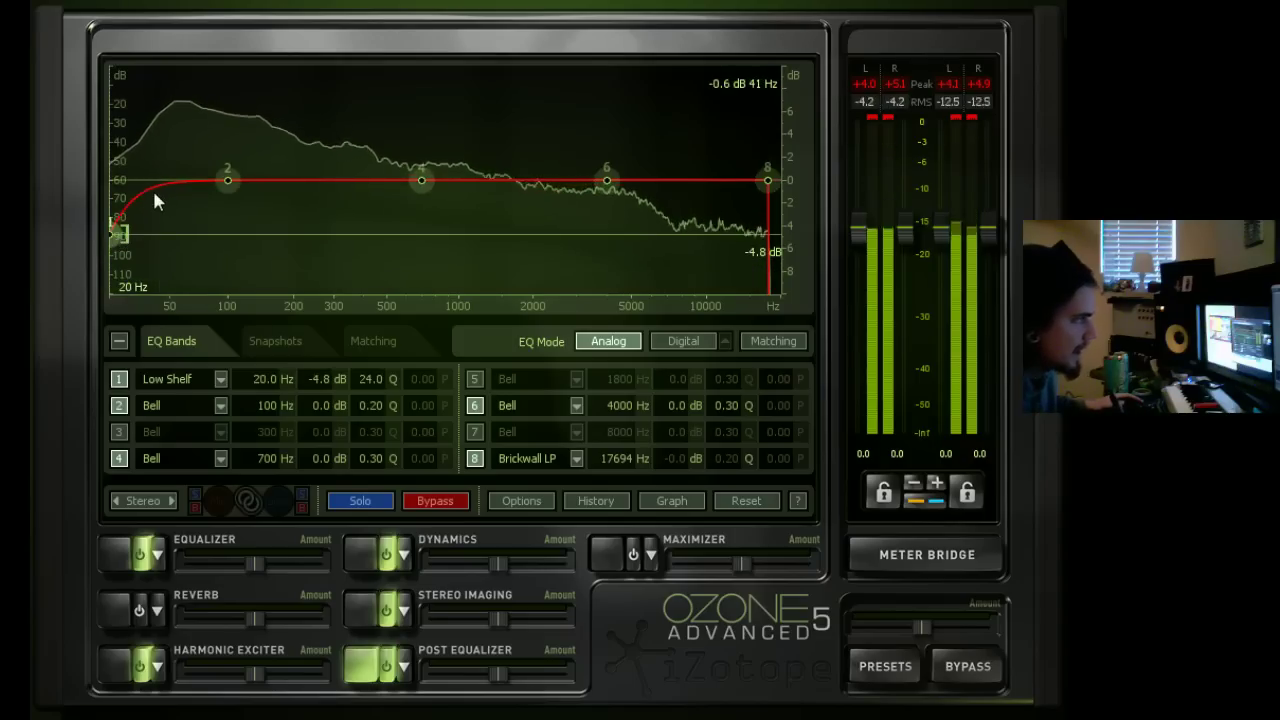
key(space)
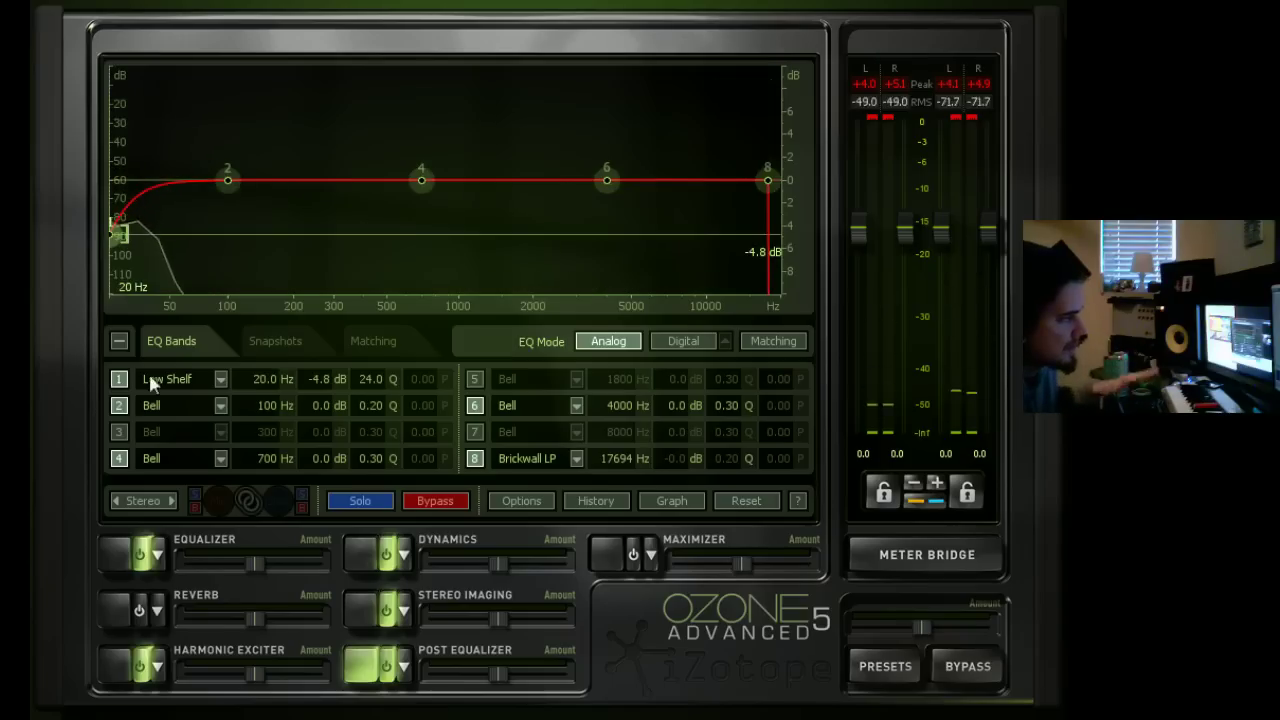
click(125, 560)
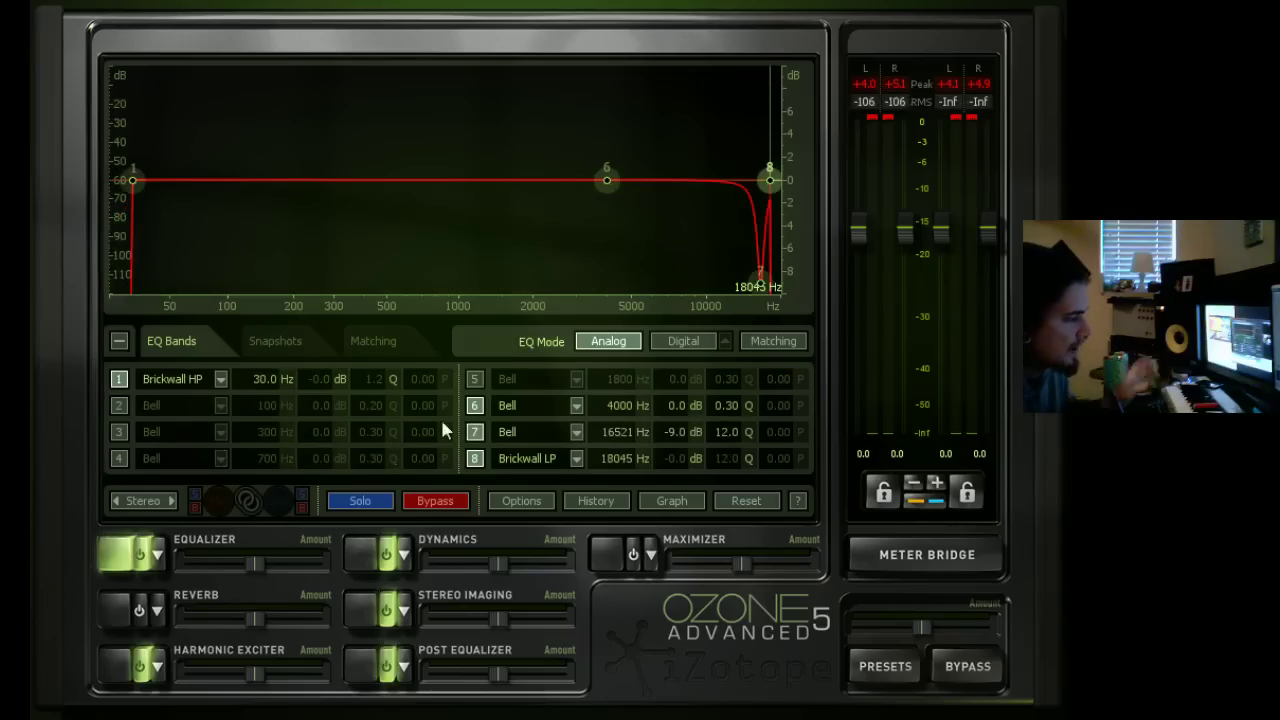
click(370, 662)
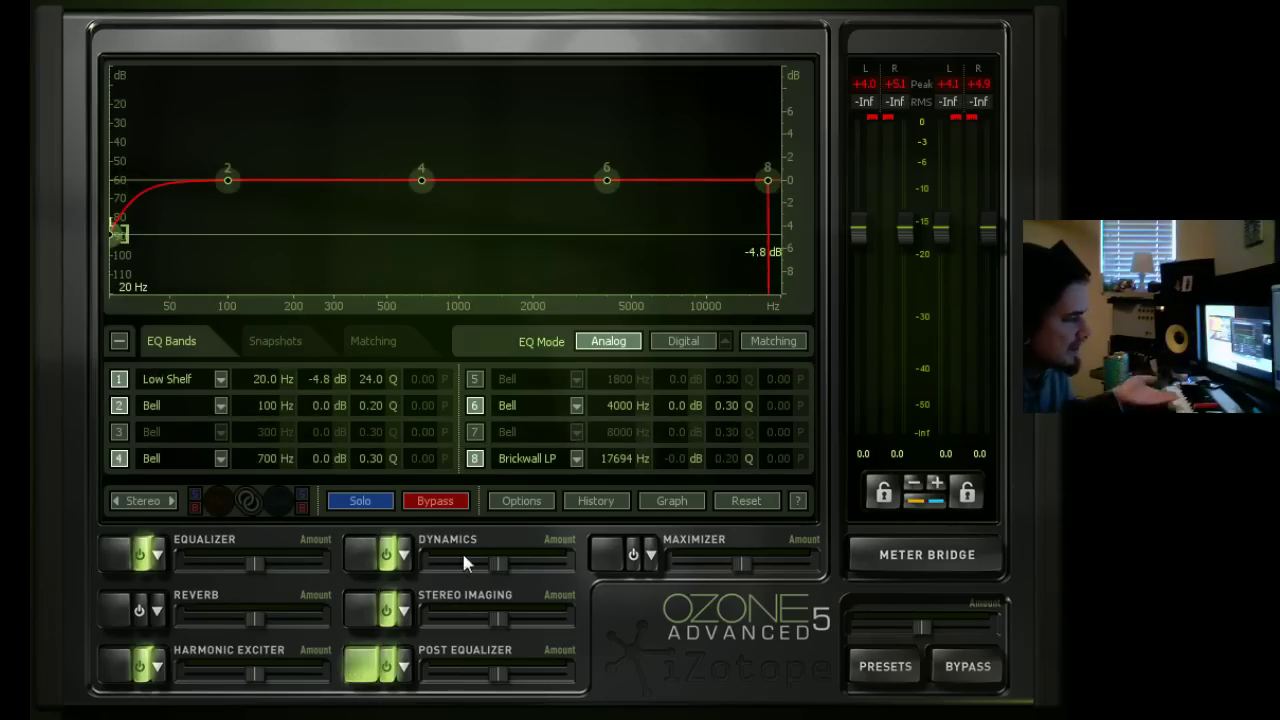
Enable and open the Maximizer, and check its graph views with the track playing briefly.
key(space)
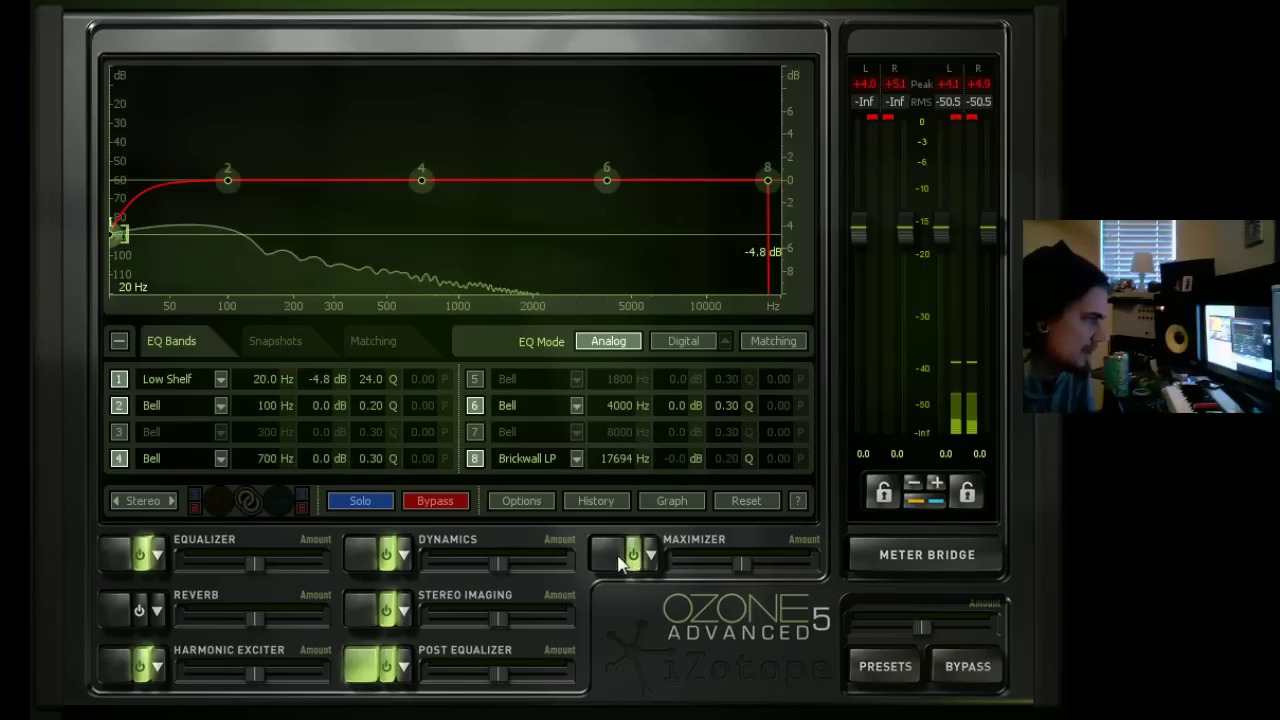
click(605, 552)
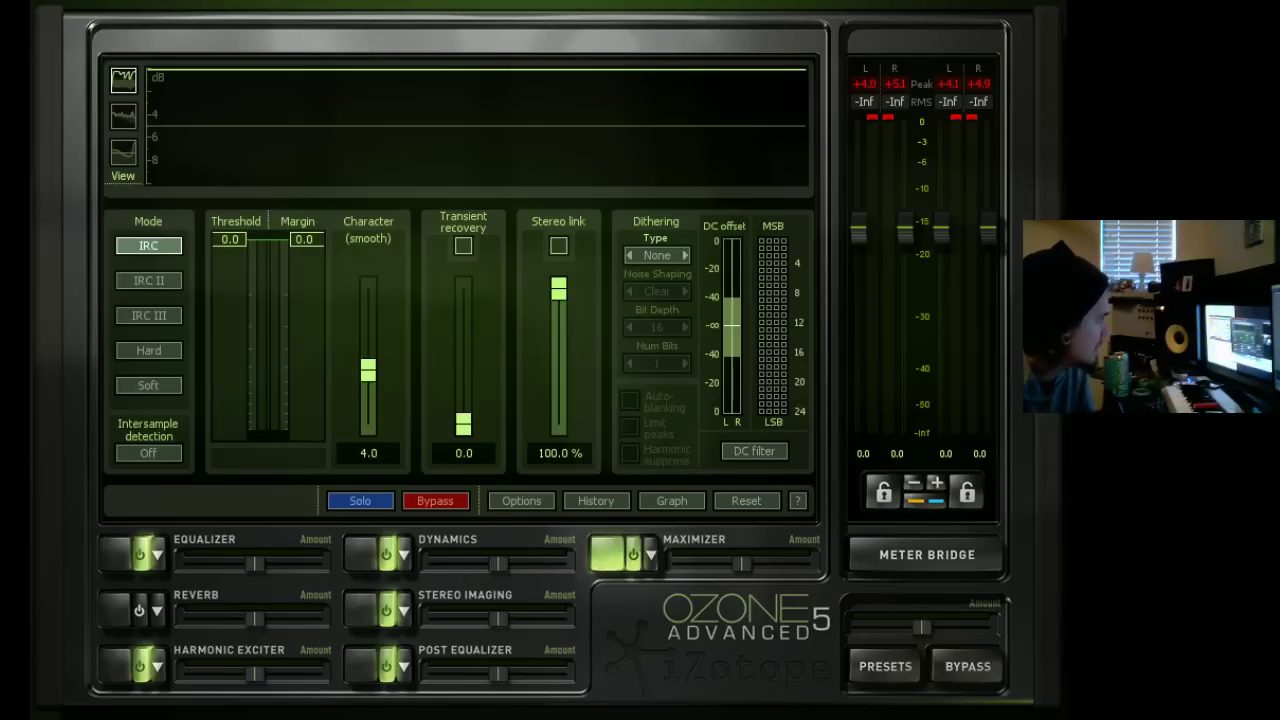
drag(551, 166, 545, 719)
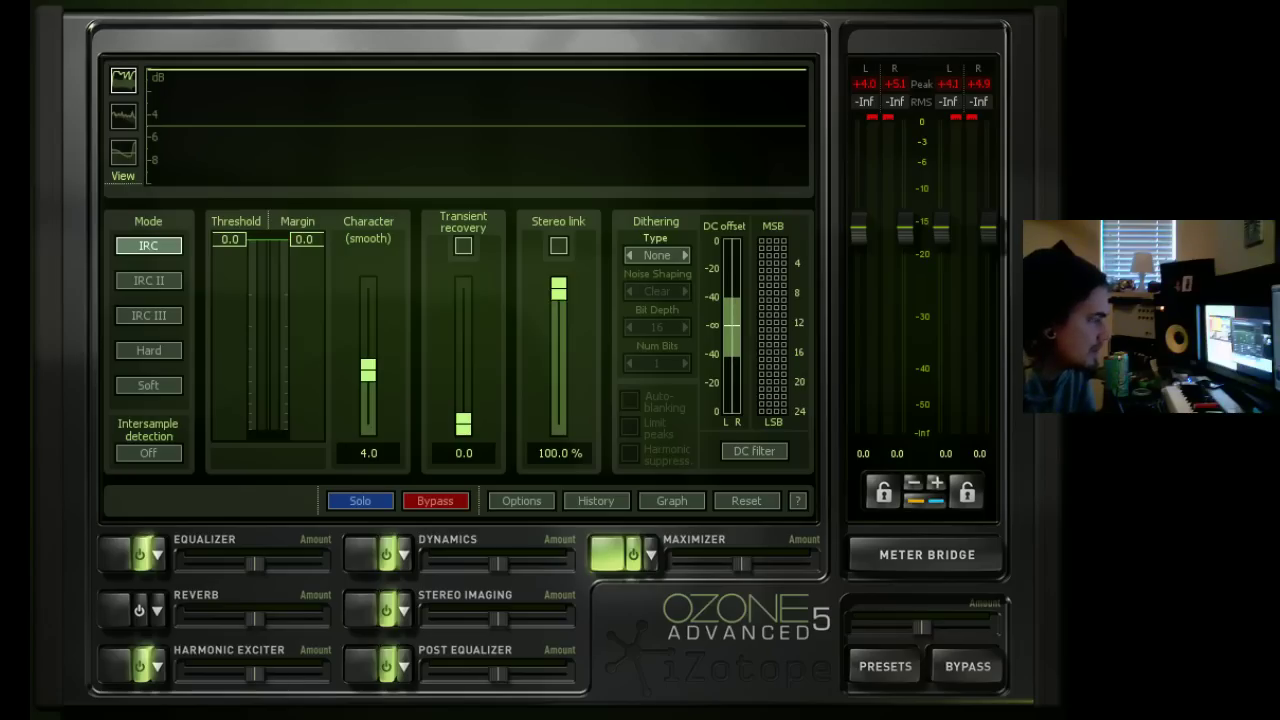
key(space)
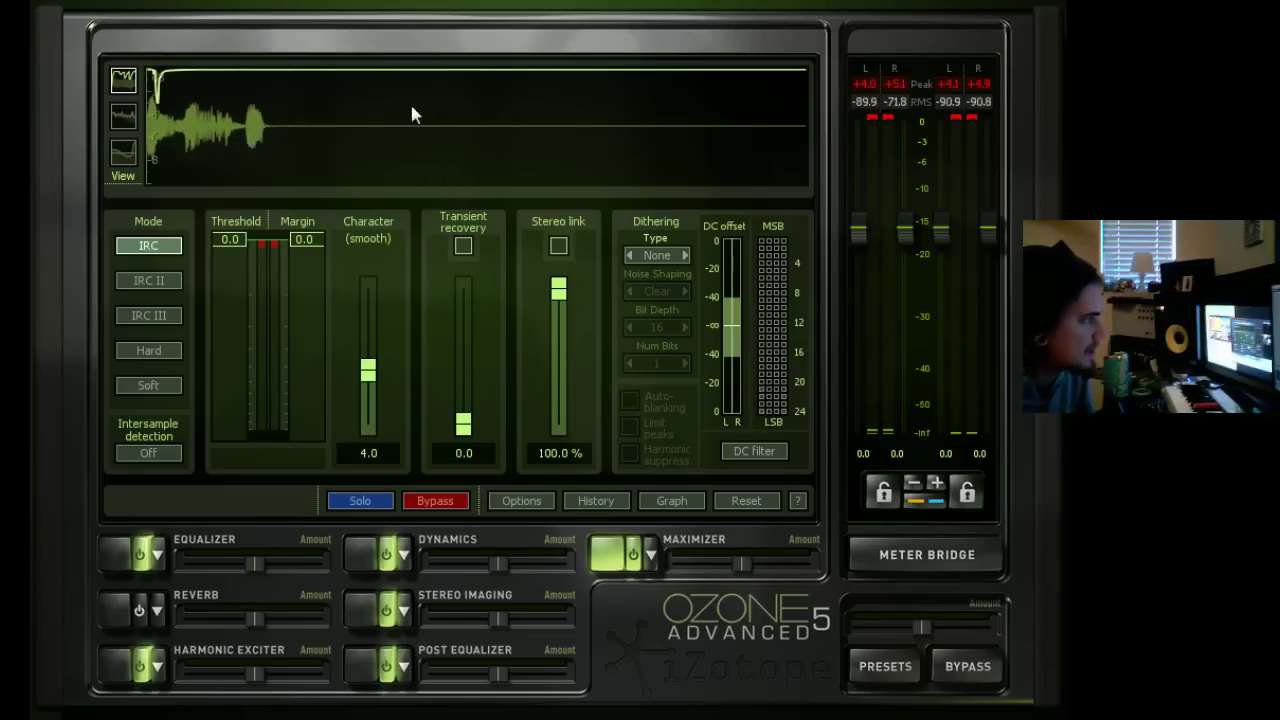
click(125, 122)
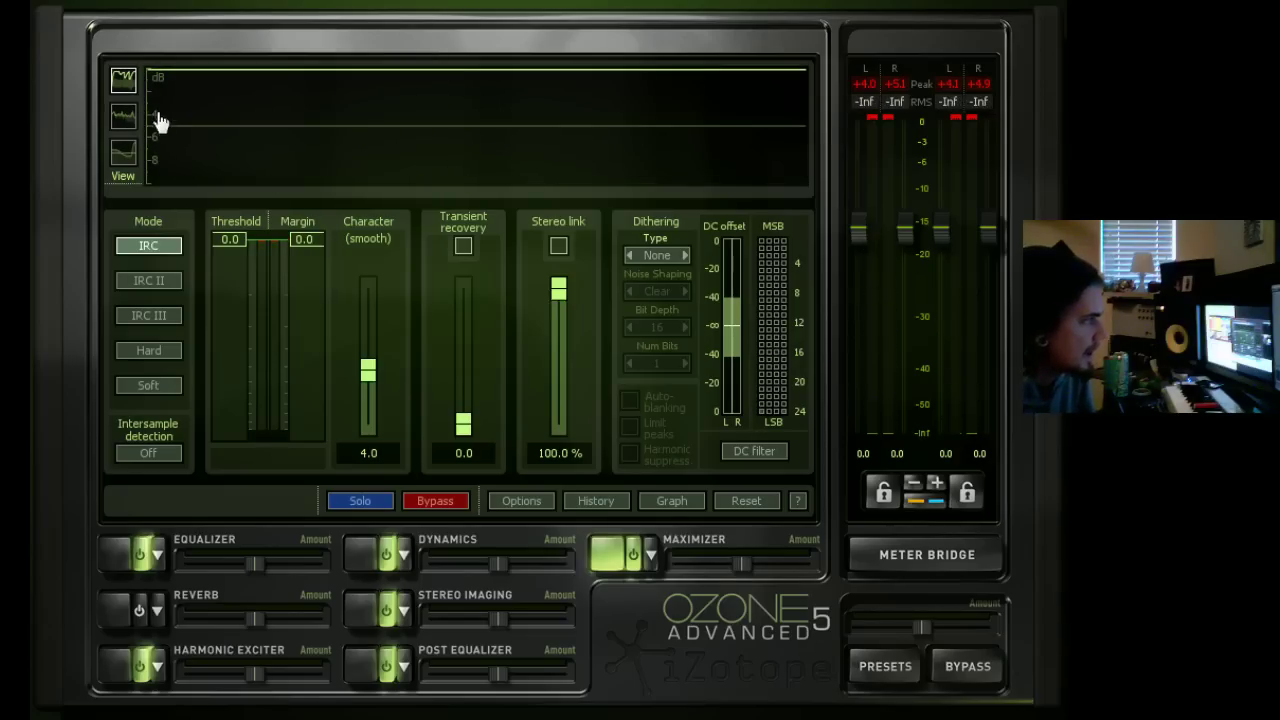
click(126, 126)
click(124, 80)
Try the Maximizer's IRC III, Hard and Soft limiting modes, and return to IRC.
click(150, 316)
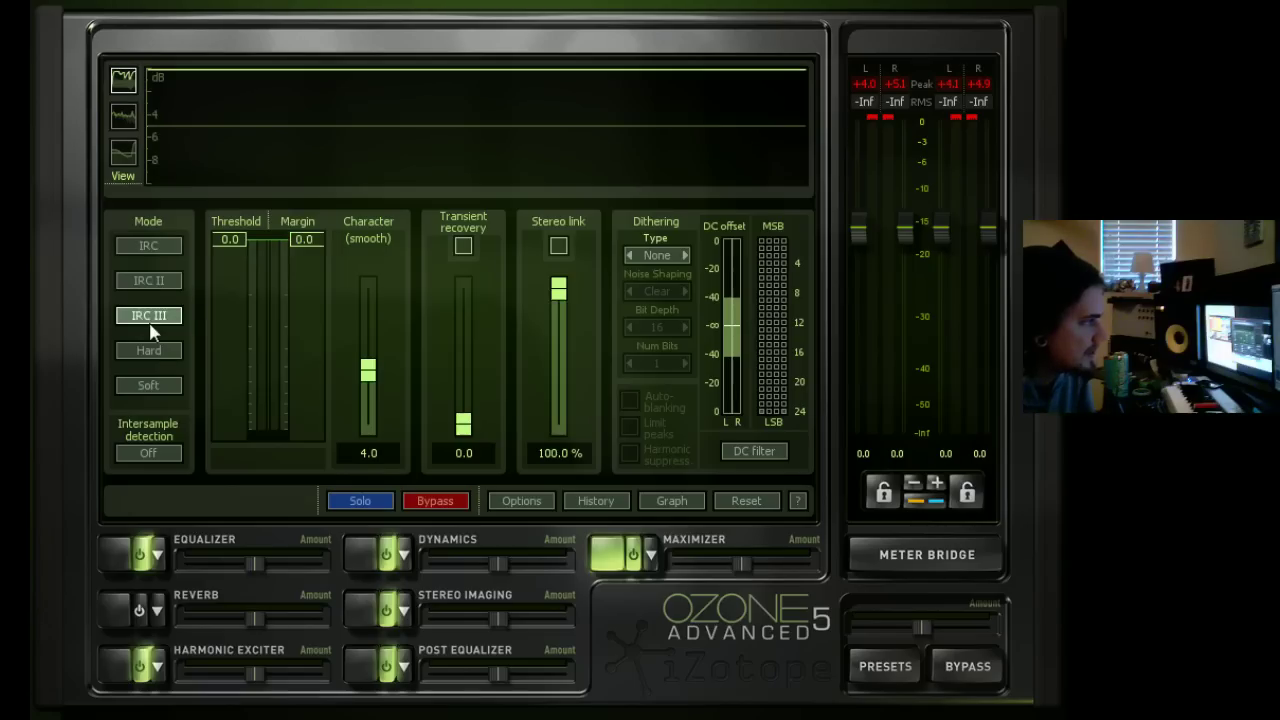
click(159, 240)
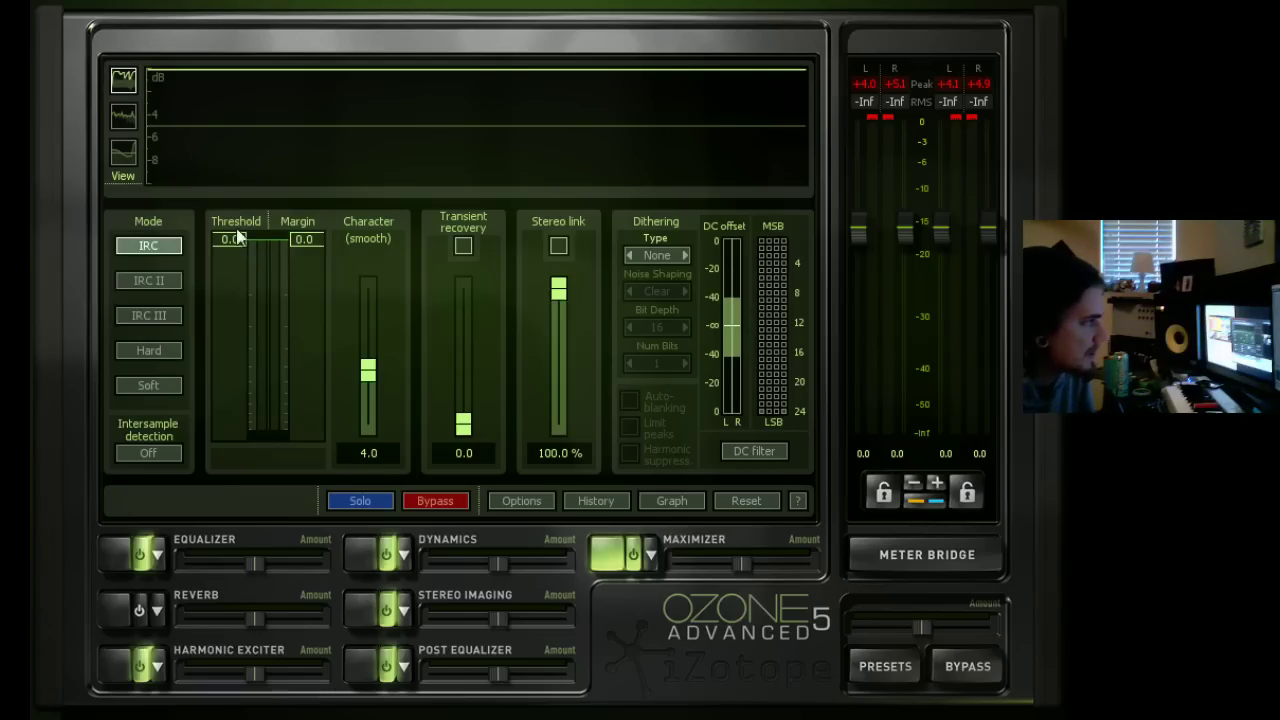
click(147, 316)
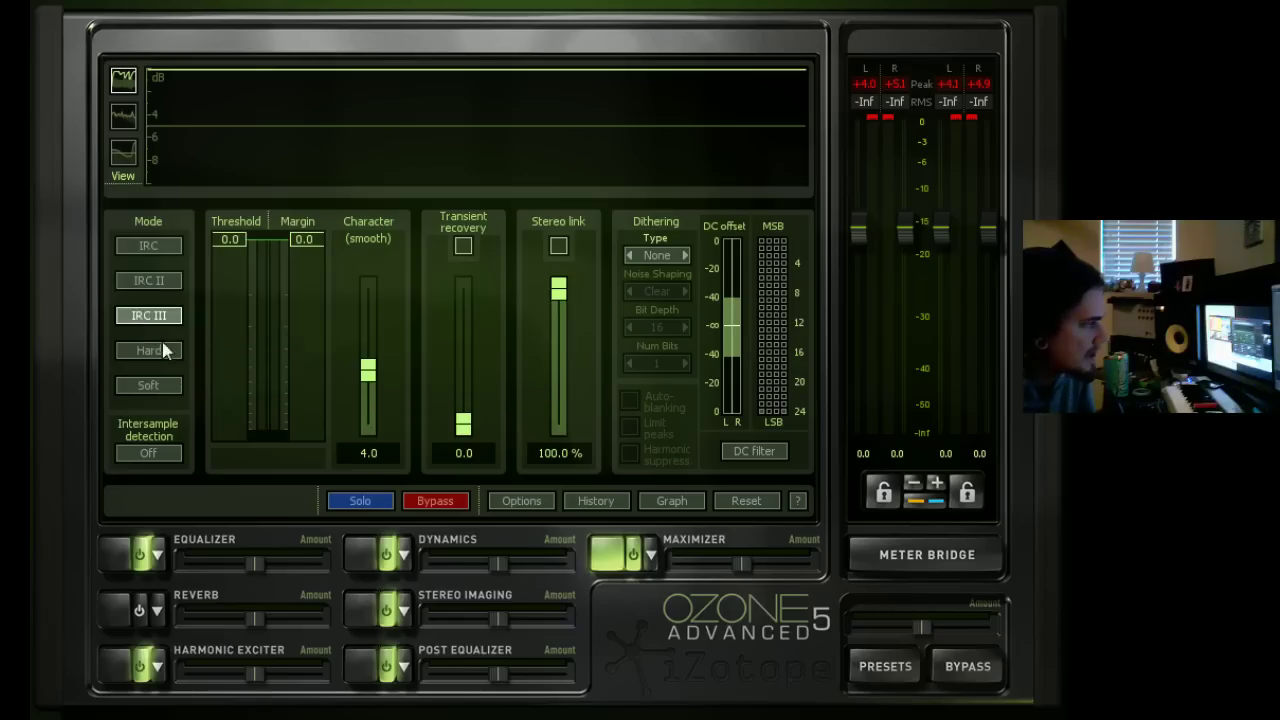
click(156, 354)
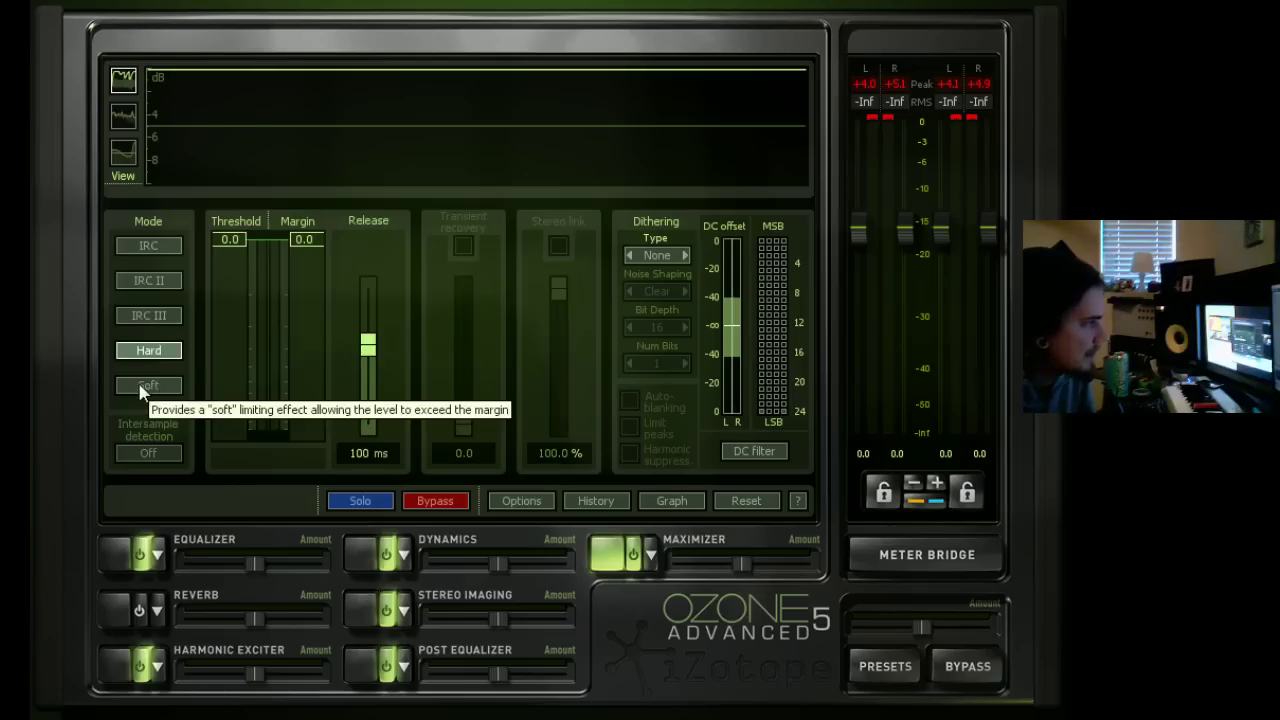
click(145, 387)
click(162, 248)
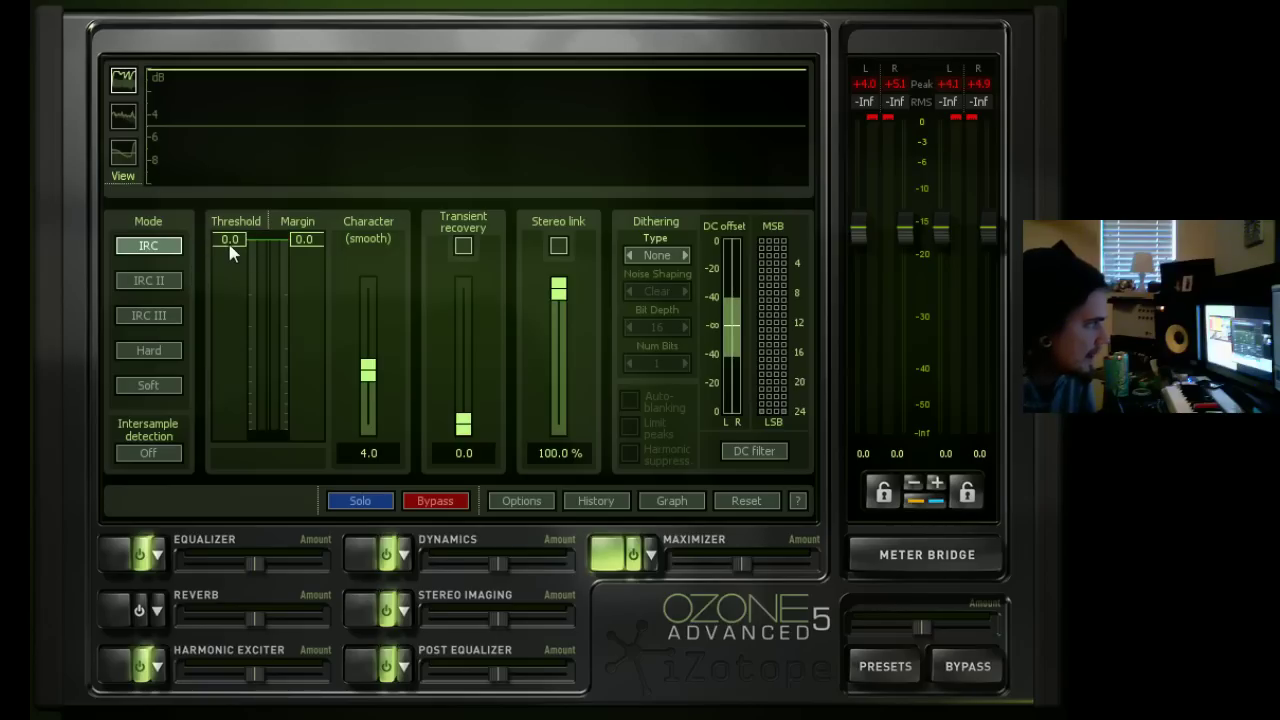
Set the Maximizer's margin to -0.1, try the threshold at -1.6 during playback, and return the threshold to 0.0.
drag(229, 245, 231, 306)
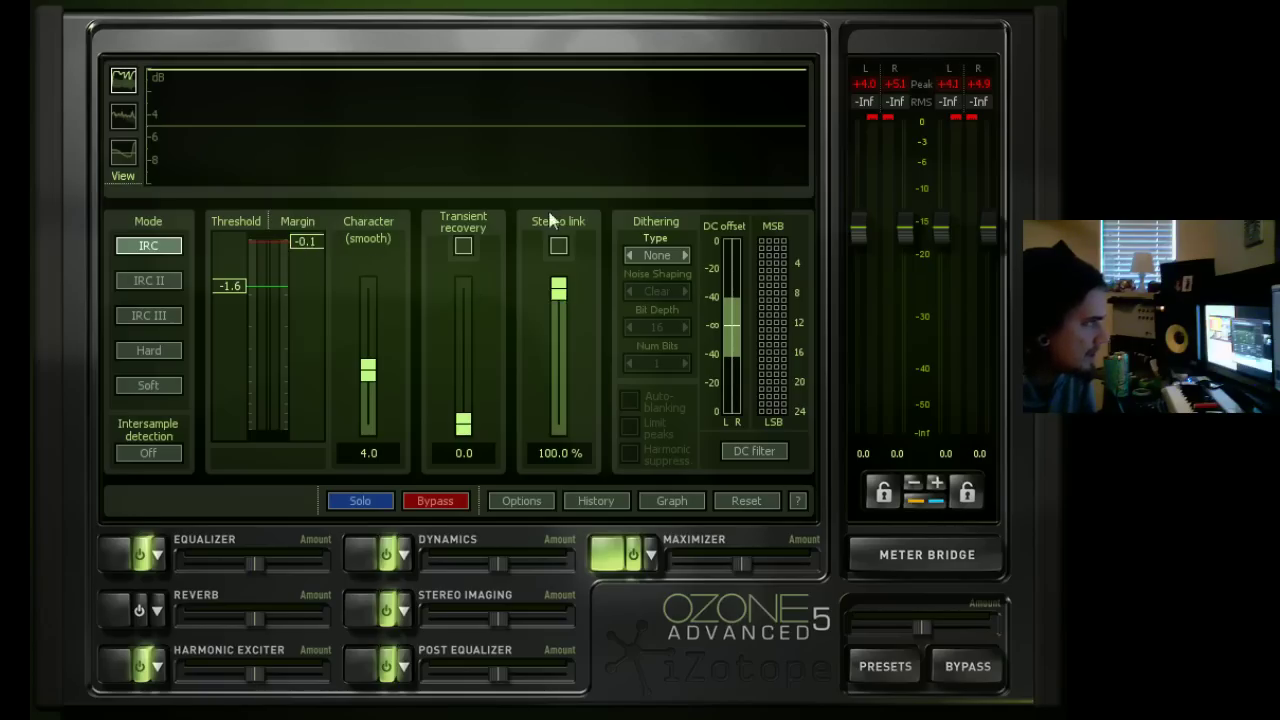
key(space)
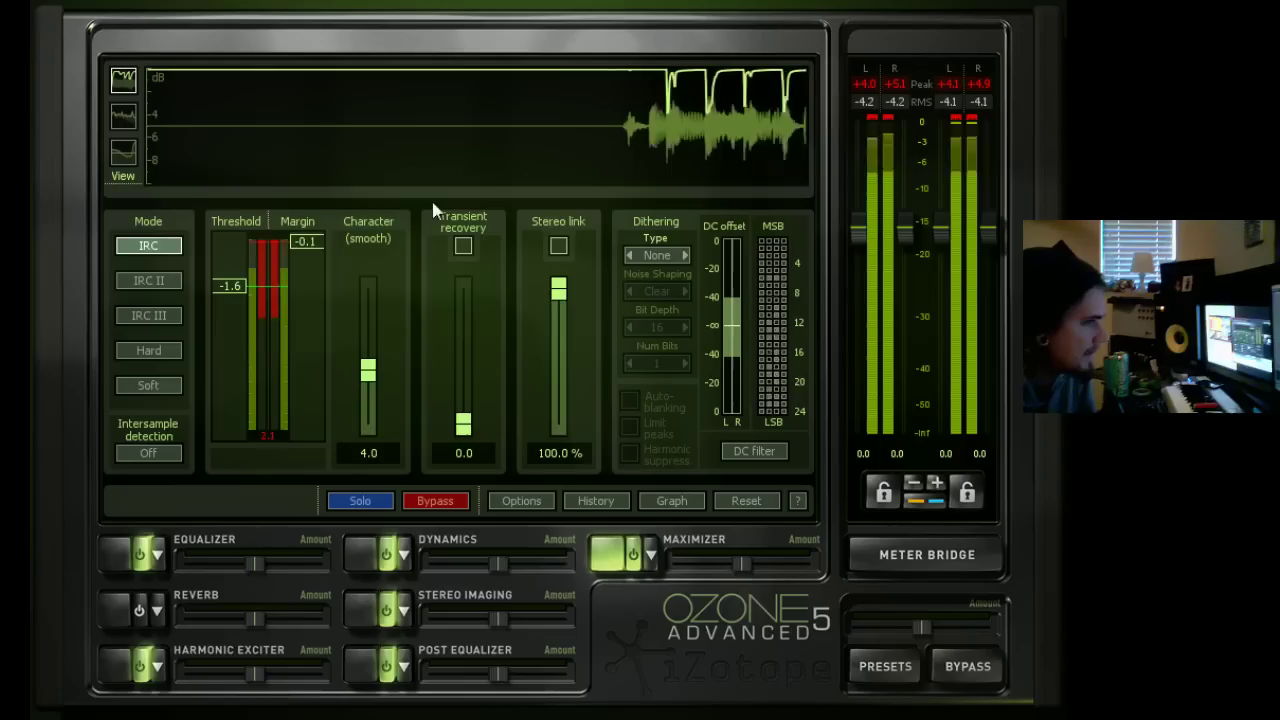
drag(222, 290, 256, 265)
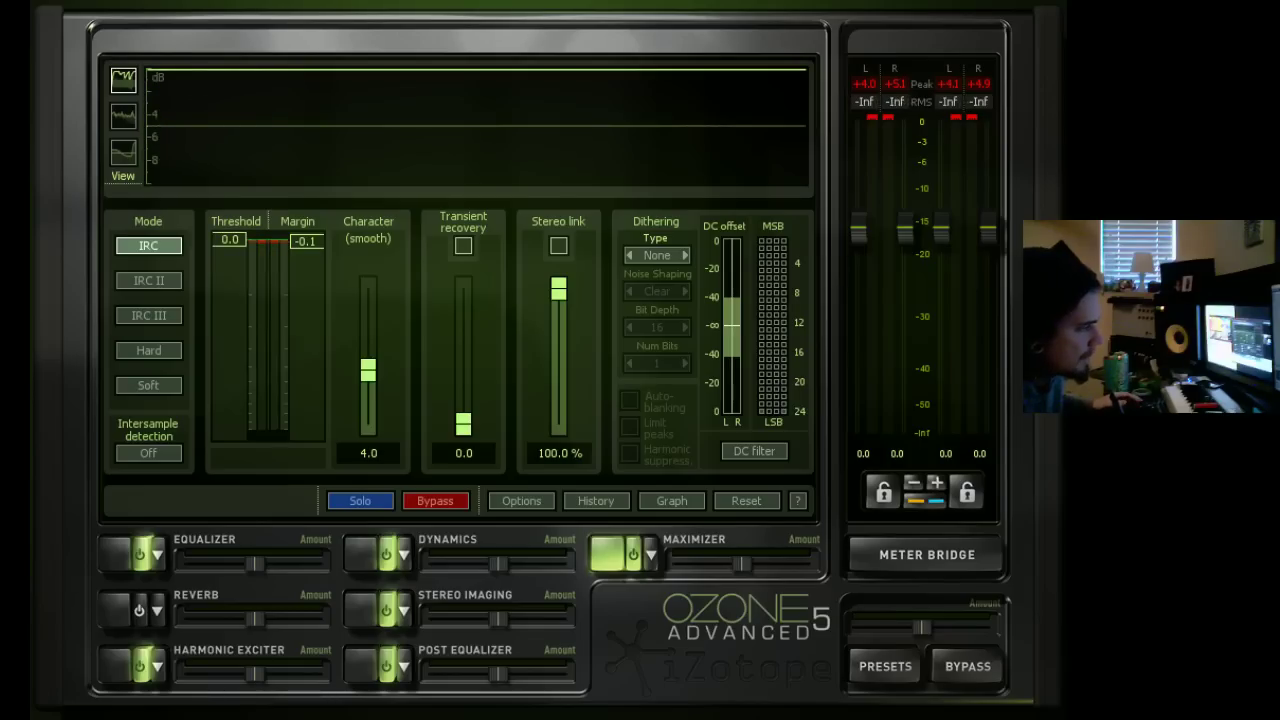
Set the L2 Ultramaximizer's threshold to -1.8 during playback, and close its window.
drag(568, 64, 664, 191)
key(space)
drag(335, 290, 335, 298)
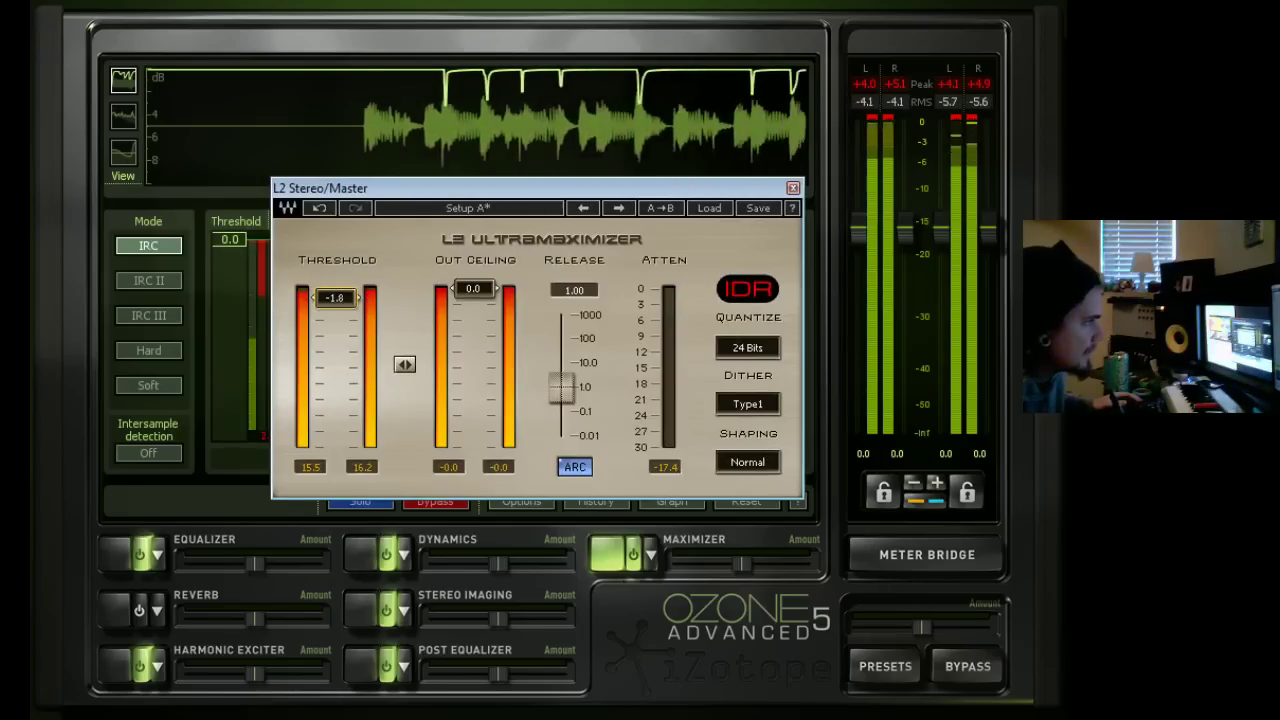
click(793, 188)
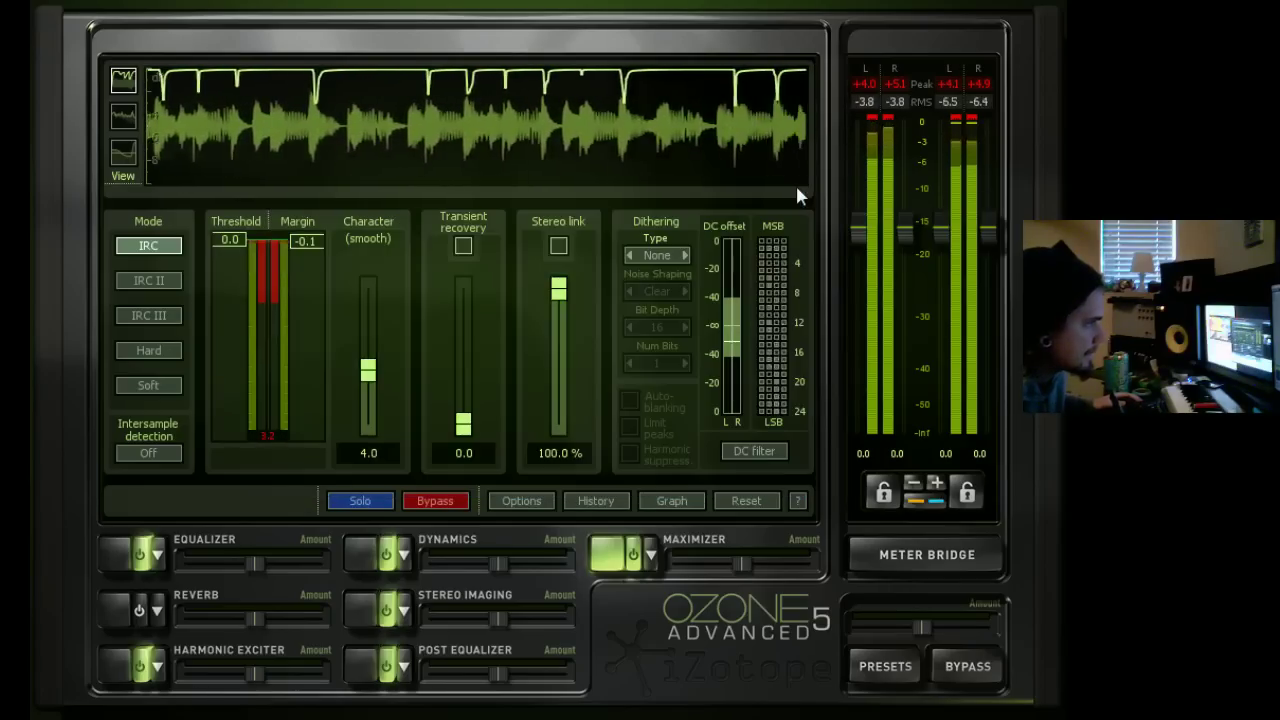
key(space)
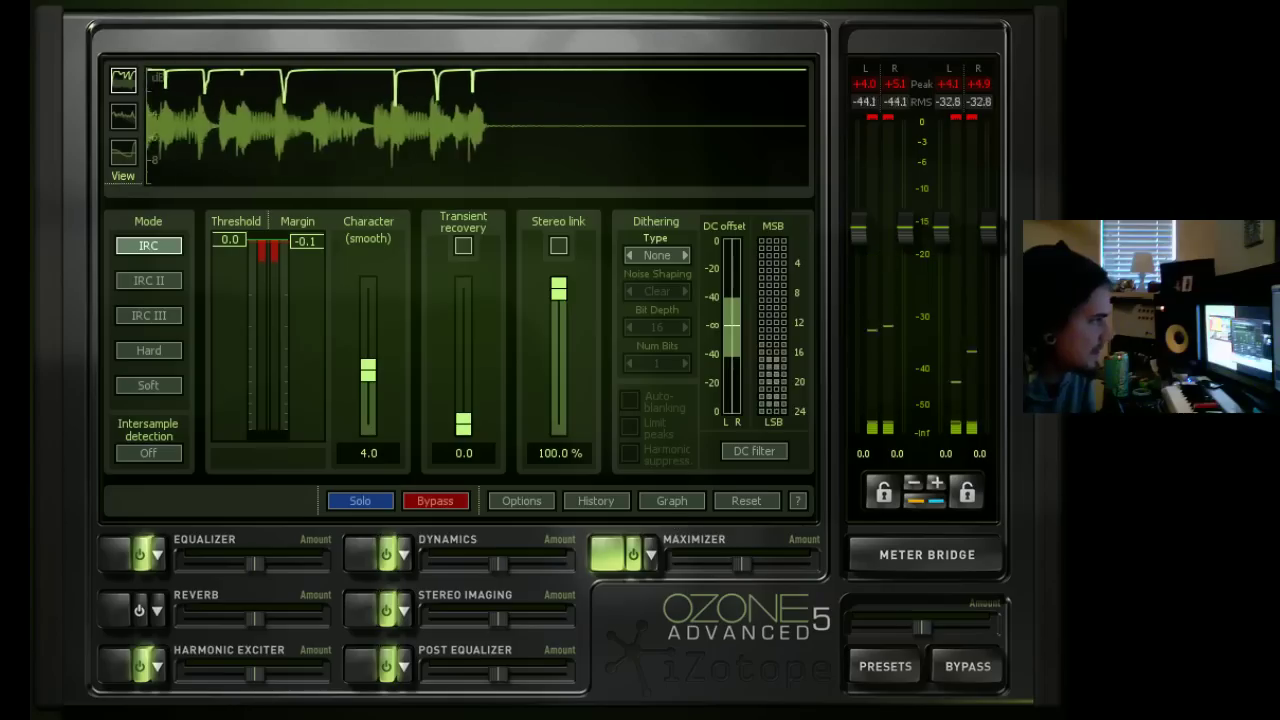